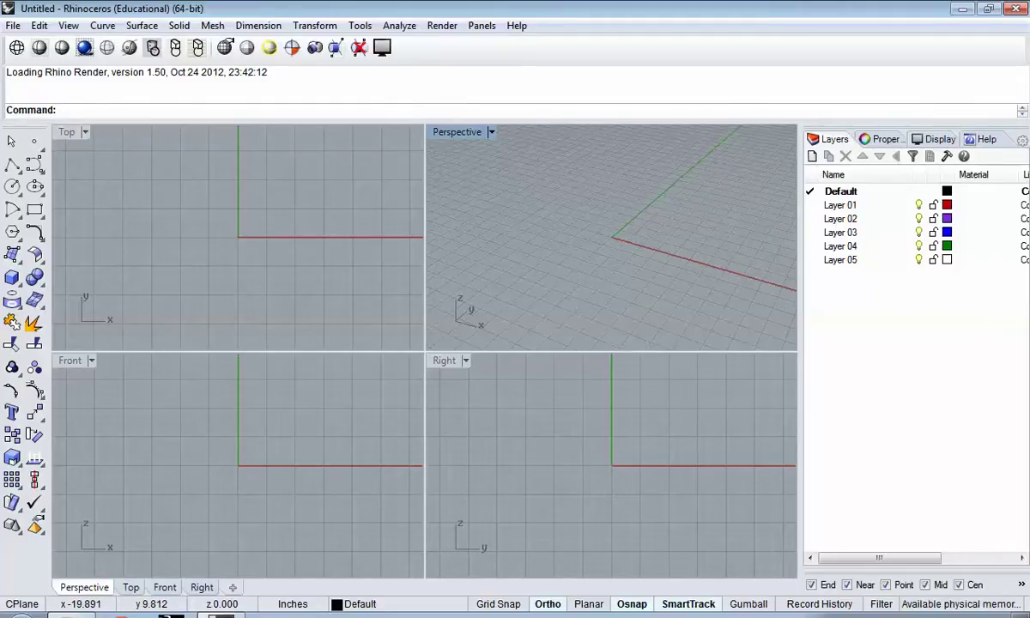
- Dock the command prompt below the viewports and the object snap options as a single row directly above it
{"action": "left_click_drag", "start_coordinate": [412, 62], "coordinate": [483, 545]}
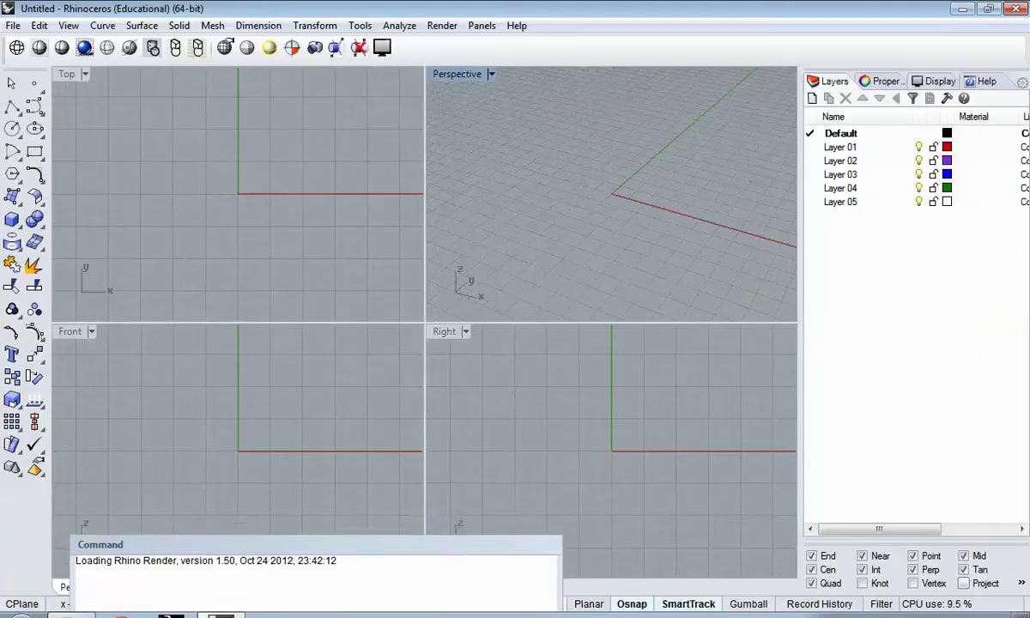
{"action": "left_click_drag", "start_coordinate": [100, 544], "coordinate": [83, 556]}
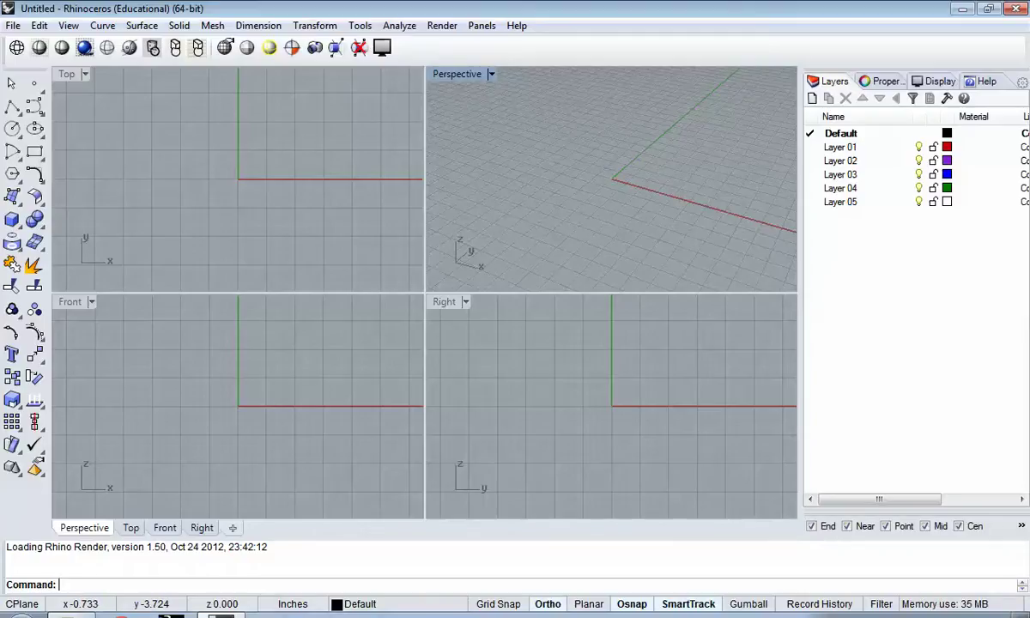
{"action": "key", "text": "F3"}
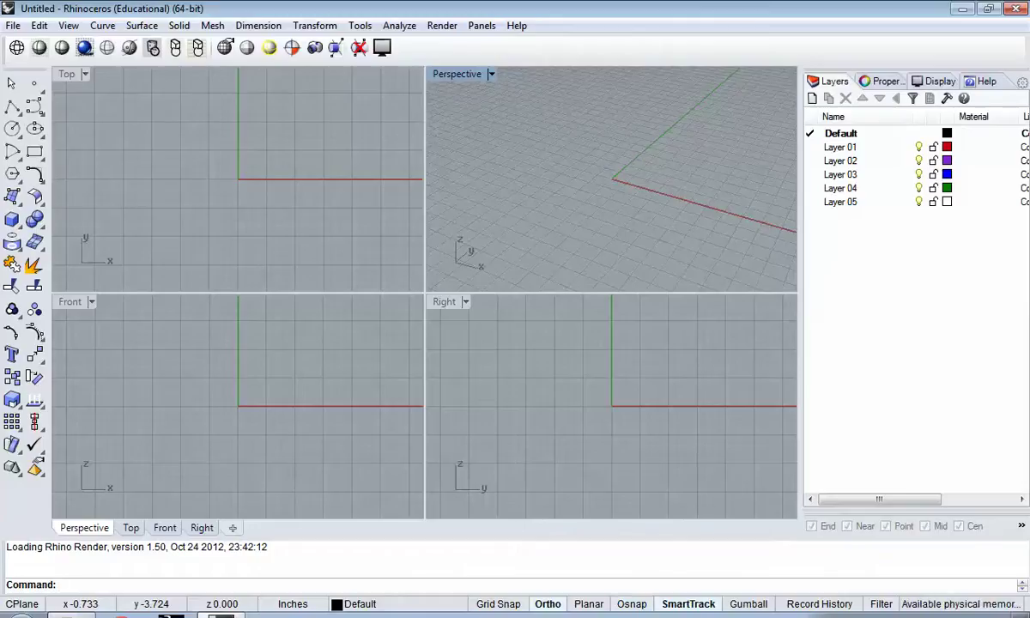
{"action": "key", "text": "F3"}
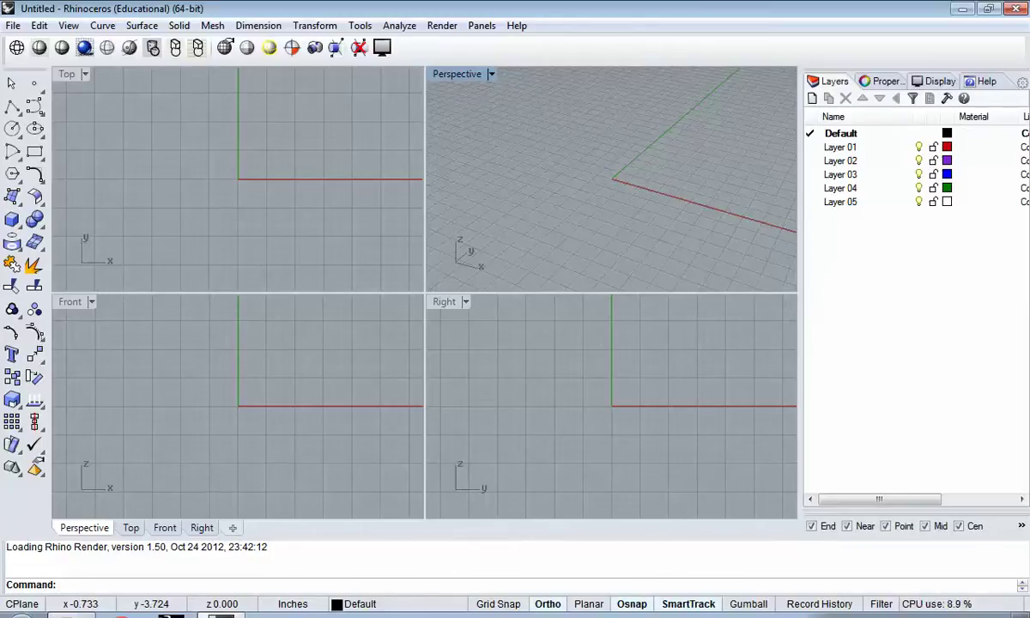
{"action": "left_click_drag", "start_coordinate": [863, 514], "coordinate": [288, 542]}
{"action": "left_click_drag", "start_coordinate": [142, 543], "coordinate": [138, 528]}
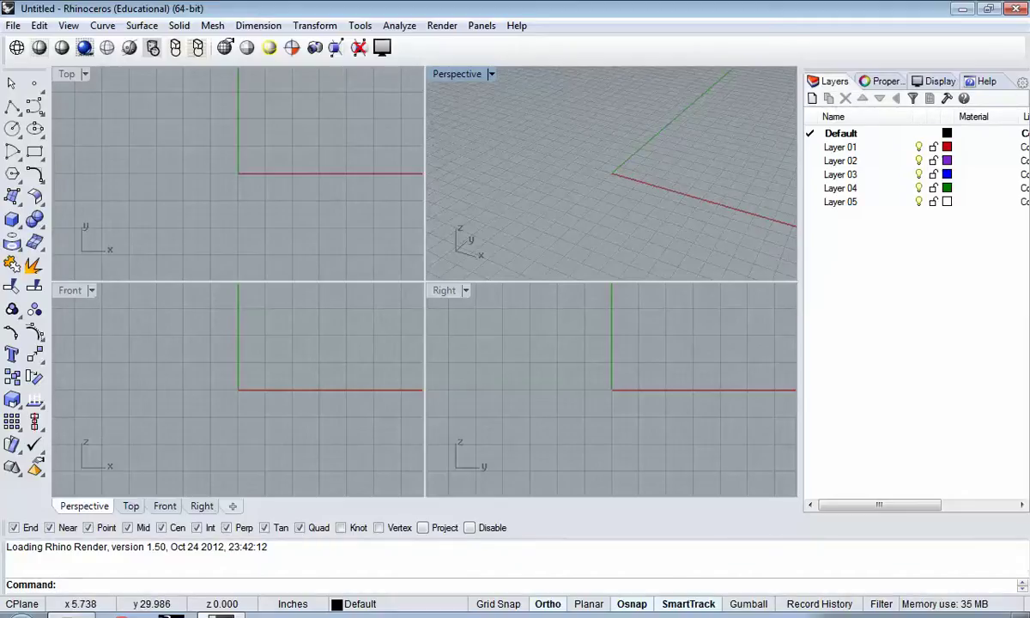
- Separate the Properties panel from the tabbed group, dock it beneath the Layers panel, and enlarge the Layers area
{"action": "left_click", "coordinate": [882, 81]}
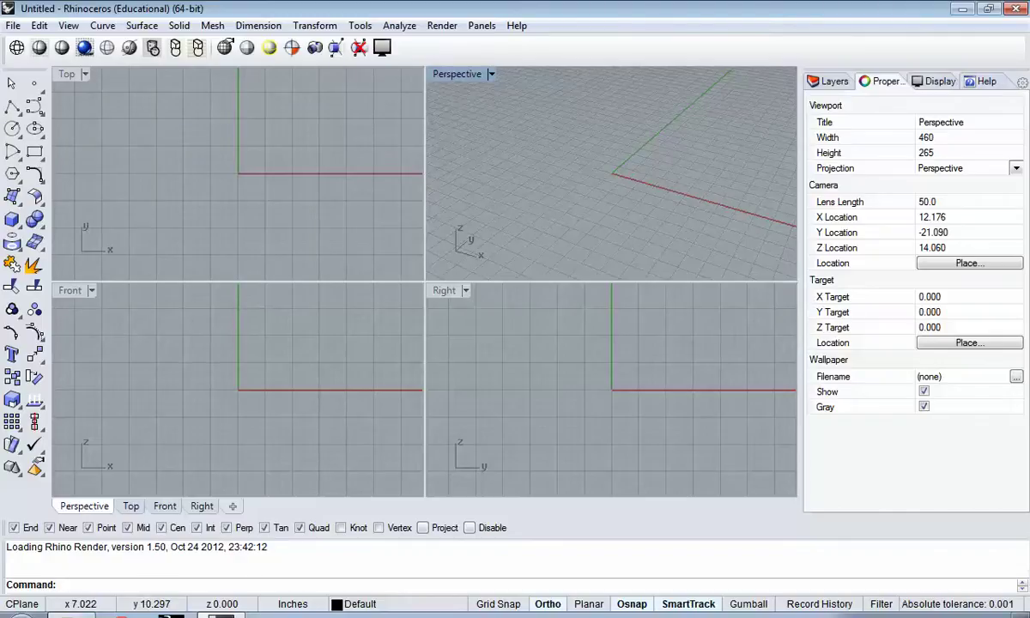
{"action": "left_click_drag", "start_coordinate": [884, 81], "coordinate": [801, 257]}
{"action": "left_click_drag", "start_coordinate": [718, 275], "coordinate": [831, 440]}
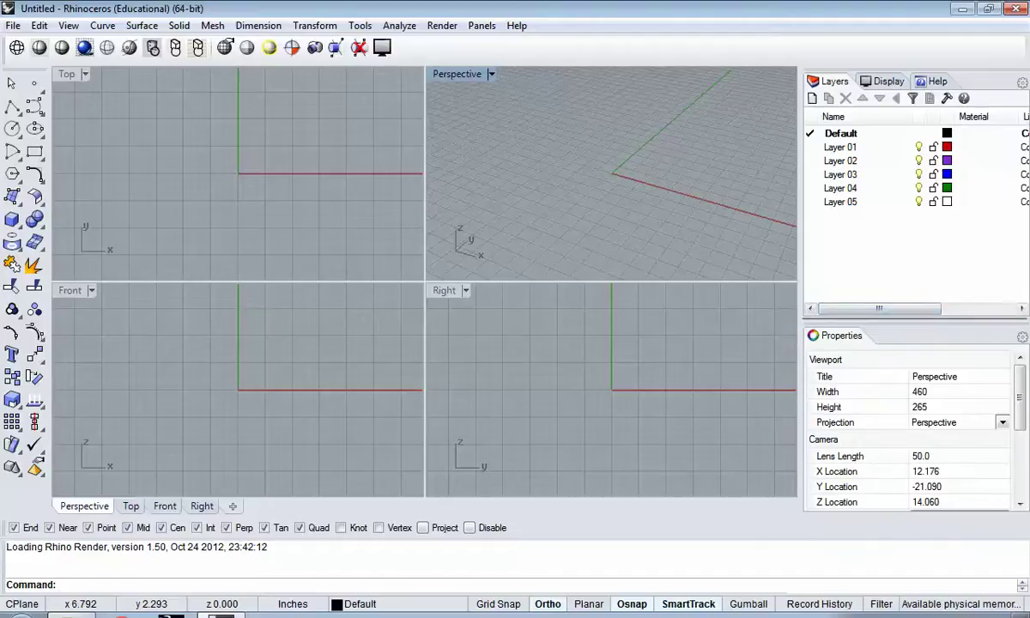
{"action": "left_click_drag", "start_coordinate": [835, 320], "coordinate": [834, 372]}
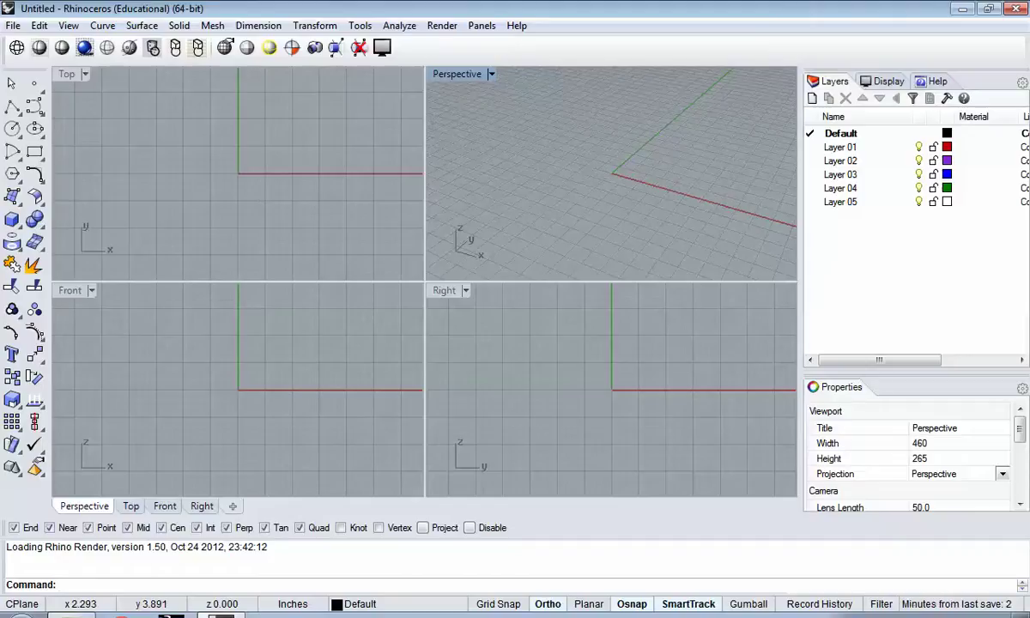
{"action": "right_click", "coordinate": [593, 48]}
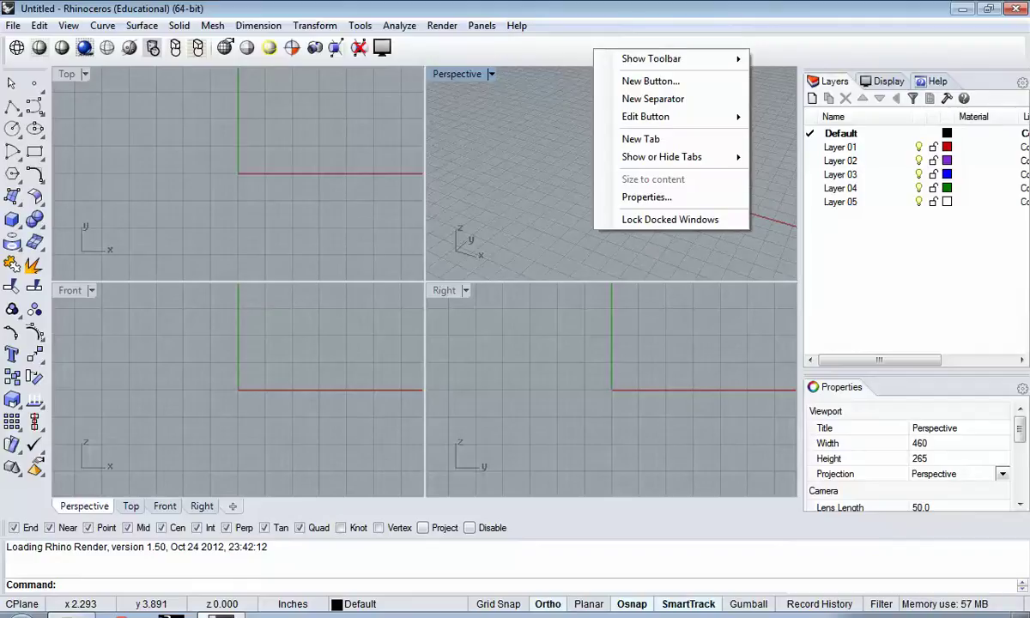
{"action": "mouse_move", "coordinate": [661, 58]}
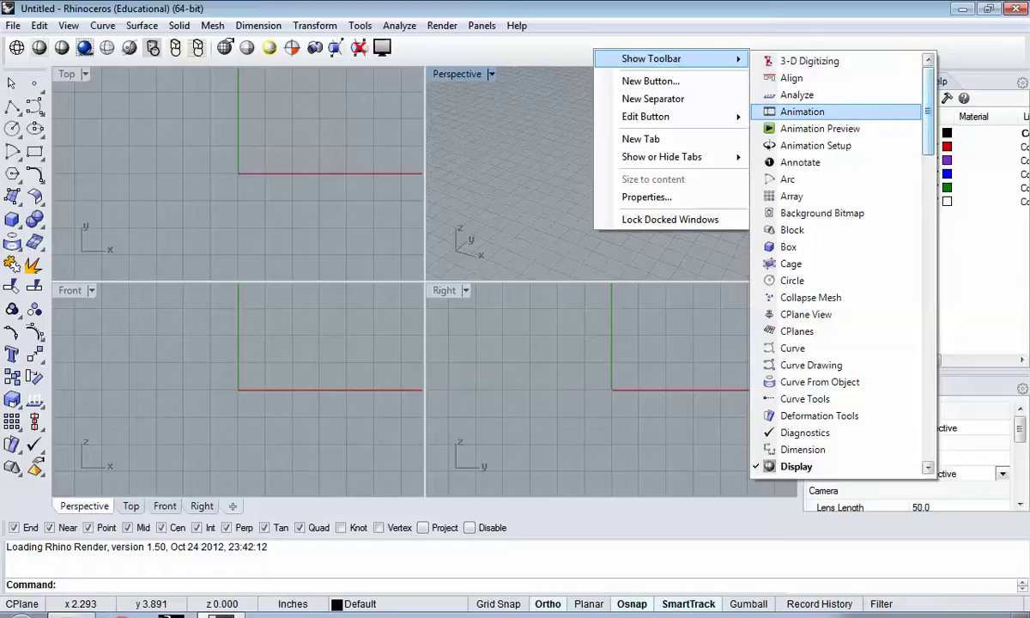
{"action": "mouse_move", "coordinate": [928, 111]}
{"action": "left_mouse_down"}
{"action": "mouse_move", "coordinate": [928, 370]}
{"action": "mouse_move", "coordinate": [927, 111]}
{"action": "left_mouse_up"}
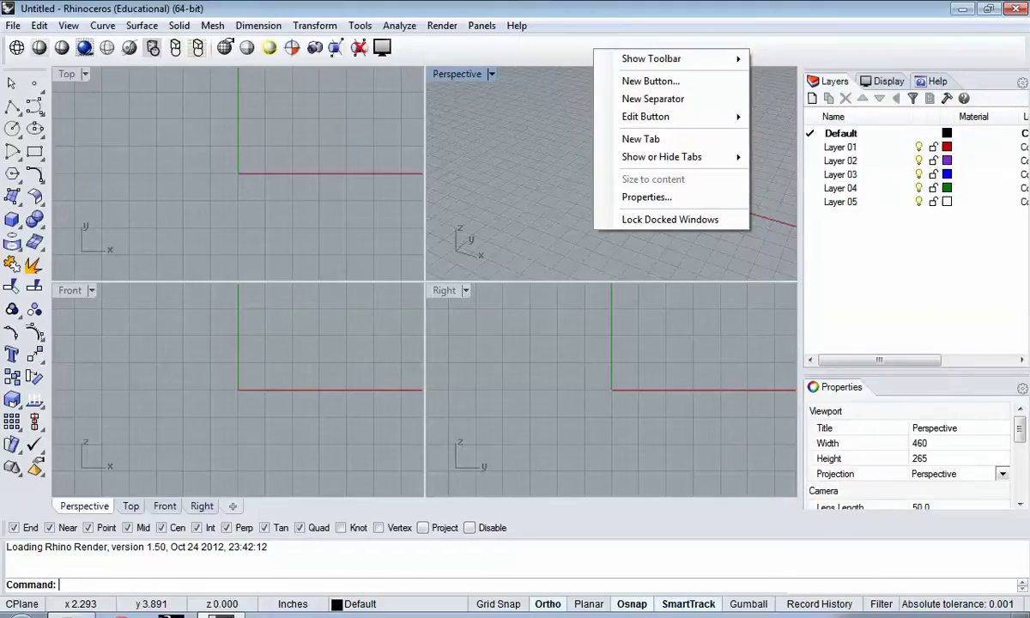
{"action": "key", "text": "Escape"}
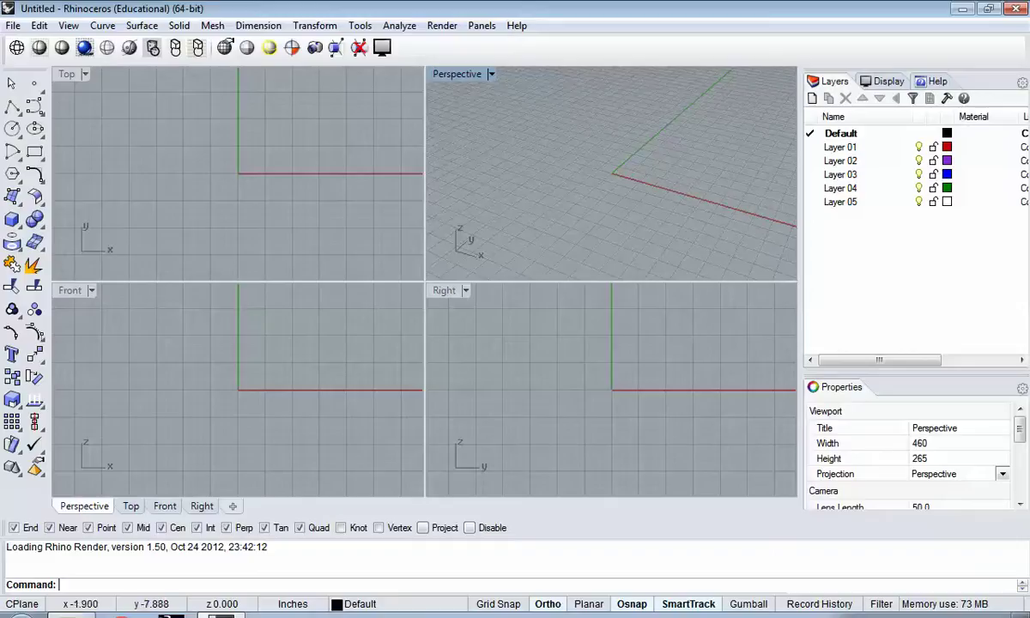
- Create a box over the origin in the Perspective viewport, with a freehand base and its height equal to the base width
{"action": "right_click_drag", "start_coordinate": [628, 195], "coordinate": [697, 182]}
{"action": "right_click_drag", "start_coordinate": [553, 155], "coordinate": [639, 176]}
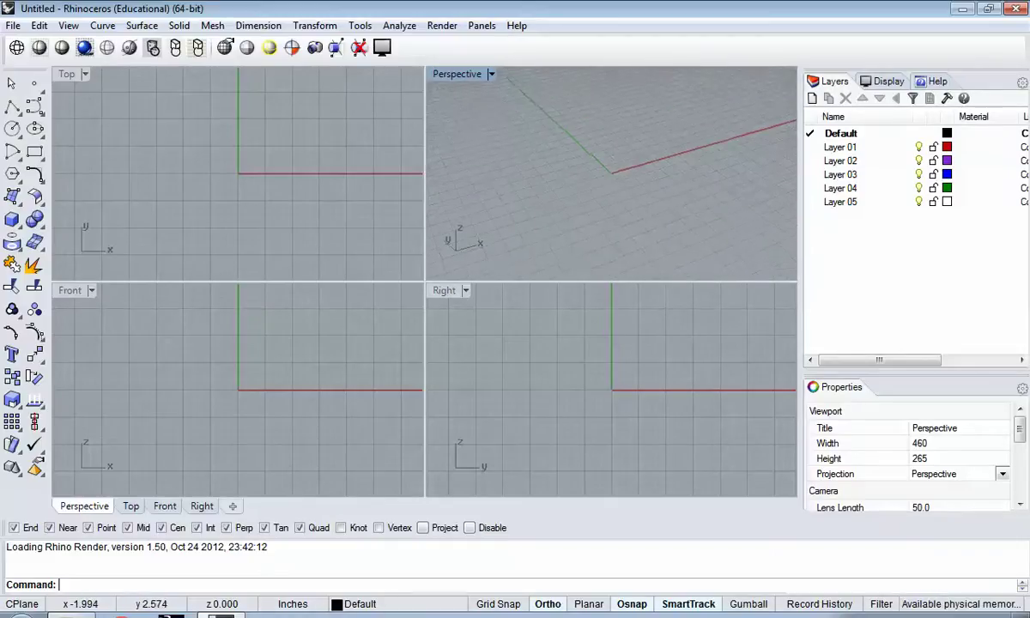
{"action": "right_click_drag", "start_coordinate": [471, 255], "coordinate": [476, 270]}
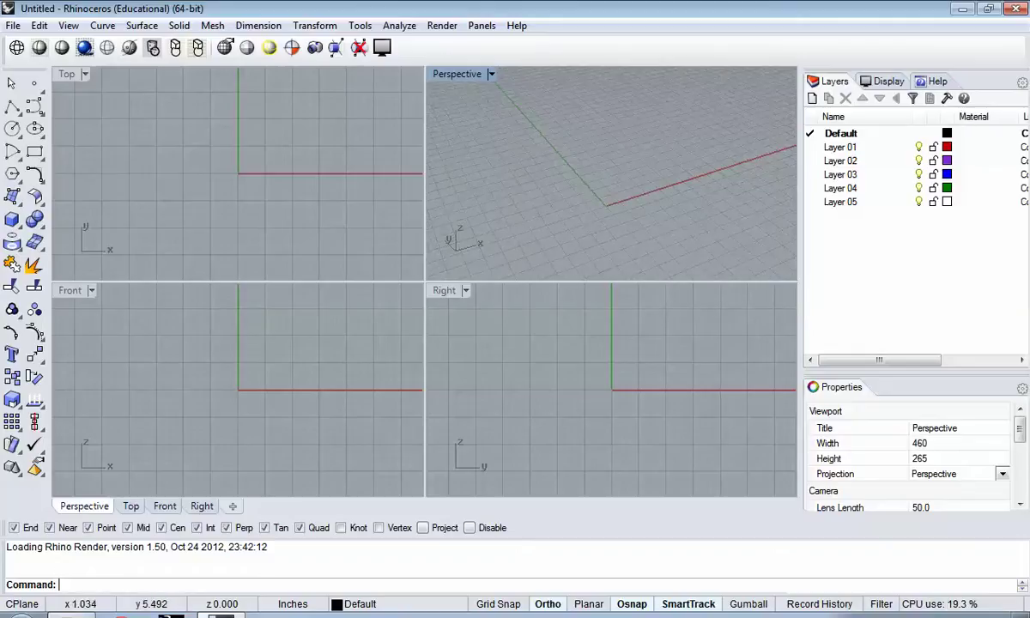
{"action": "right_click_drag", "start_coordinate": [570, 148], "coordinate": [570, 140]}
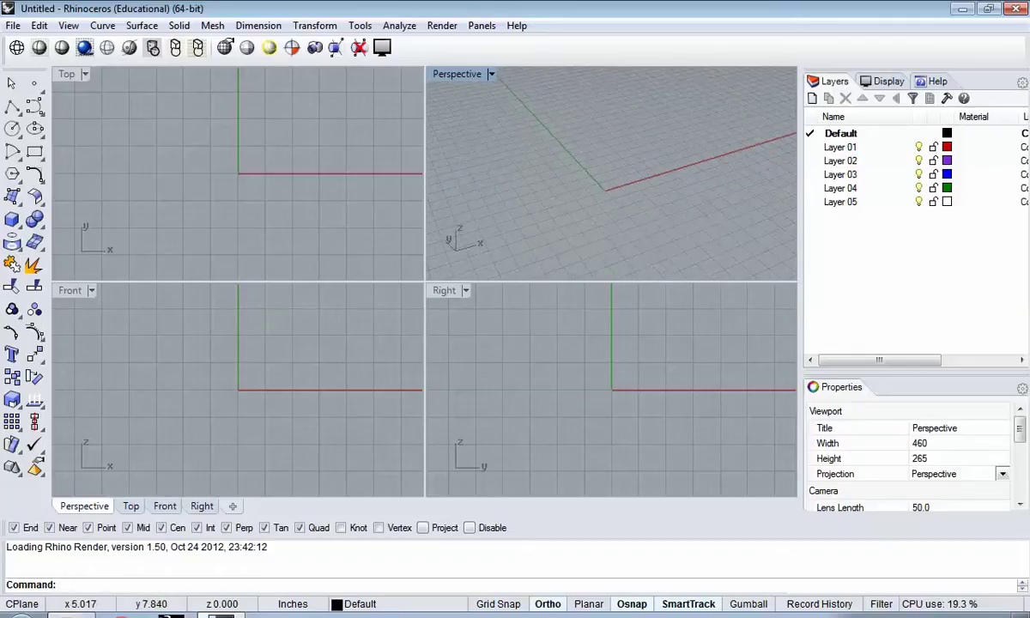
{"action": "type", "text": "Box"}
{"action": "key", "text": "Return"}
{"action": "left_click", "coordinate": [567, 178]}
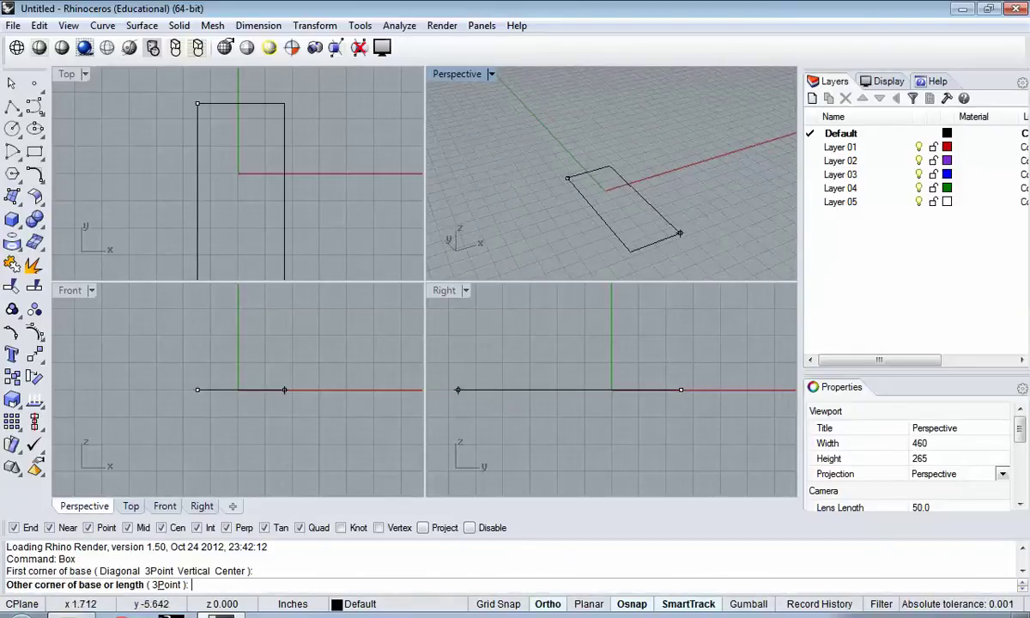
{"action": "left_click", "coordinate": [709, 204]}
{"action": "key", "text": "Return"}
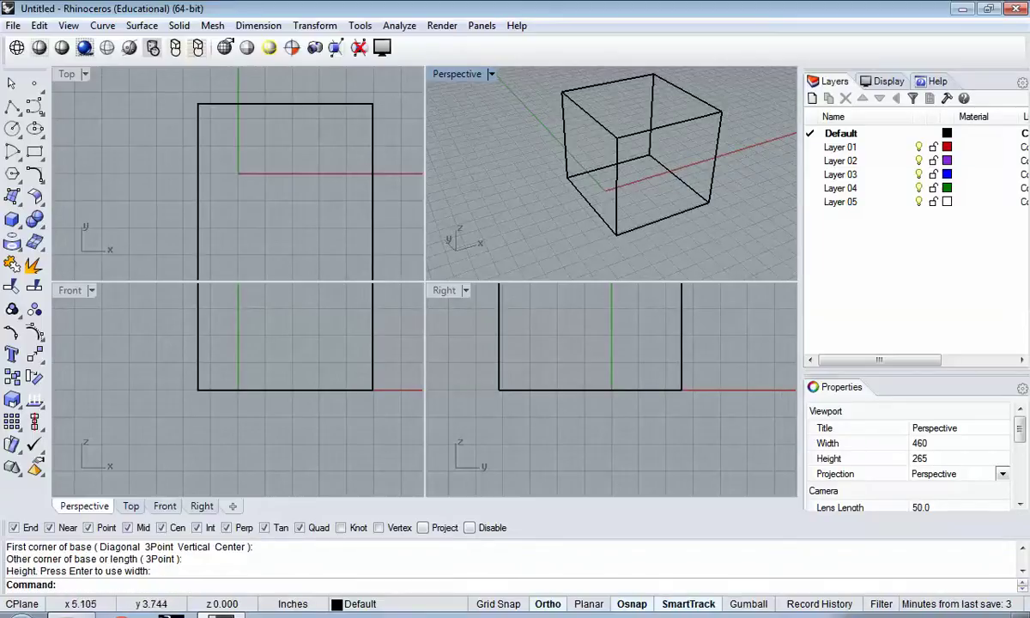
- Frame the whole box in each of the Top, Front, Right and Perspective viewports
{"action": "right_click_drag", "start_coordinate": [326, 185], "coordinate": [257, 165]}
{"action": "scroll", "coordinate": [256, 165], "scroll_direction": "down", "scroll_amount": 2}
{"action": "right_click_drag", "start_coordinate": [297, 354], "coordinate": [267, 402]}
{"action": "scroll", "coordinate": [260, 408], "scroll_direction": "down", "scroll_amount": 2}
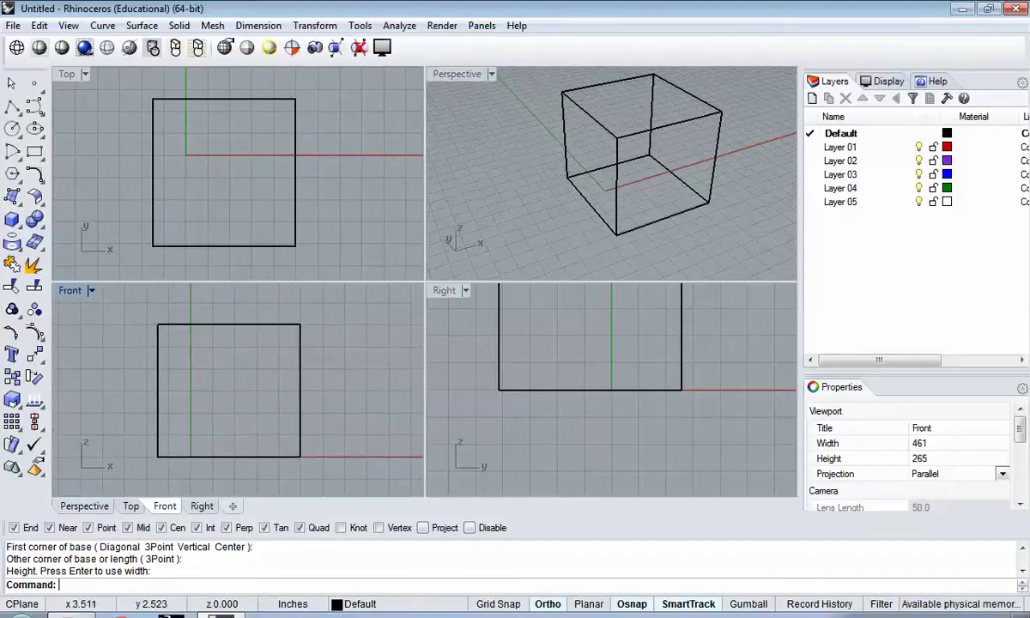
{"action": "right_click_drag", "start_coordinate": [619, 351], "coordinate": [607, 430]}
{"action": "scroll", "coordinate": [626, 415], "scroll_direction": "down", "scroll_amount": 2}
{"action": "key", "text": "ctrl+Tab"}
{"action": "key", "text": "ctrl+shift+e"}
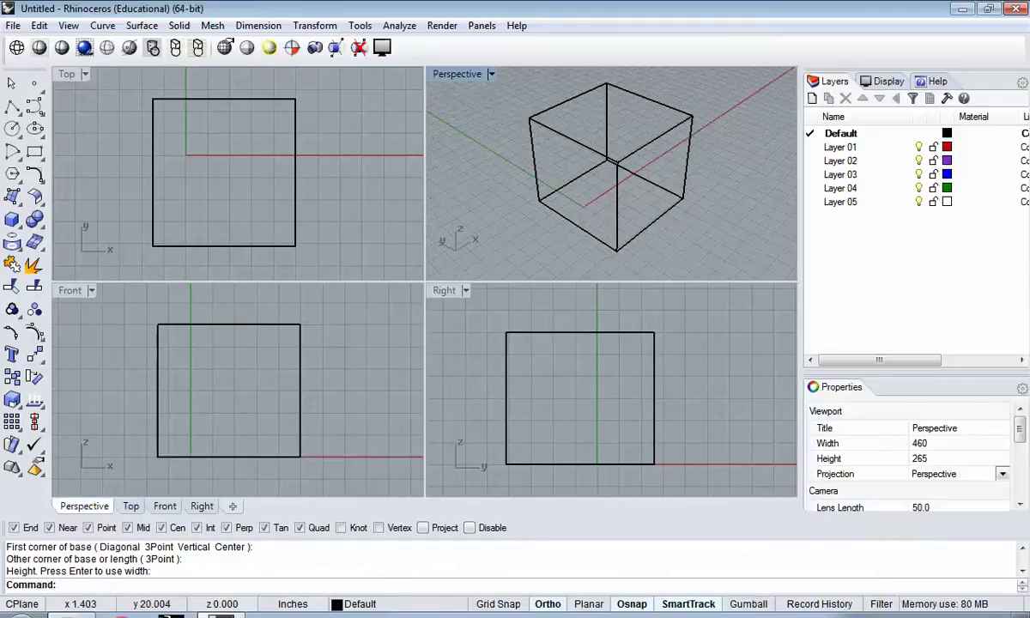
- Switch the Perspective and Top viewports between maximized and the four-view layout, ending with Perspective active
{"action": "key", "text": "ctrl+m"}
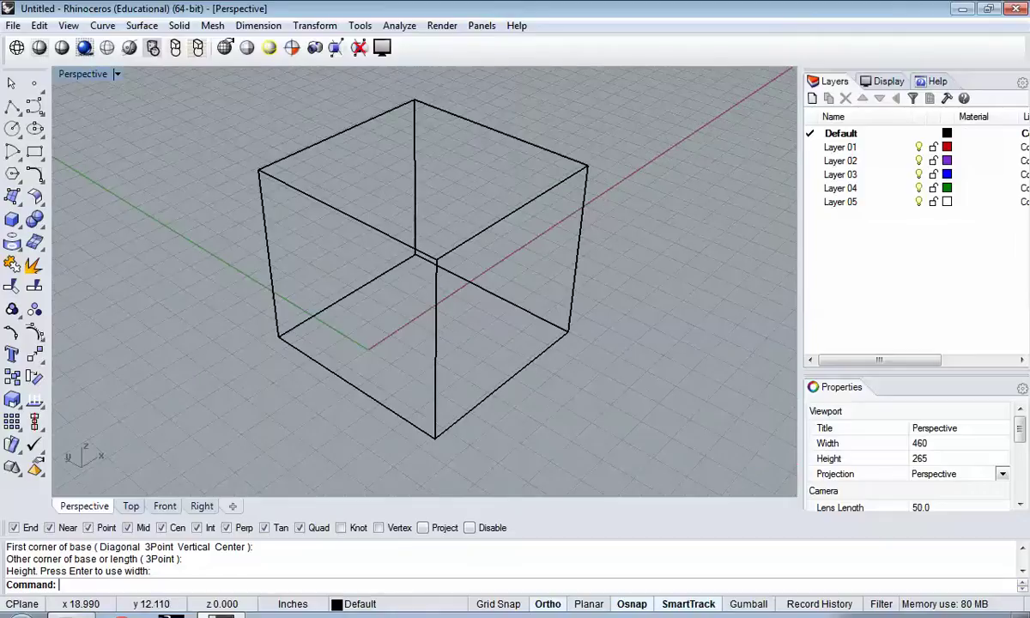
{"action": "double_click", "coordinate": [89, 76]}
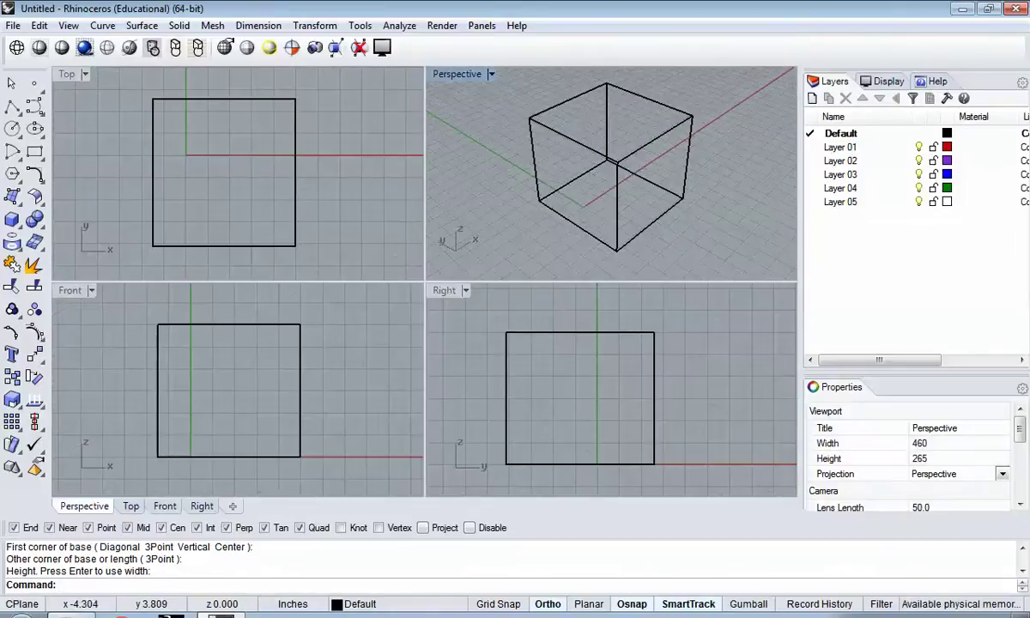
{"action": "double_click", "coordinate": [69, 73]}
{"action": "key", "text": "ctrl+m"}
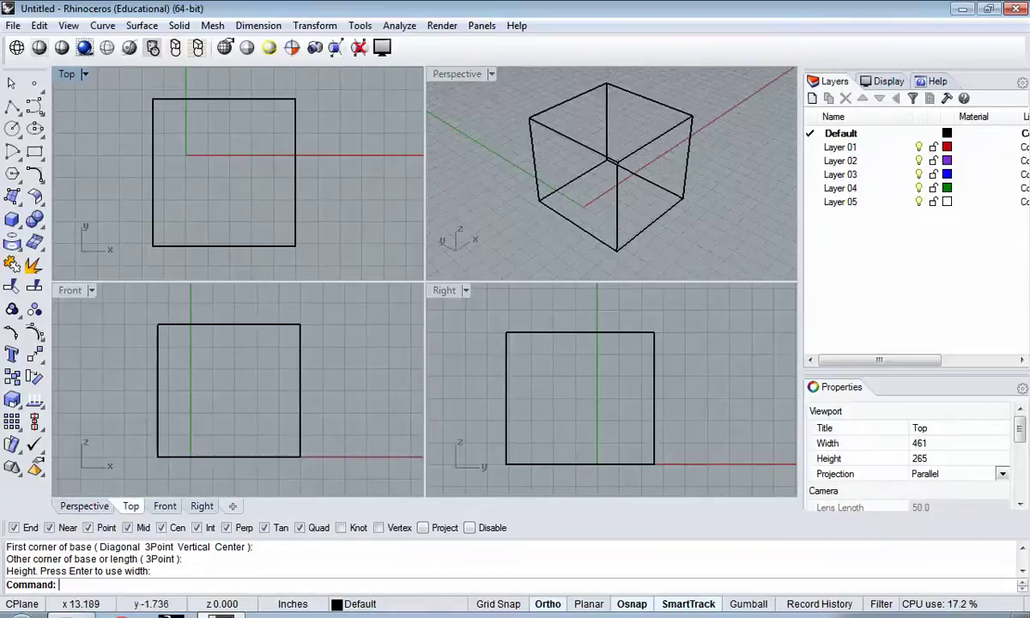
{"action": "key", "text": "ctrl+Tab"}
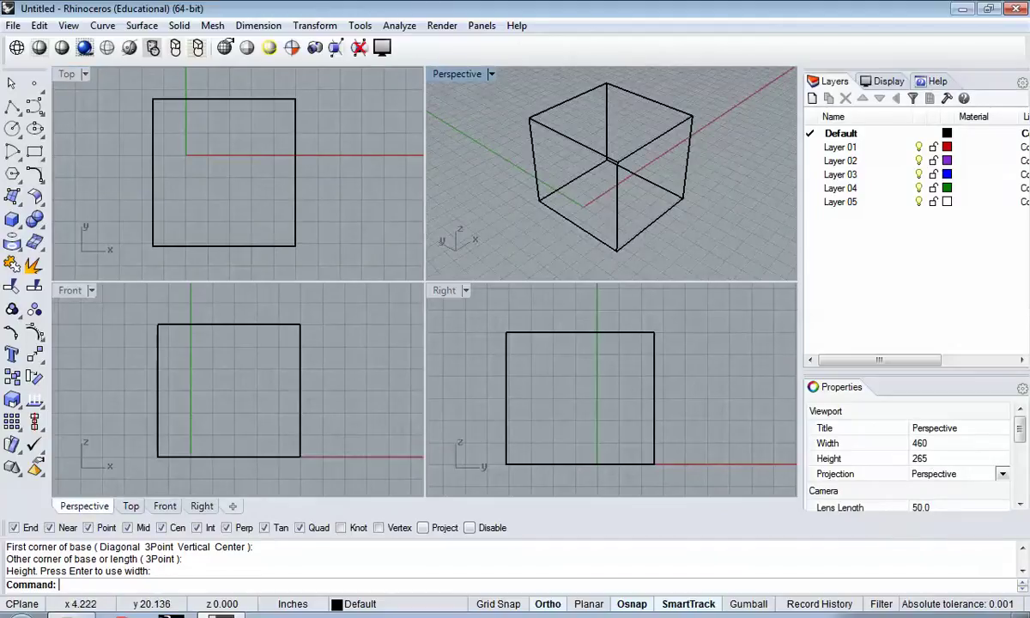
- Maximize the Perspective viewport and set its display mode to Shaded
{"action": "key", "text": "ctrl+m"}
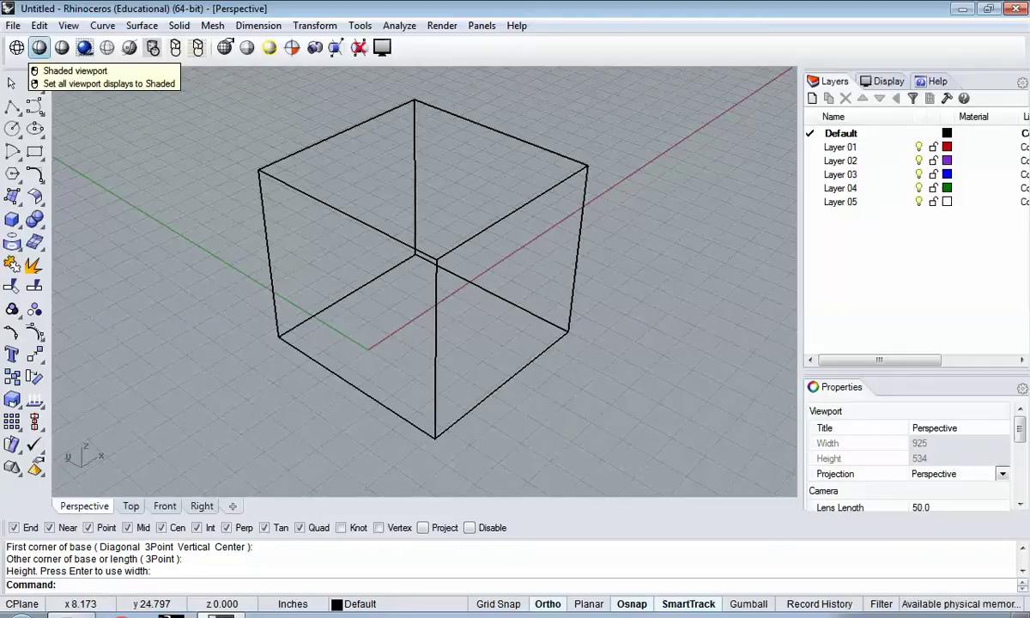
{"action": "left_click", "coordinate": [38, 48]}
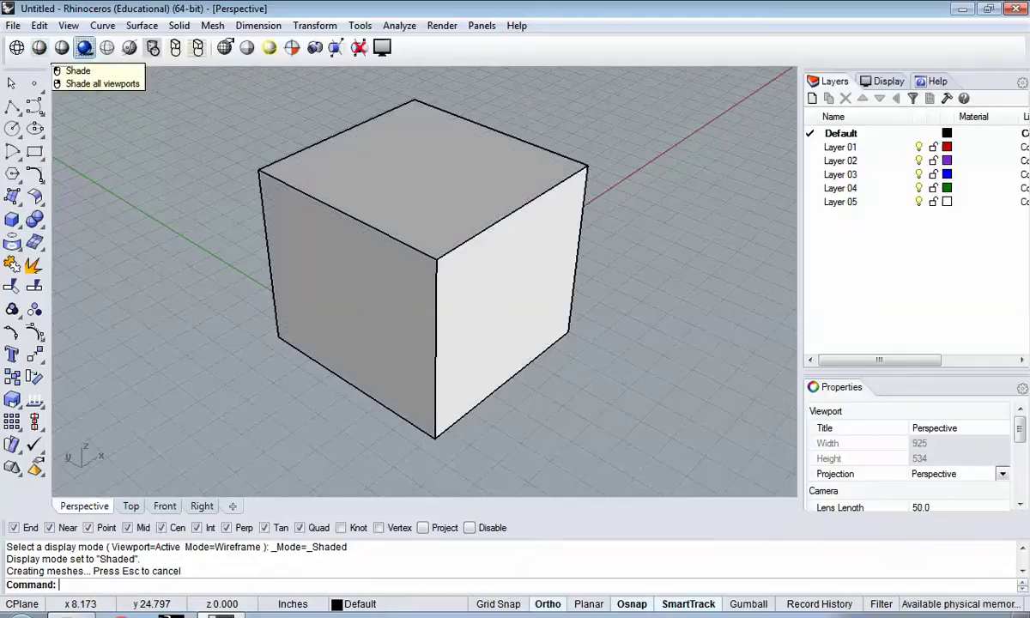
- Examine the full list of available toolbars to see which ones can be shown, including the Display toolbar
{"action": "right_click", "coordinate": [476, 48]}
{"action": "mouse_move", "coordinate": [549, 56]}
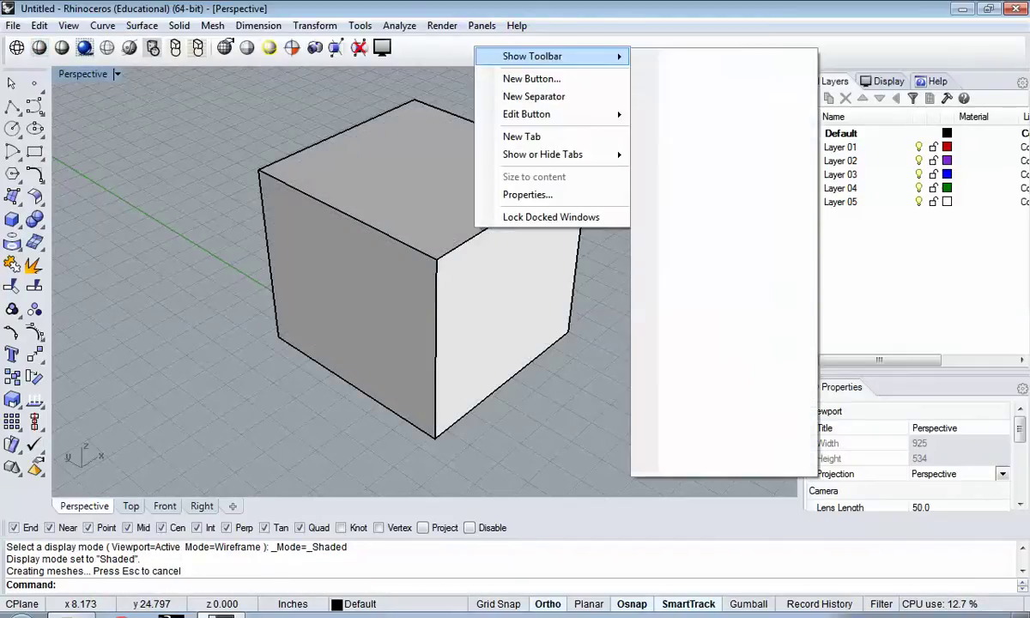
{"action": "left_click_drag", "start_coordinate": [808, 97], "coordinate": [809, 292]}
{"action": "scroll", "coordinate": [724, 258], "scroll_direction": "down", "scroll_amount": 6}
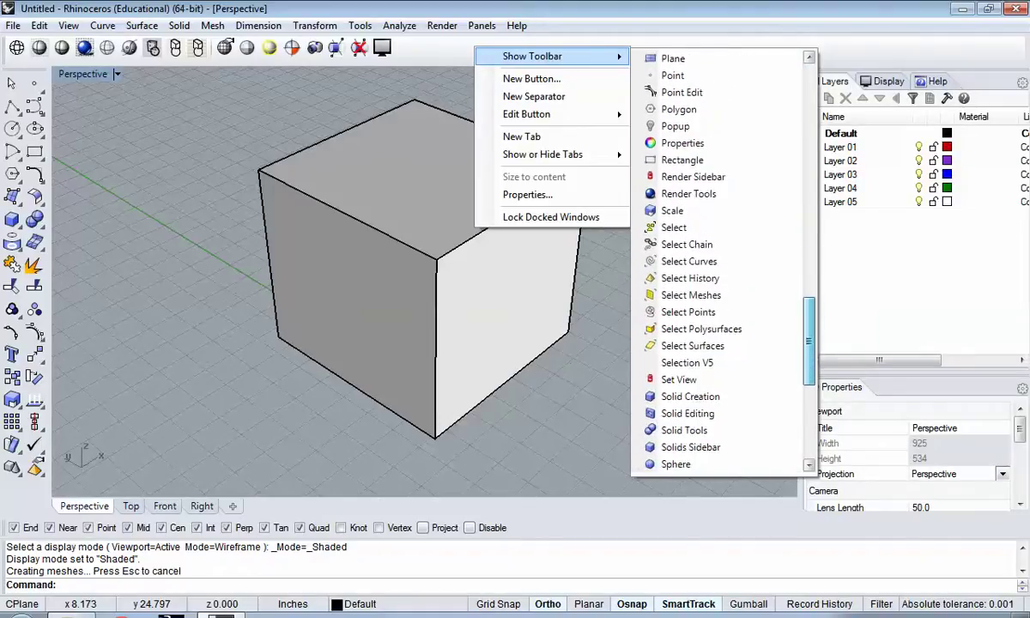
{"action": "scroll", "coordinate": [724, 257], "scroll_direction": "down", "scroll_amount": 1}
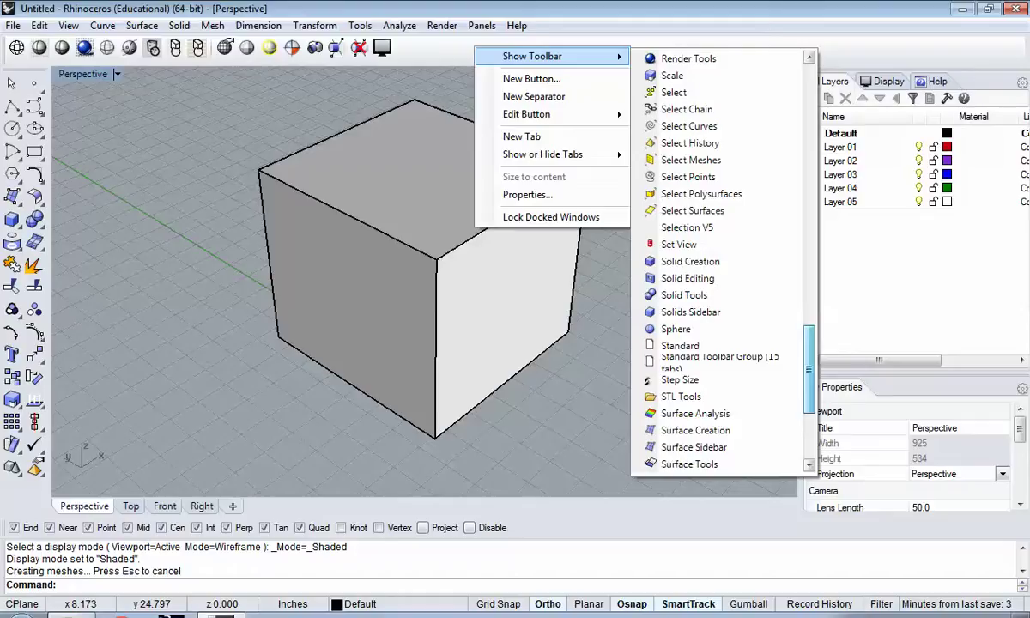
{"action": "scroll", "coordinate": [724, 257], "scroll_direction": "down", "scroll_amount": 12}
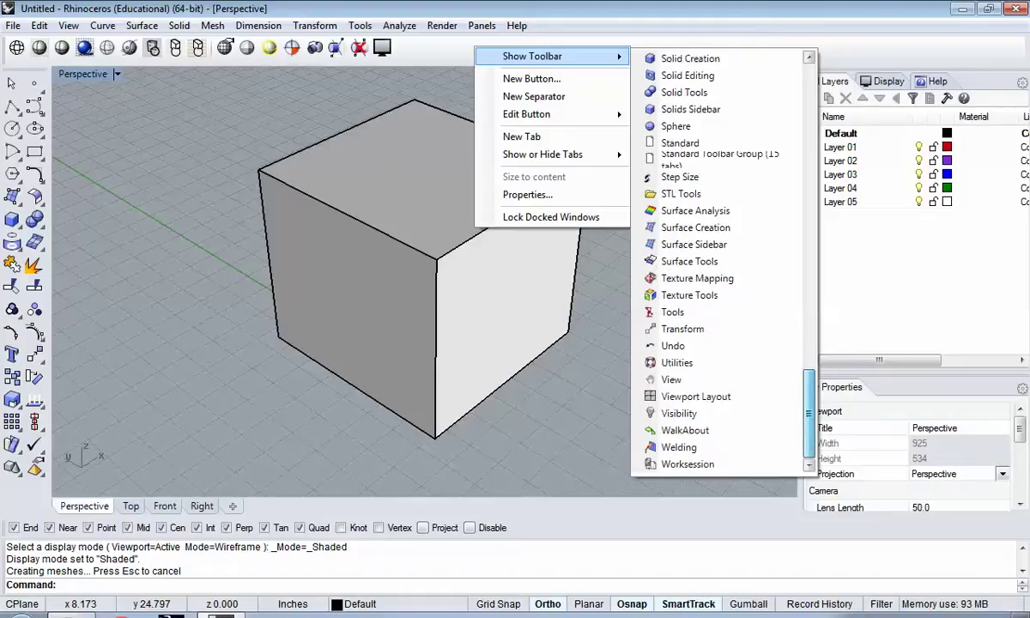
{"action": "scroll", "coordinate": [723, 258], "scroll_direction": "up", "scroll_amount": 20}
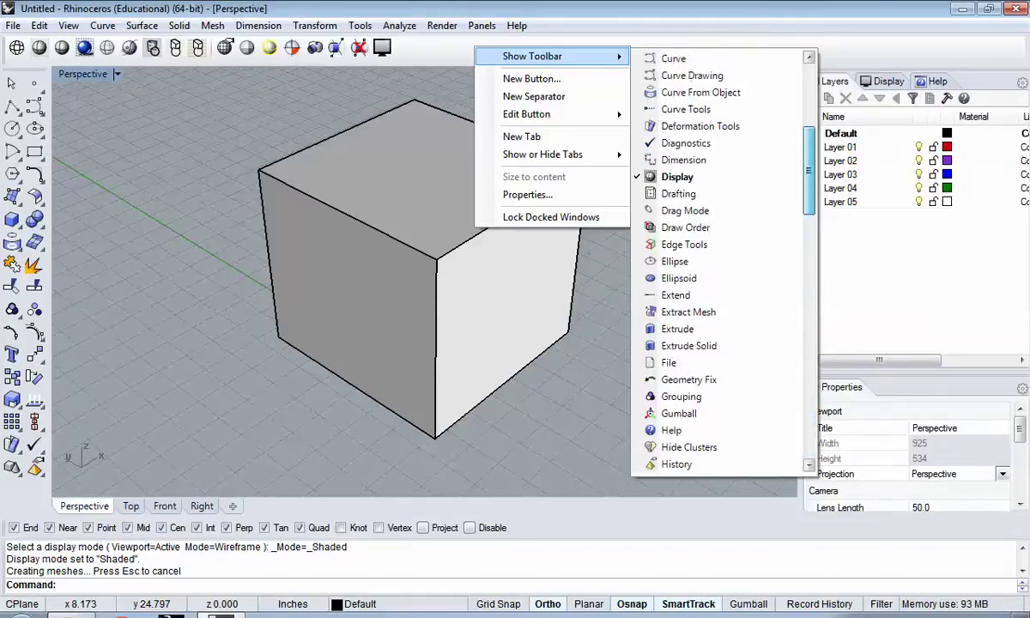
{"action": "scroll", "coordinate": [723, 344], "scroll_direction": "down", "scroll_amount": 1}
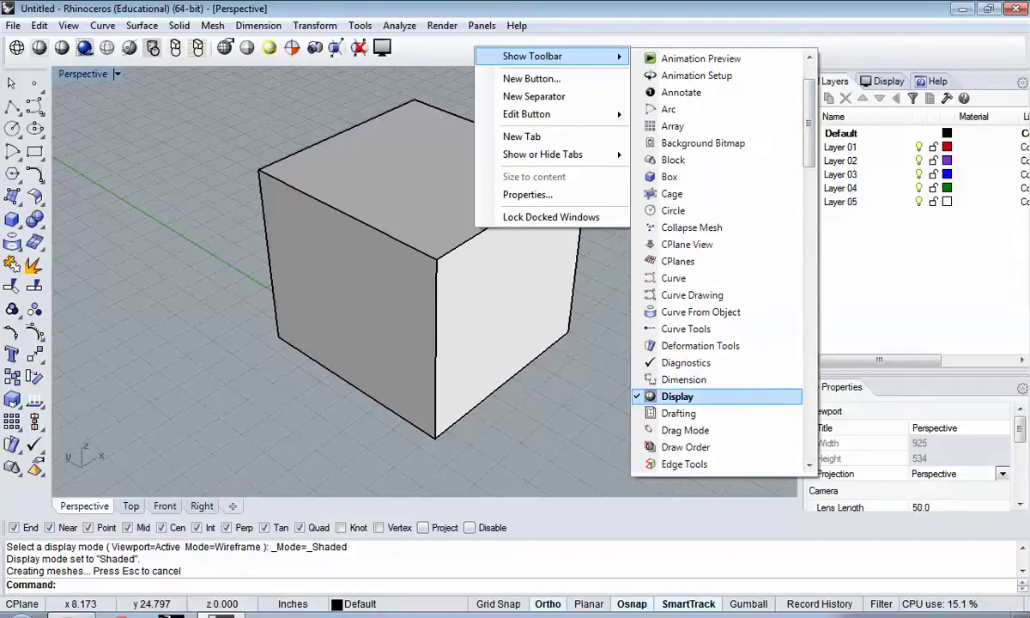
{"action": "left_click", "coordinate": [620, 409]}
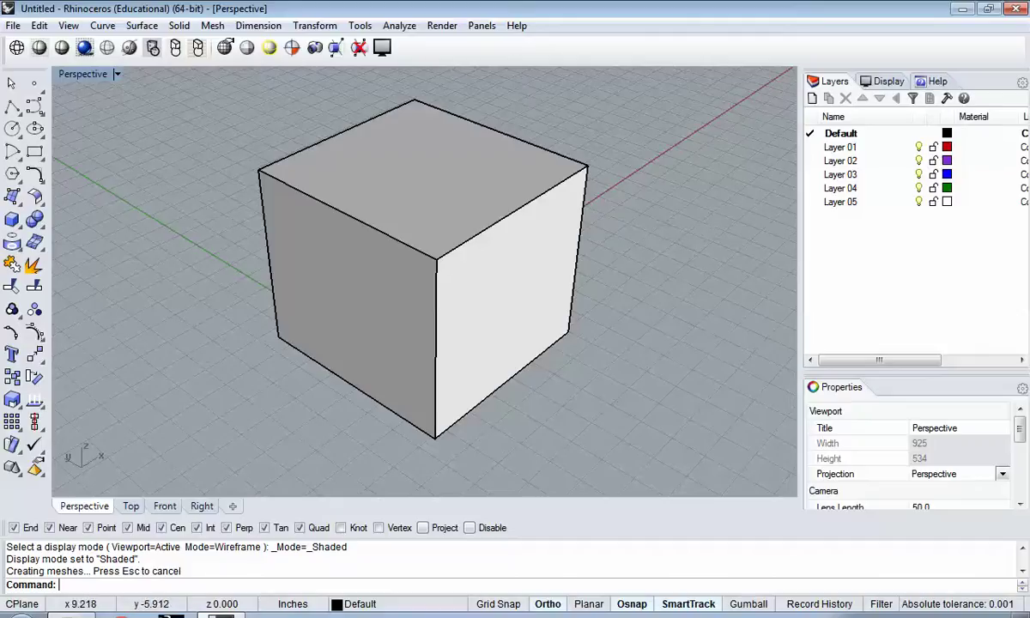
- Examine the shaded box from several sides and from below in the Perspective viewport
{"action": "right_click_drag", "start_coordinate": [619, 333], "coordinate": [734, 314]}
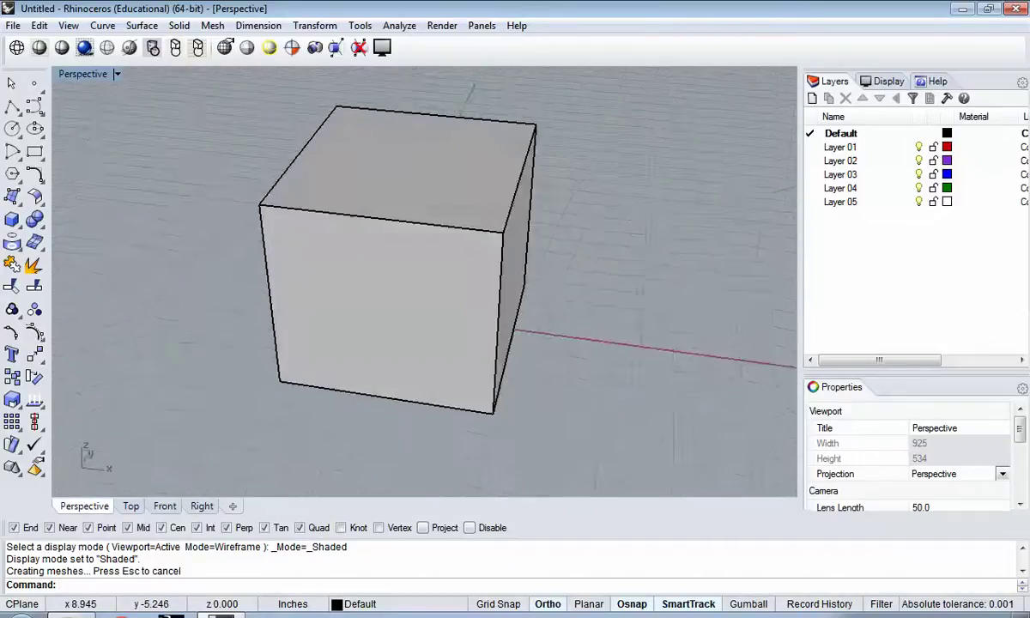
{"action": "key", "text": "Right"}
{"action": "key", "text": "Right"}
{"action": "key", "text": "Right"}
{"action": "key", "text": "Right"}
{"action": "key", "text": "Right"}
{"action": "key", "text": "Right"}
{"action": "key", "text": "Right"}
{"action": "key", "text": "Right"}
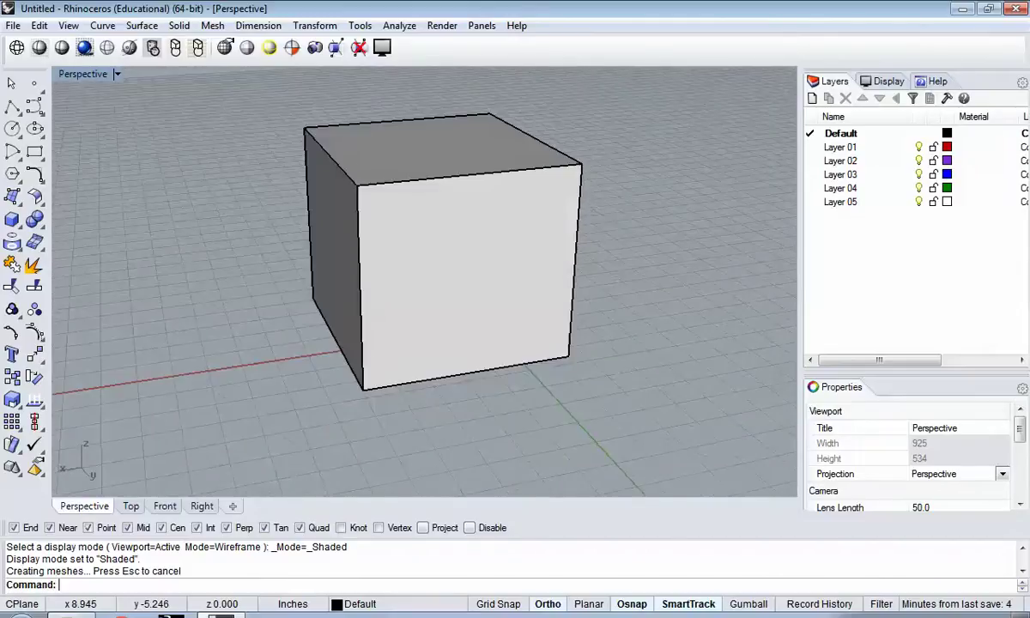
{"action": "right_click_drag", "start_coordinate": [549, 318], "coordinate": [746, 241]}
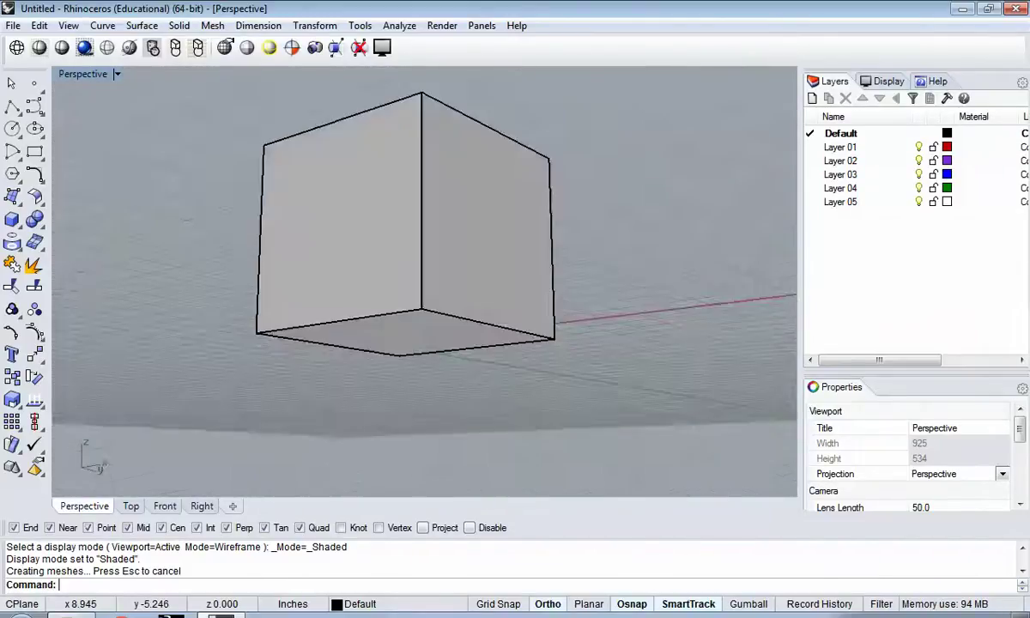
- Examine the box's top, side and bottom faces by orbiting around it in the Perspective viewport
{"action": "right_click_drag", "start_coordinate": [515, 241], "coordinate": [633, 338]}
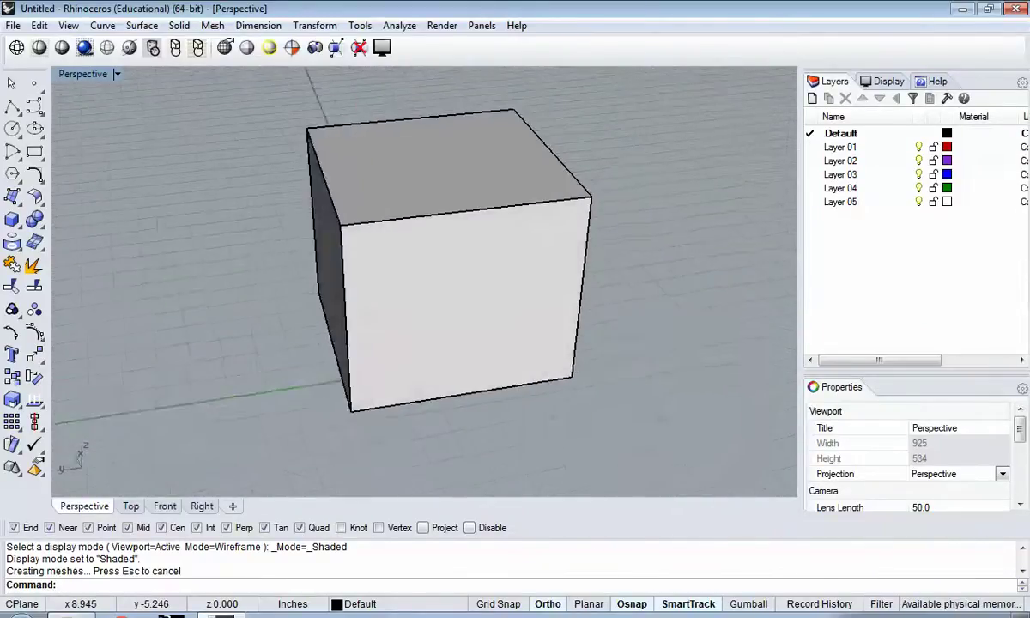
{"action": "right_click_drag", "start_coordinate": [412, 327], "coordinate": [704, 319]}
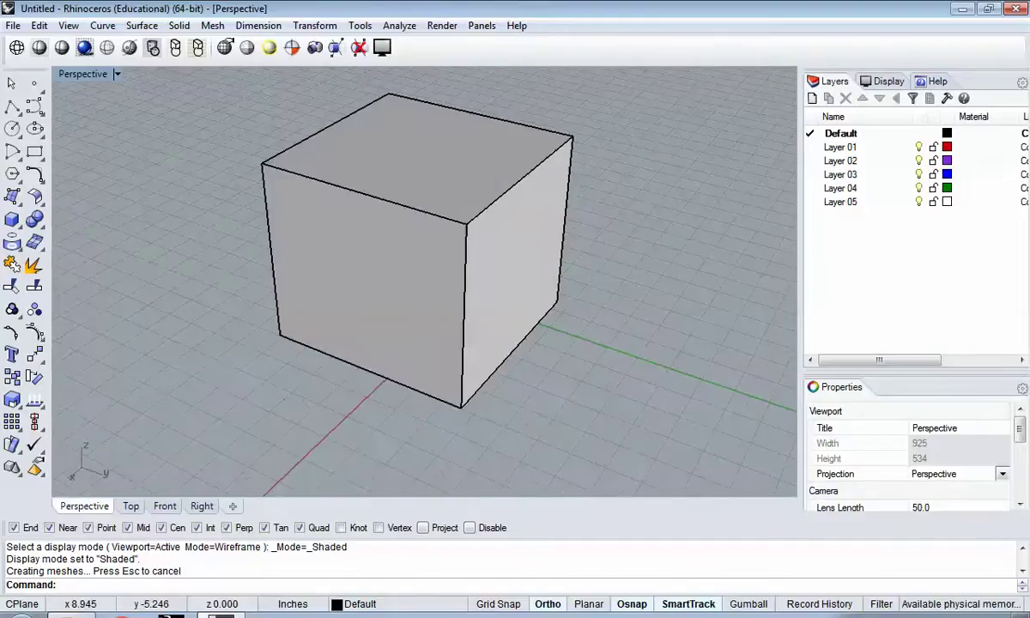
{"action": "right_click_drag", "start_coordinate": [429, 292], "coordinate": [697, 331]}
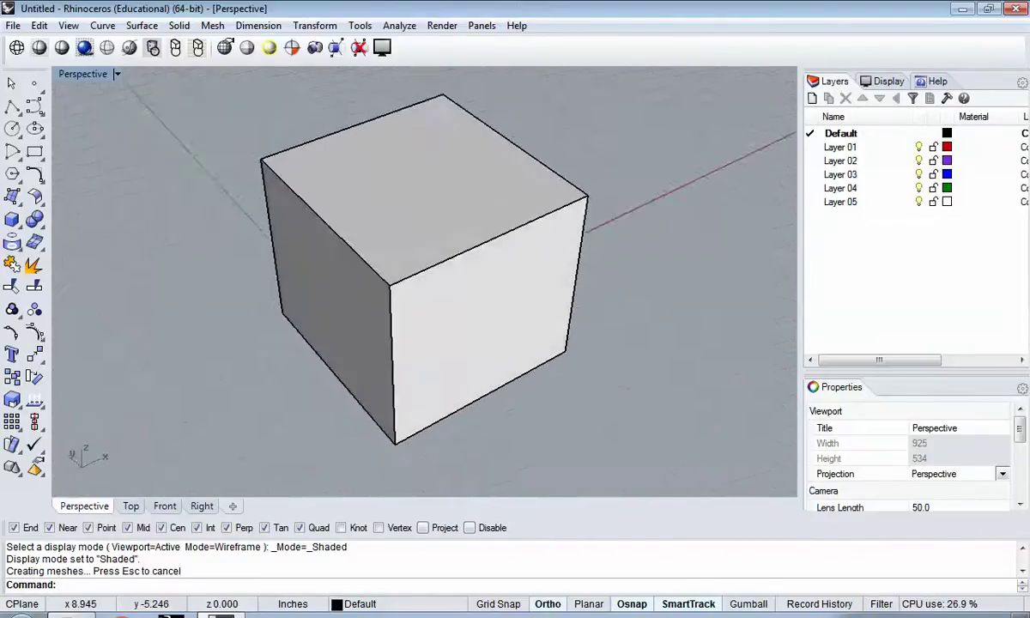
{"action": "right_click_drag", "start_coordinate": [429, 412], "coordinate": [528, 86]}
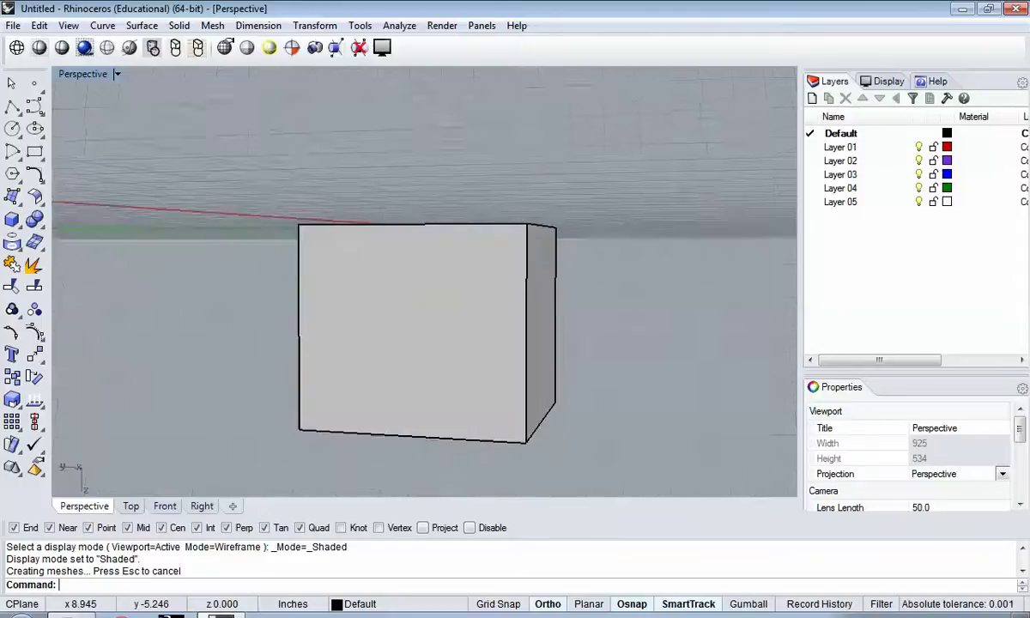
{"action": "right_click_drag", "start_coordinate": [429, 446], "coordinate": [460, 243]}
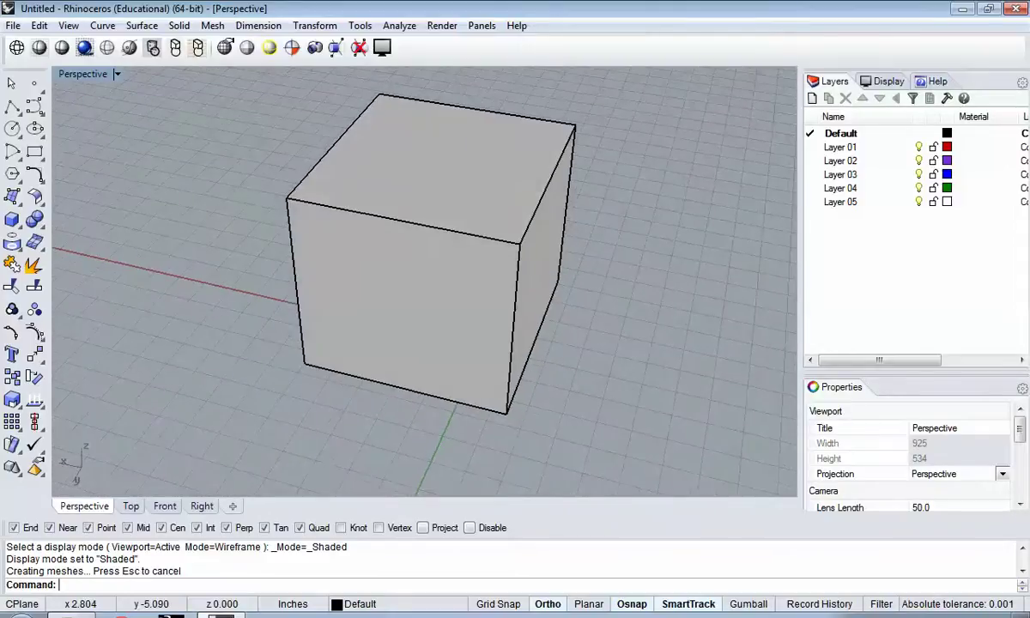
{"action": "left_click", "coordinate": [864, 616]}
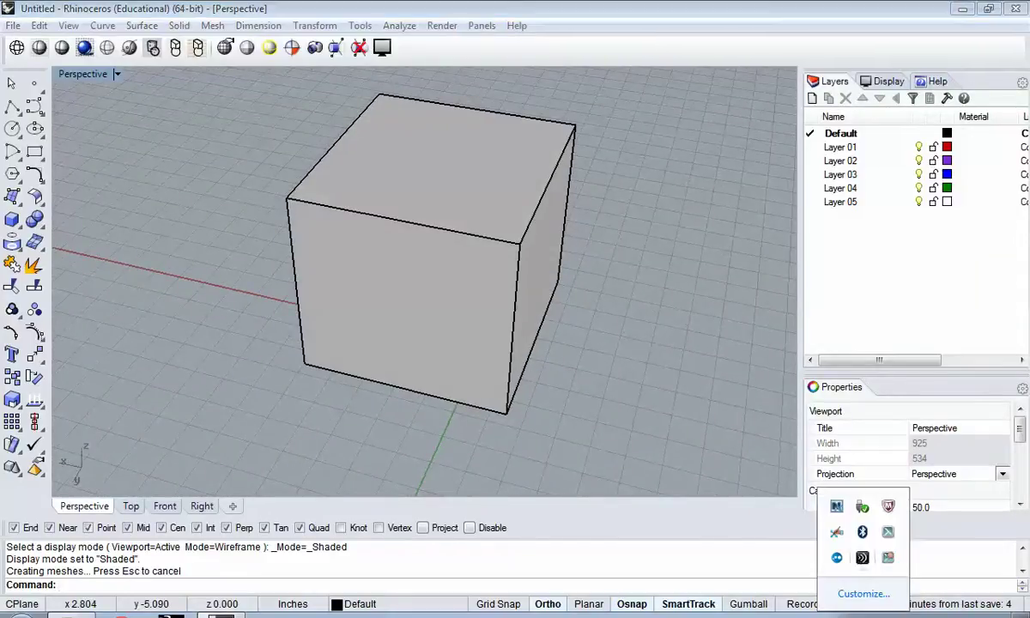
{"action": "left_click", "coordinate": [888, 558]}
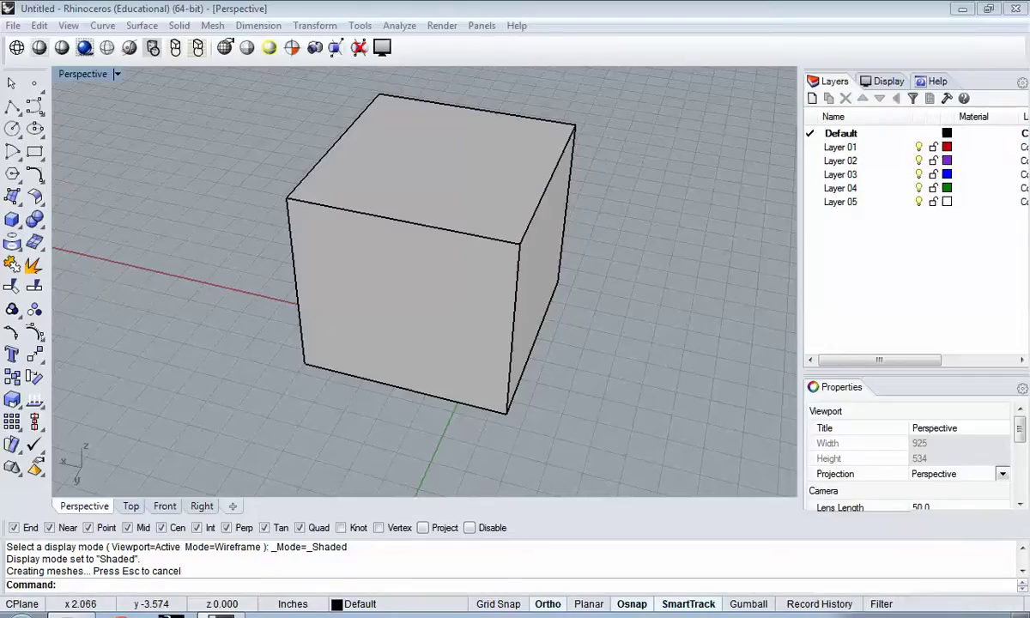
- Examine the box at close and distant zoom levels, aiming the zoom at different places around it
{"action": "mouse_move", "coordinate": [462, 283]}
{"action": "right_mouse_down", "text": "shift"}
{"action": "mouse_move", "coordinate": [469, 299]}
{"action": "mouse_move", "coordinate": [550, 326]}
{"action": "mouse_move", "coordinate": [674, 300]}
{"action": "mouse_move", "coordinate": [400, 283]}
{"action": "mouse_move", "coordinate": [397, 331]}
{"action": "mouse_move", "coordinate": [626, 341]}
{"action": "mouse_move", "coordinate": [553, 283]}
{"action": "mouse_move", "coordinate": [326, 284]}
{"action": "mouse_move", "coordinate": [474, 324]}
{"action": "mouse_move", "coordinate": [547, 303]}
{"action": "mouse_move", "coordinate": [492, 294]}
{"action": "right_mouse_up", "text": "shift"}
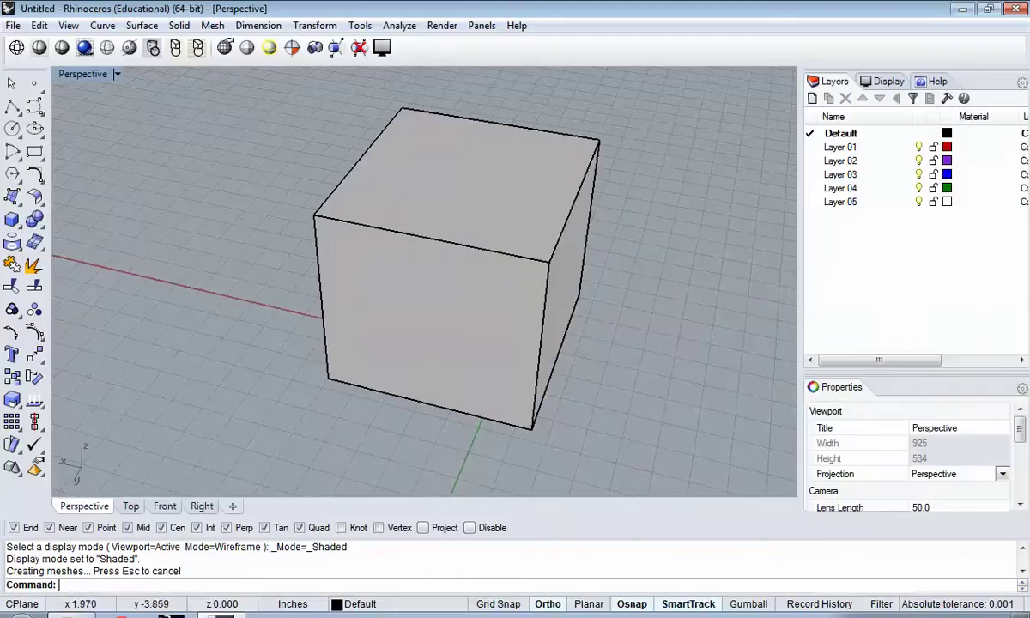
{"action": "scroll", "coordinate": [480, 258], "scroll_direction": "down", "scroll_amount": 4}
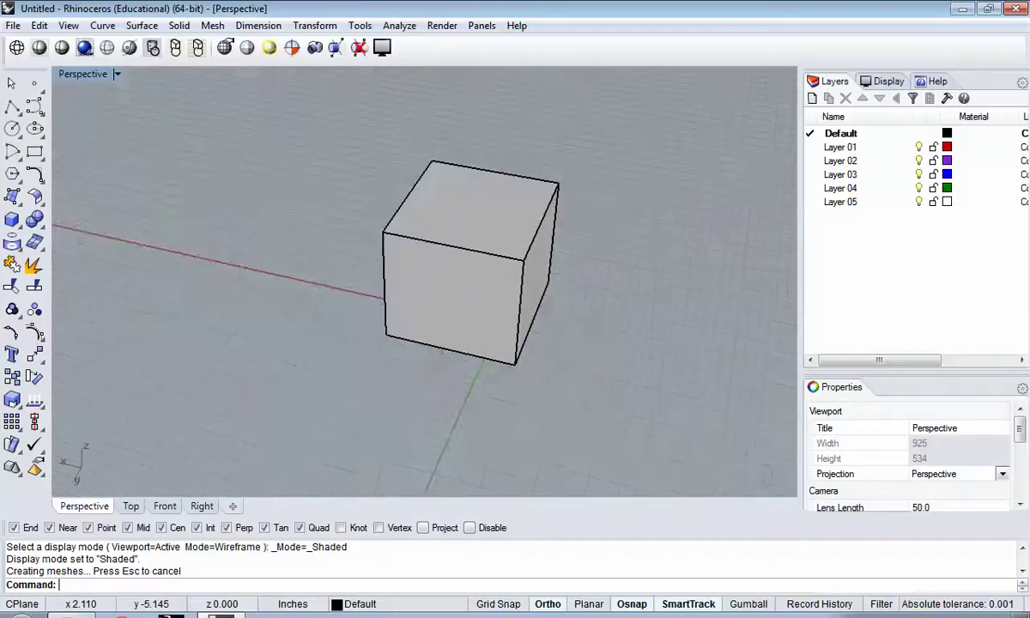
{"action": "scroll", "coordinate": [502, 257], "scroll_direction": "up", "scroll_amount": 5}
{"action": "scroll", "coordinate": [502, 257], "scroll_direction": "down", "scroll_amount": 7}
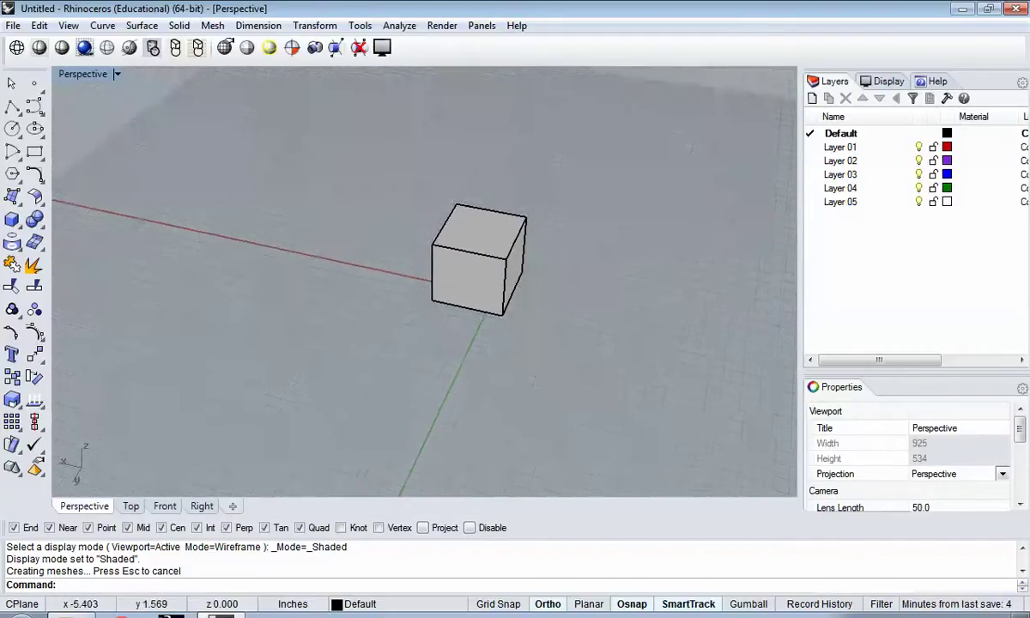
{"action": "scroll", "coordinate": [528, 253], "scroll_direction": "up", "scroll_amount": 9}
{"action": "scroll", "coordinate": [305, 253], "scroll_direction": "down", "scroll_amount": 8}
{"action": "scroll", "coordinate": [193, 257], "scroll_direction": "up", "scroll_amount": 3}
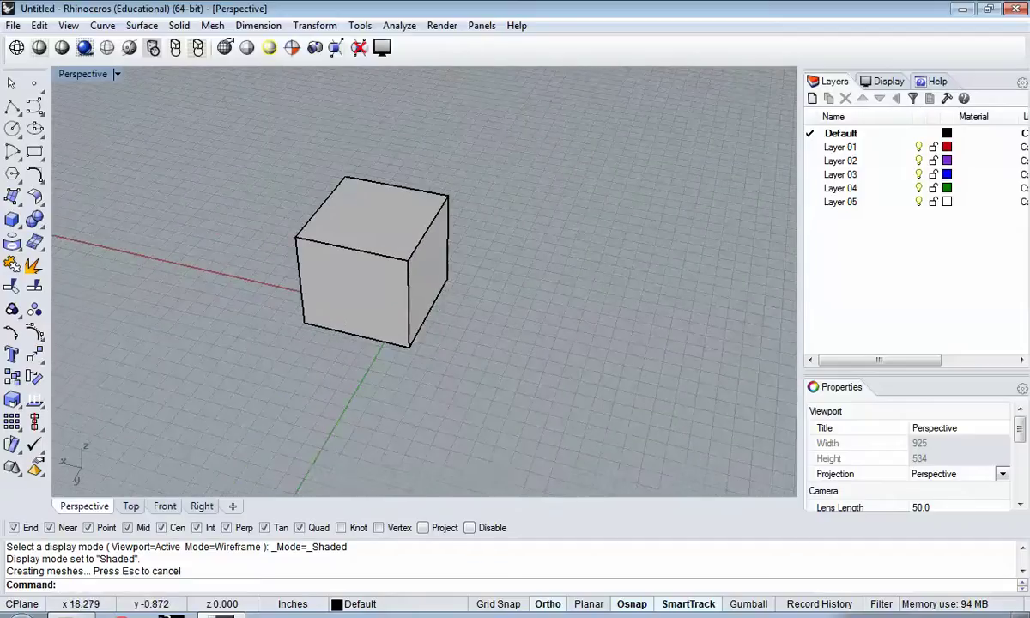
{"action": "scroll", "coordinate": [163, 245], "scroll_direction": "up", "scroll_amount": 5}
{"action": "scroll", "coordinate": [339, 232], "scroll_direction": "down", "scroll_amount": 7}
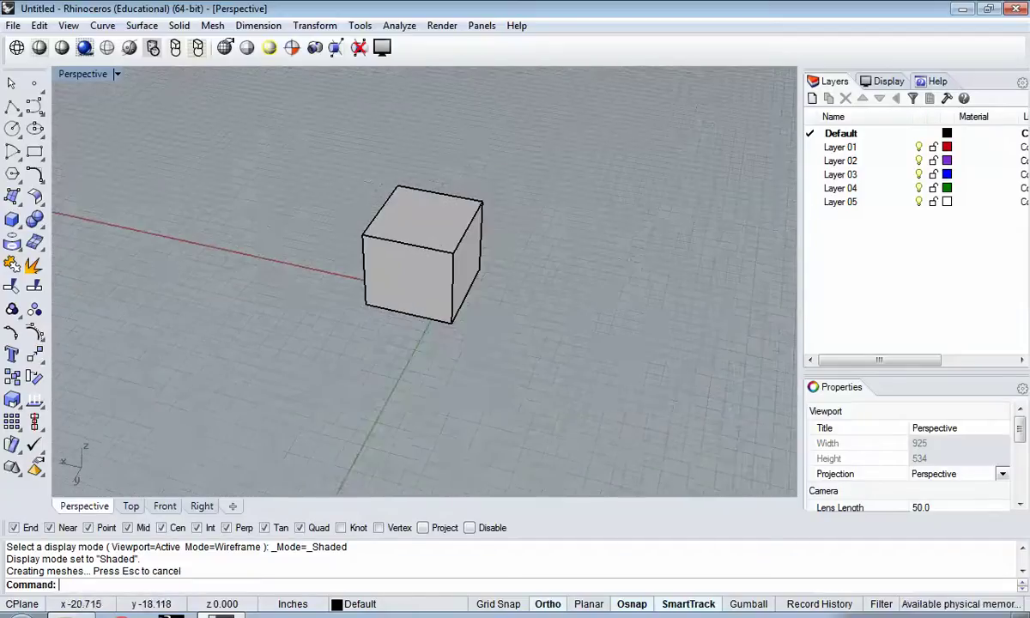
{"action": "scroll", "coordinate": [652, 257], "scroll_direction": "up", "scroll_amount": 4}
{"action": "scroll", "coordinate": [653, 258], "scroll_direction": "down", "scroll_amount": 3}
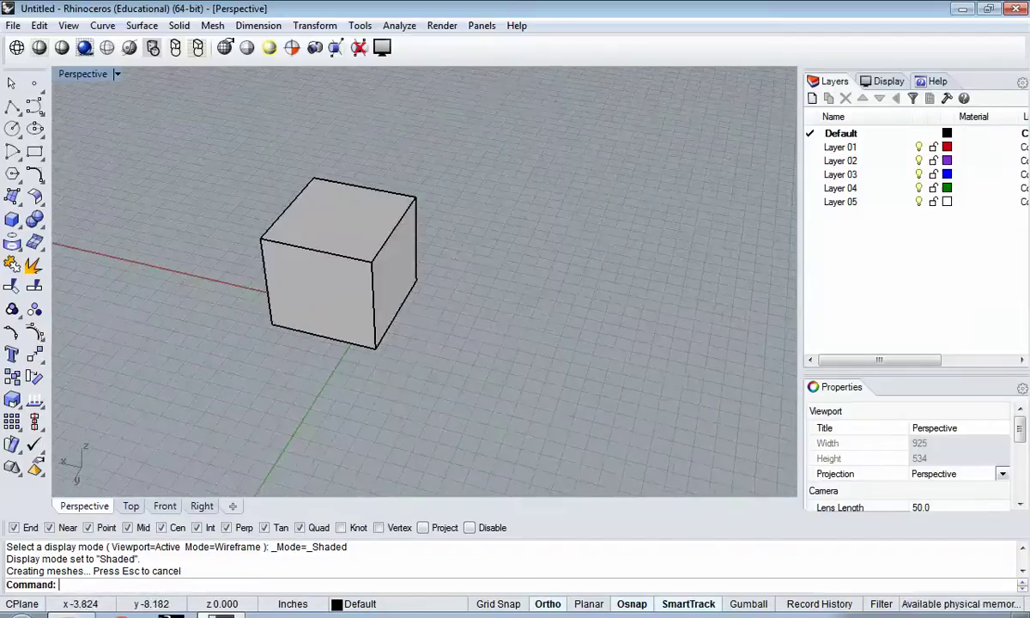
{"action": "scroll", "coordinate": [652, 258], "scroll_direction": "up", "scroll_amount": 2}
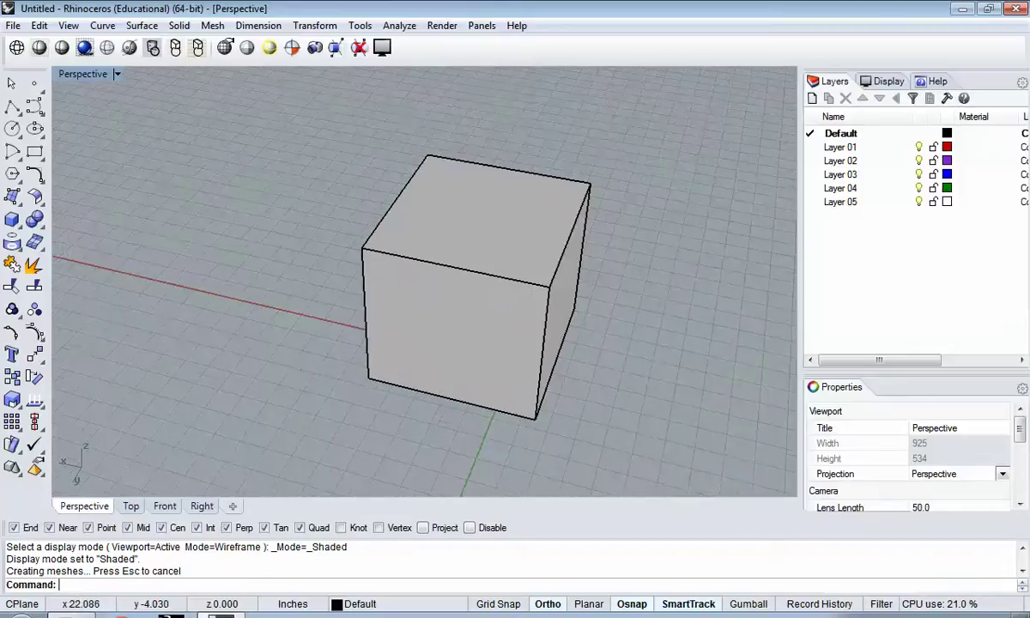
{"action": "scroll", "coordinate": [424, 283], "scroll_direction": "up", "scroll_amount": 3}
{"action": "scroll", "coordinate": [424, 283], "scroll_direction": "down", "scroll_amount": 4}
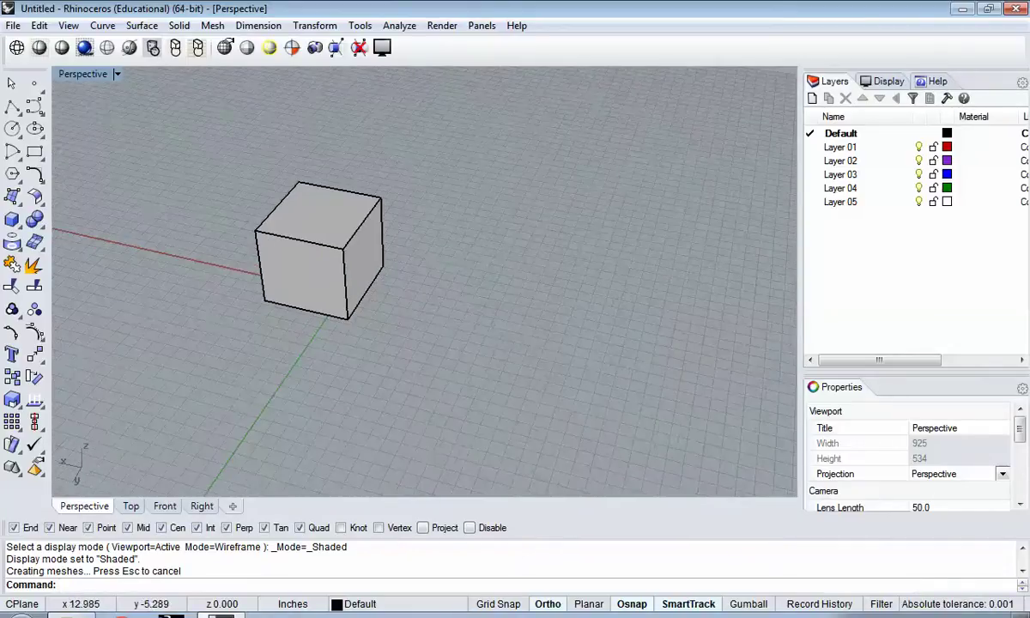
{"action": "scroll", "coordinate": [593, 197], "scroll_direction": "up", "scroll_amount": 3}
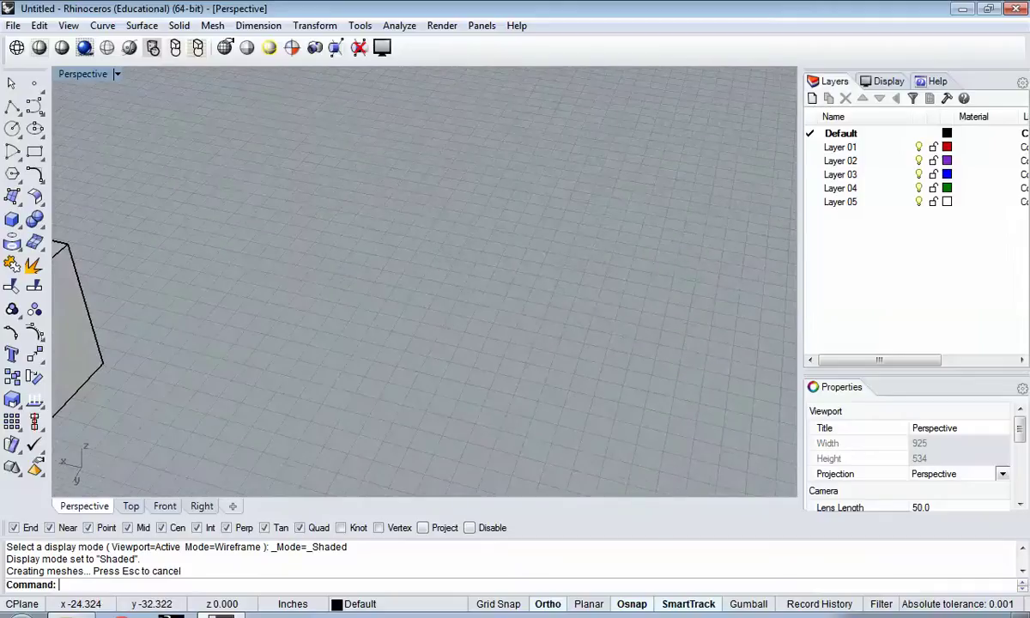
{"action": "scroll", "coordinate": [592, 197], "scroll_direction": "down", "scroll_amount": 5}
{"action": "scroll", "coordinate": [267, 232], "scroll_direction": "up", "scroll_amount": 6}
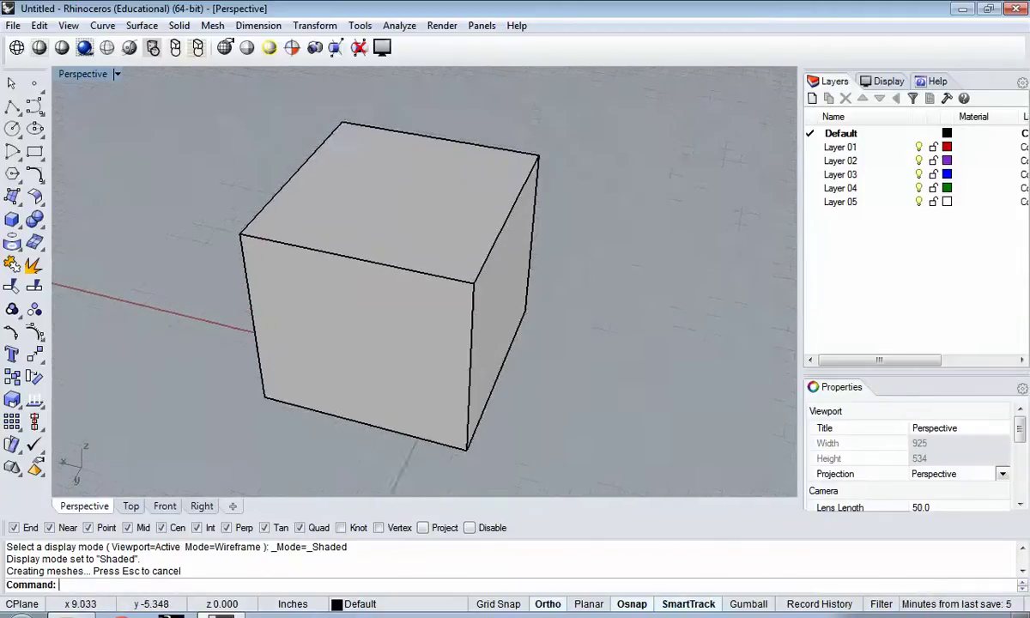
{"action": "scroll", "coordinate": [274, 297], "scroll_direction": "down", "scroll_amount": 4}
{"action": "scroll", "coordinate": [275, 297], "scroll_direction": "up", "scroll_amount": 3}
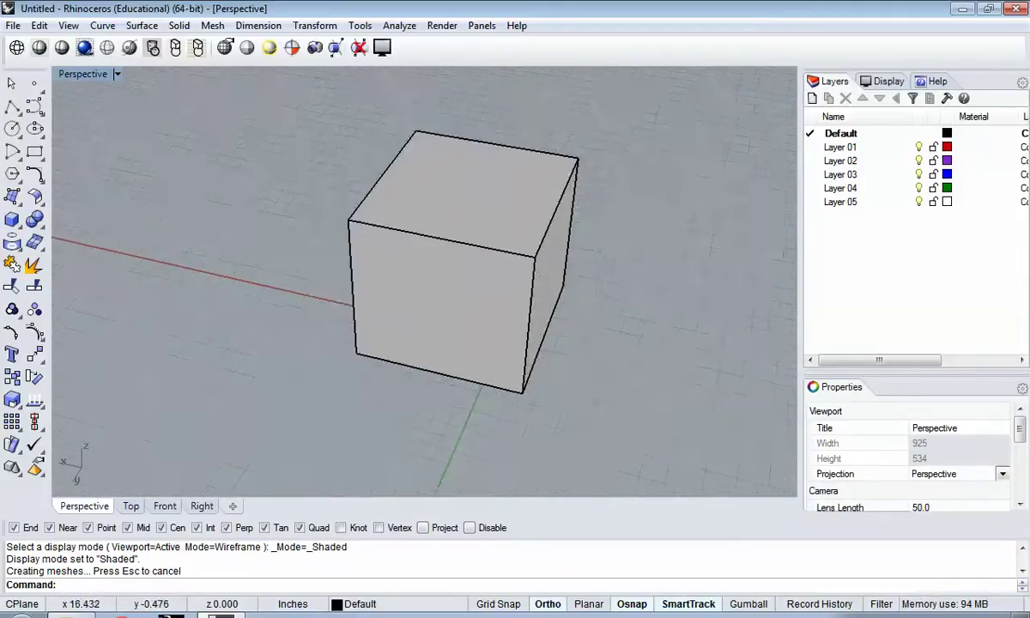
{"action": "scroll", "coordinate": [275, 297], "scroll_direction": "down", "scroll_amount": 4}
{"action": "scroll", "coordinate": [275, 297], "scroll_direction": "up", "scroll_amount": 4}
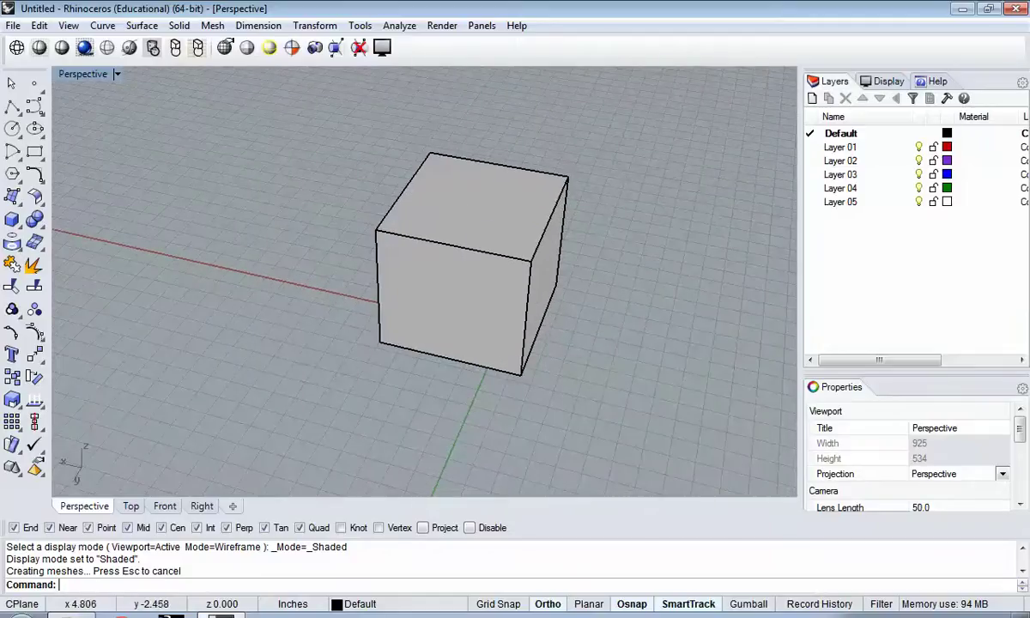
- Examine the box by combining orbiting, panning and zooming in the Perspective viewport
{"action": "right_click_drag", "start_coordinate": [344, 283], "coordinate": [773, 258]}
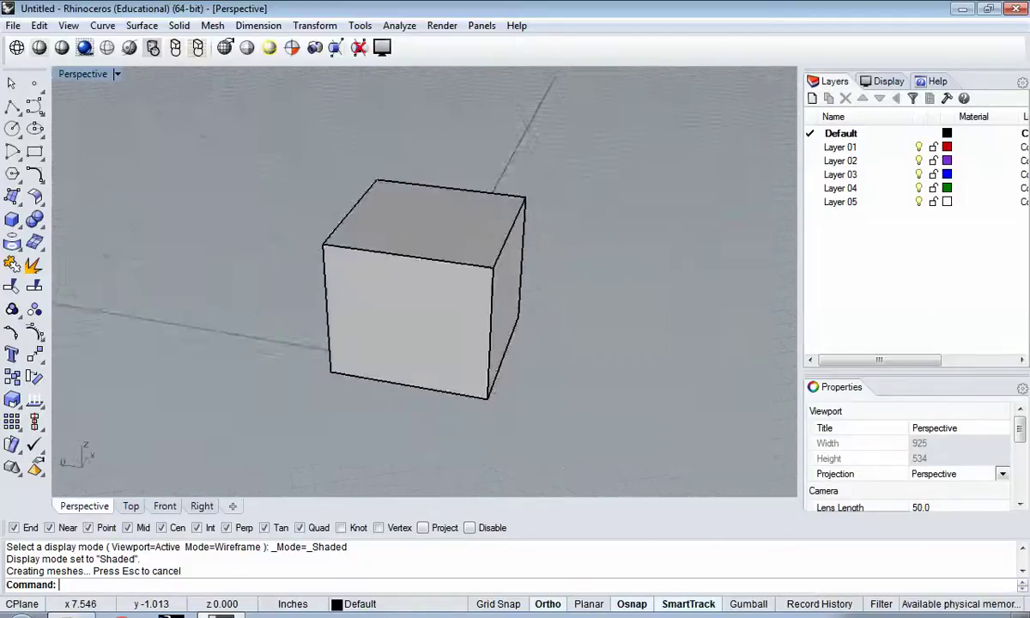
{"action": "right_click_drag", "start_coordinate": [403, 236], "coordinate": [606, 281]}
{"action": "right_click_drag", "start_coordinate": [527, 288], "coordinate": [202, 279]}
{"action": "right_click_drag", "start_coordinate": [279, 279], "coordinate": [613, 295], "text": "shift"}
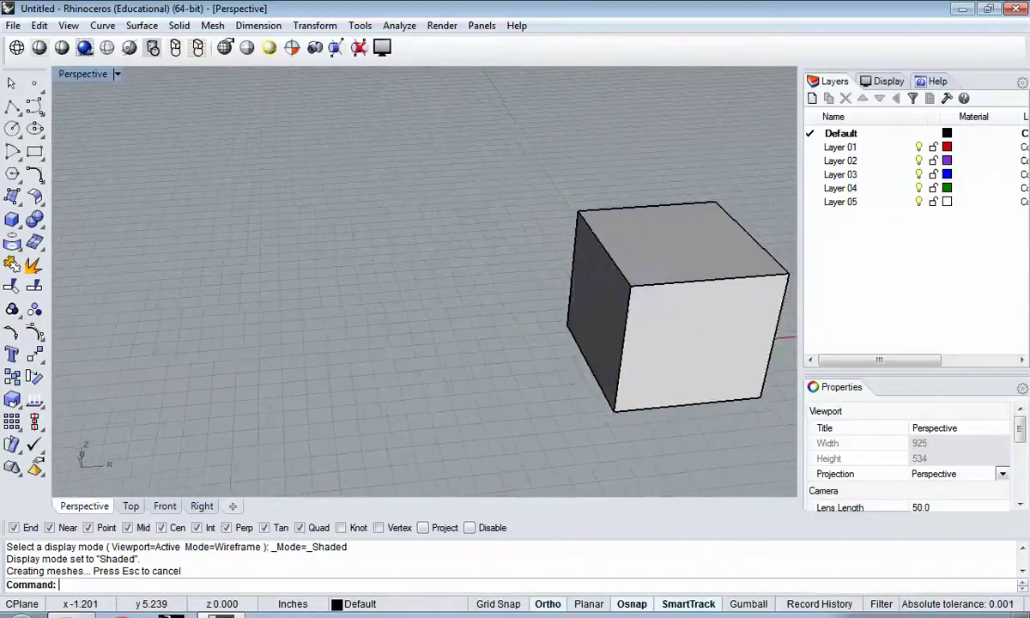
{"action": "right_click_drag", "start_coordinate": [686, 344], "coordinate": [635, 352]}
{"action": "scroll", "coordinate": [319, 329], "scroll_direction": "up", "scroll_amount": 11}
{"action": "scroll", "coordinate": [319, 329], "scroll_direction": "down", "scroll_amount": 15}
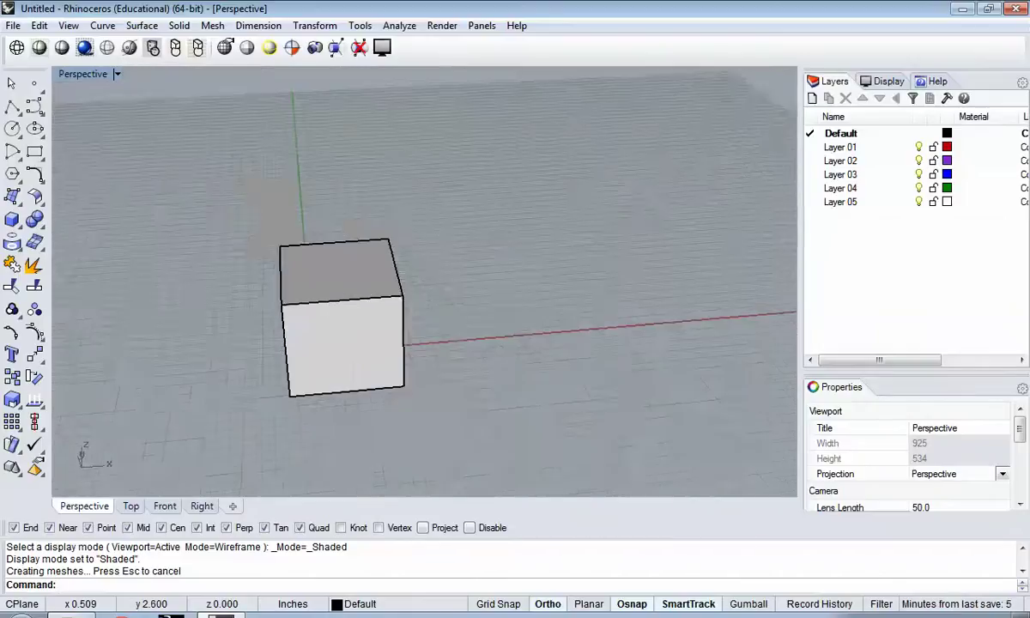
{"action": "scroll", "coordinate": [319, 330], "scroll_direction": "up", "scroll_amount": 6}
{"action": "scroll", "coordinate": [318, 329], "scroll_direction": "down", "scroll_amount": 5}
{"action": "right_click_drag", "start_coordinate": [378, 333], "coordinate": [525, 333]}
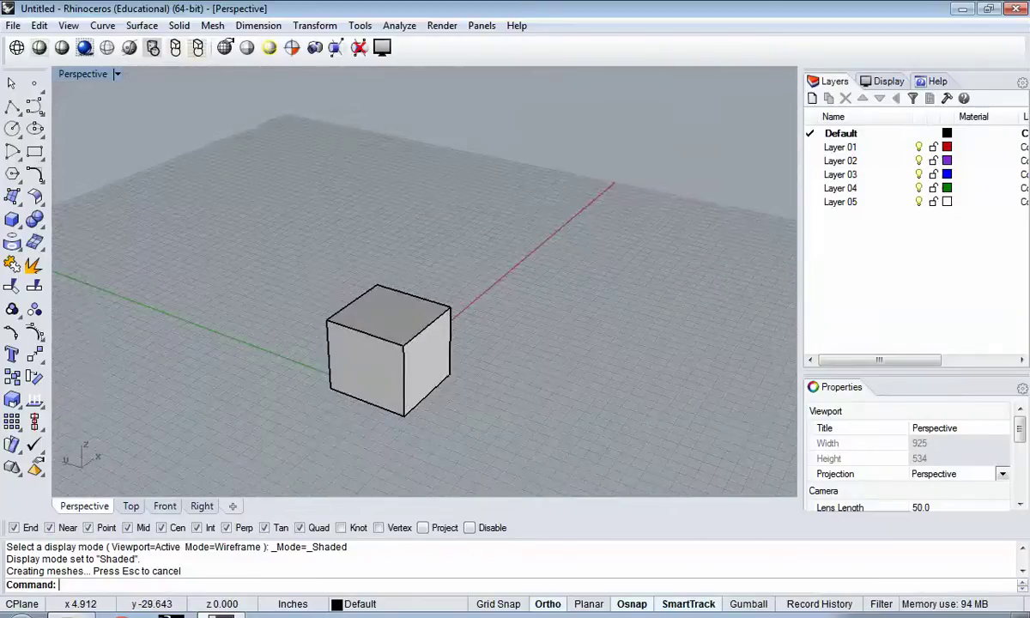
- Select the box and fit it in the Perspective viewport using the Zoom command's Selected option
{"action": "left_click", "coordinate": [375, 361]}
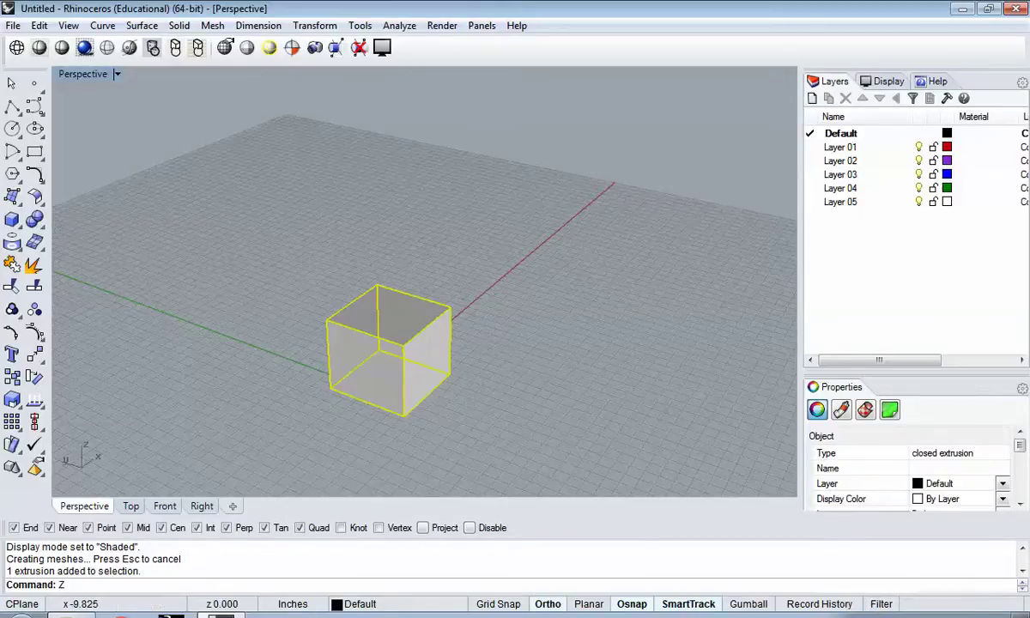
{"action": "key", "text": "Return"}
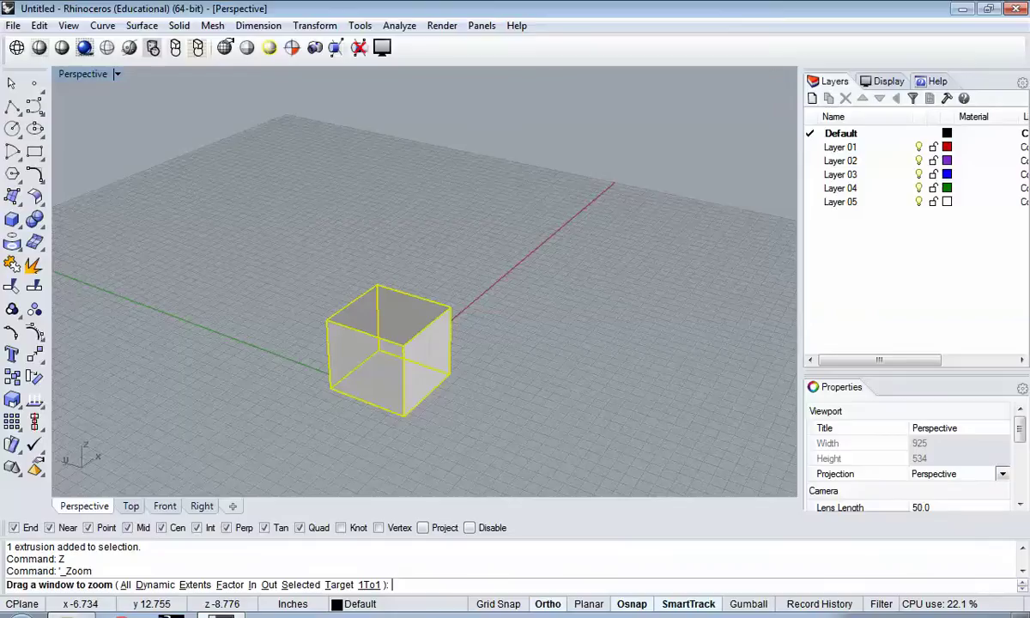
{"action": "key", "text": "Return"}
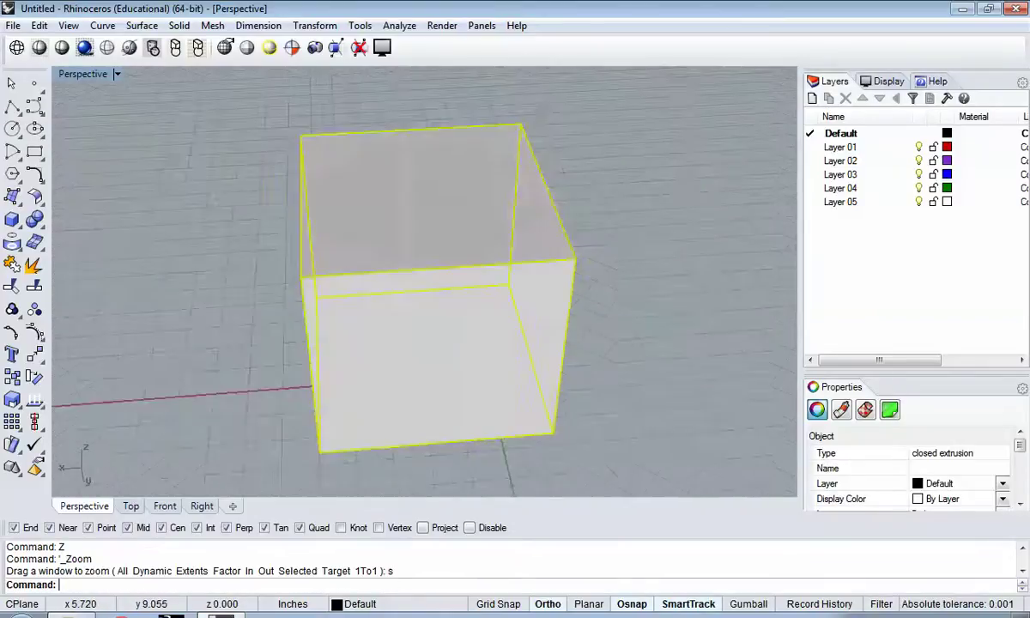
- Move the view away from the box and zoom back to the selected box with the ZS alias
{"action": "scroll", "coordinate": [311, 267], "scroll_direction": "down", "scroll_amount": 4}
{"action": "left_click", "coordinate": [351, 283]}
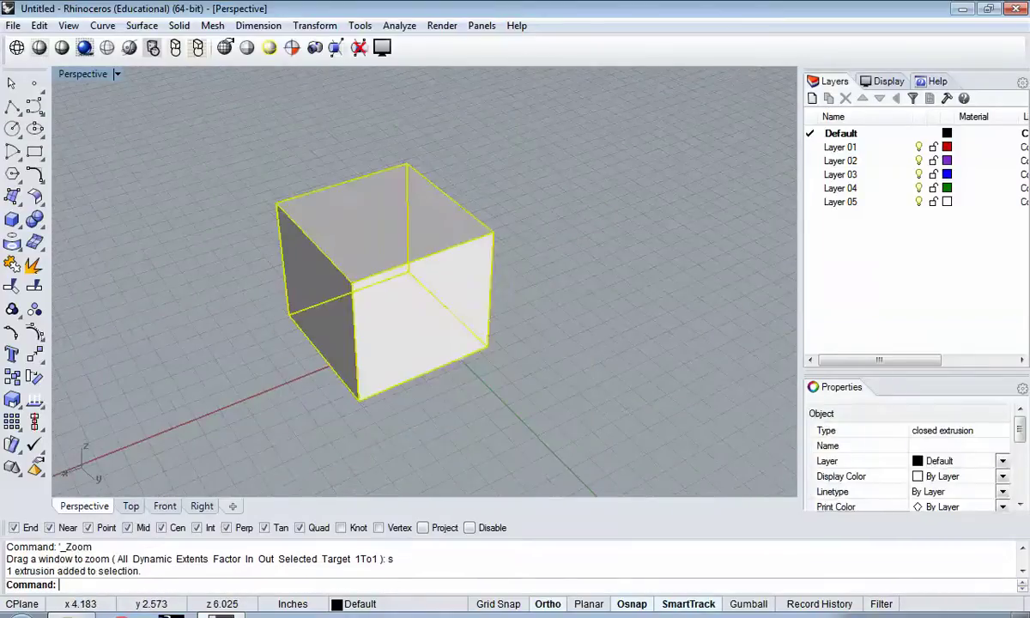
{"action": "right_click_drag", "start_coordinate": [436, 233], "coordinate": [268, 308]}
{"action": "right_click_drag", "start_coordinate": [592, 283], "coordinate": [592, 258]}
{"action": "type", "text": "ZS"}
{"action": "key", "text": "Return"}
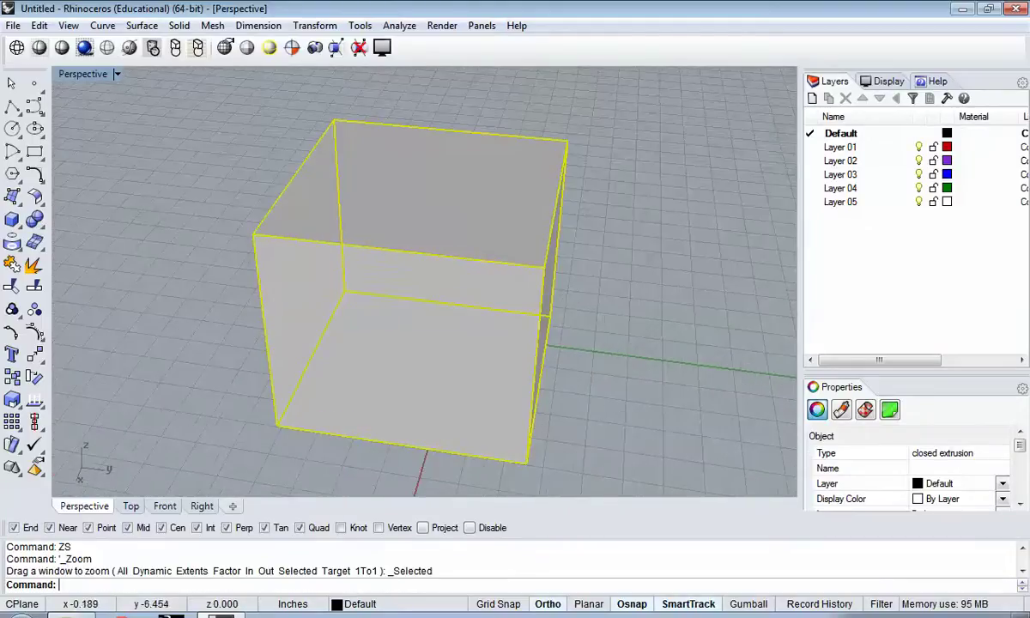
- Deselect the box and view it from farther away with the surrounding grid
{"action": "right_click_drag", "start_coordinate": [258, 309], "coordinate": [579, 284]}
{"action": "scroll", "coordinate": [584, 281], "scroll_direction": "down", "scroll_amount": 7}
{"action": "left_click", "coordinate": [642, 302]}
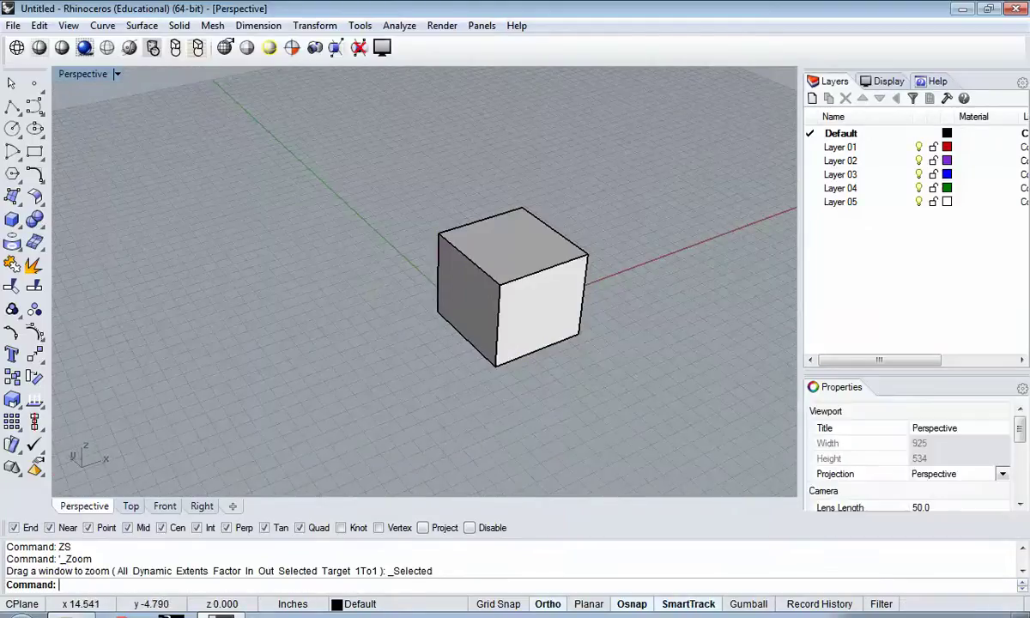
{"action": "right_click_drag", "start_coordinate": [609, 317], "coordinate": [620, 325]}
{"action": "left_click", "coordinate": [863, 616]}
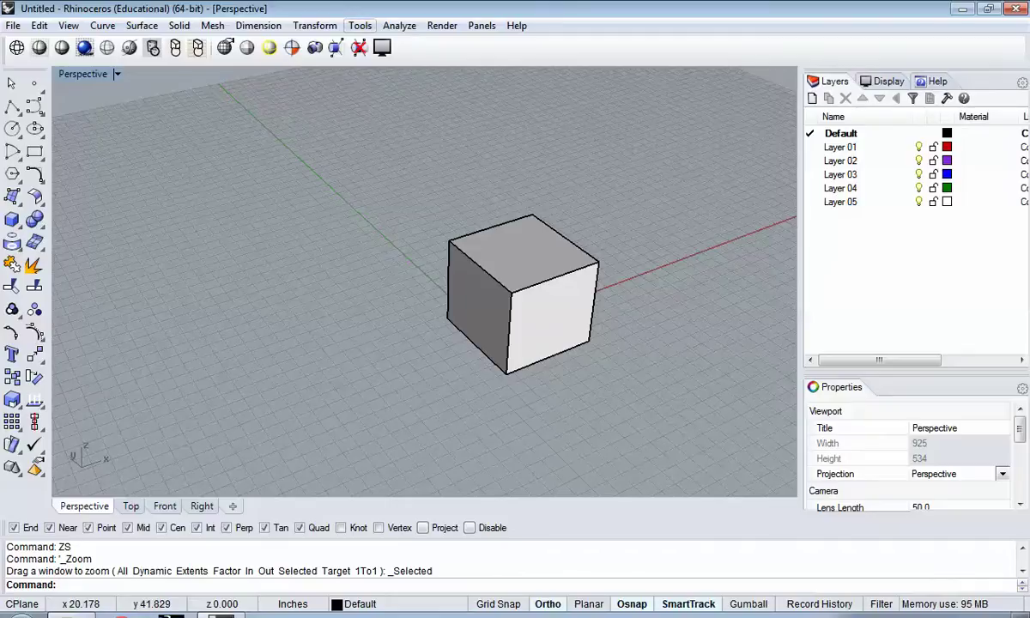
{"action": "right_click_drag", "start_coordinate": [451, 151], "coordinate": [344, 131], "text": "shift"}
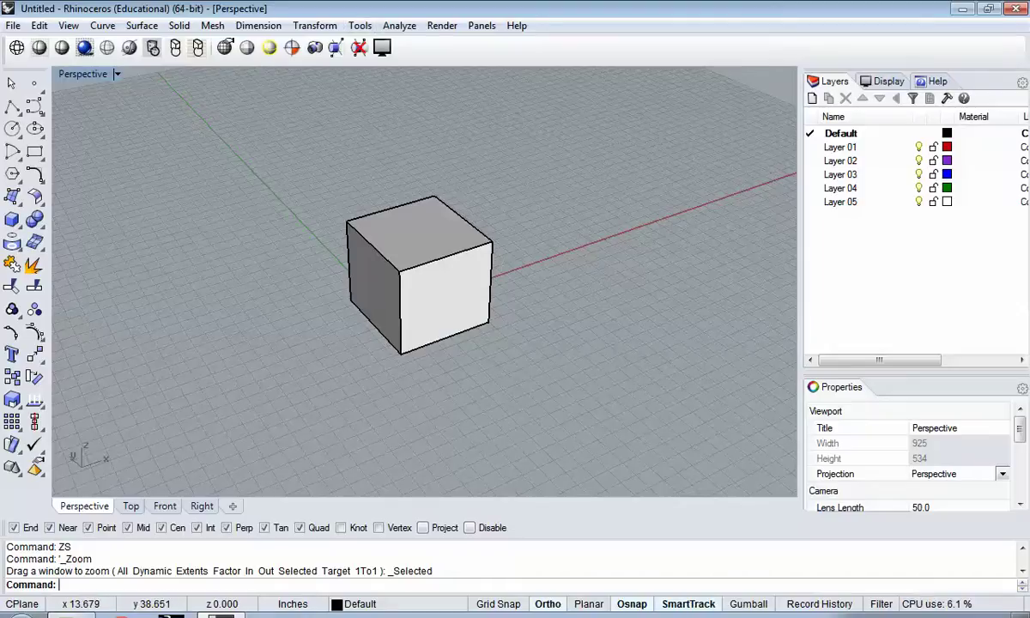
- Try the ZS alias while no object is selected
{"action": "right_click_drag", "start_coordinate": [420, 232], "coordinate": [444, 233]}
{"action": "type", "text": "ZS"}
{"action": "key", "text": "Return"}
- Select the box, zoom the viewport to it with the ZS alias, and clear the selection
{"action": "left_click", "coordinate": [440, 273]}
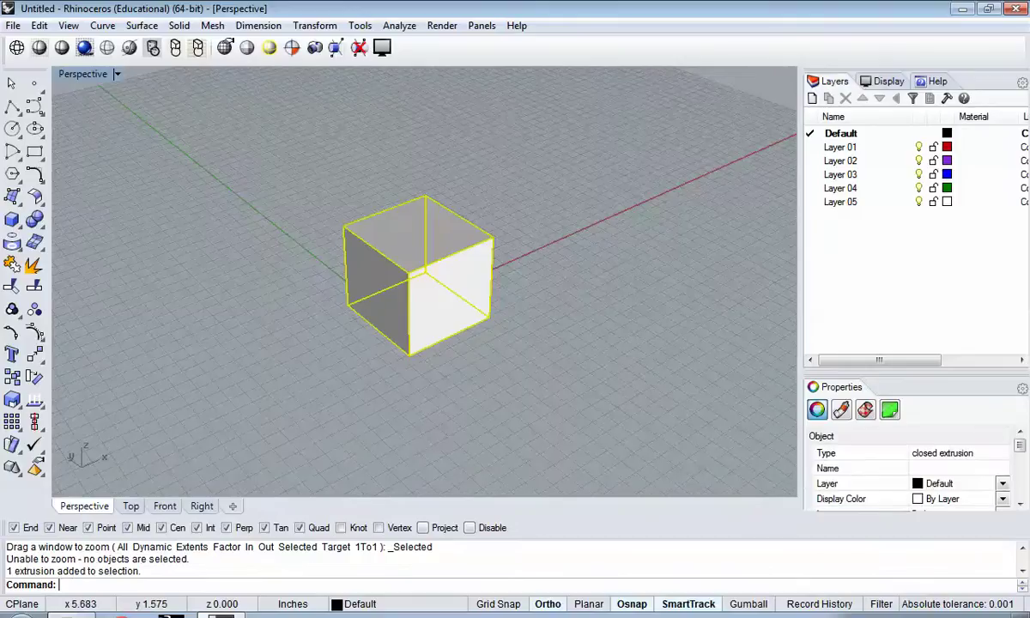
{"action": "type", "text": "ZS"}
{"action": "key", "text": "Return"}
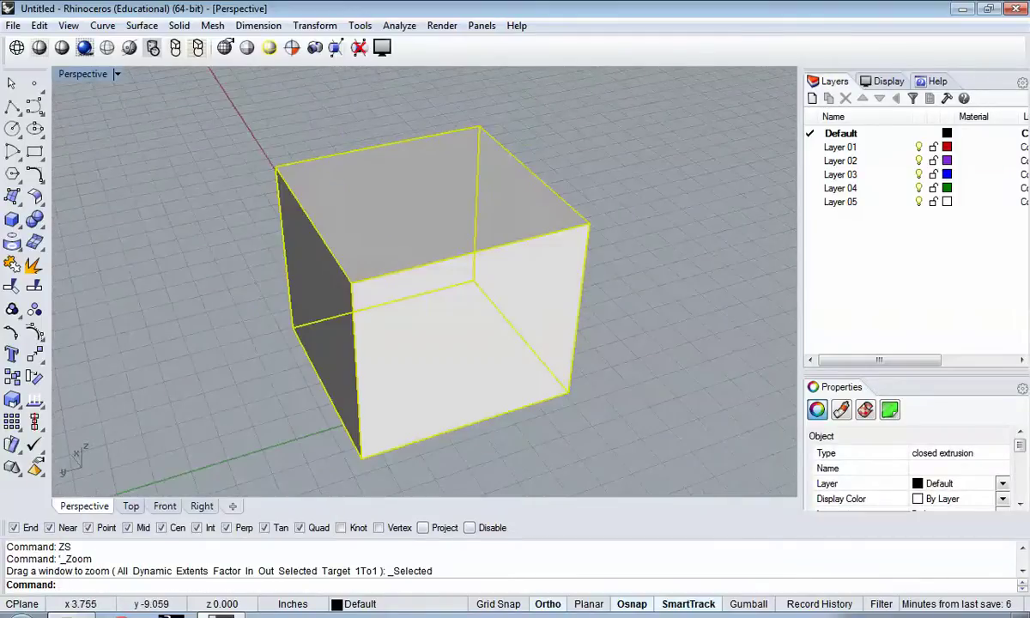
{"action": "key", "text": "Escape"}
- Draw an open five-point polyline on the ground plane beside the box using the pl alias
{"action": "scroll", "coordinate": [659, 243], "scroll_direction": "down", "scroll_amount": 2}
{"action": "right_click_drag", "start_coordinate": [615, 294], "coordinate": [534, 292], "text": "shift"}
{"action": "scroll", "coordinate": [516, 247], "scroll_direction": "down", "scroll_amount": 4}
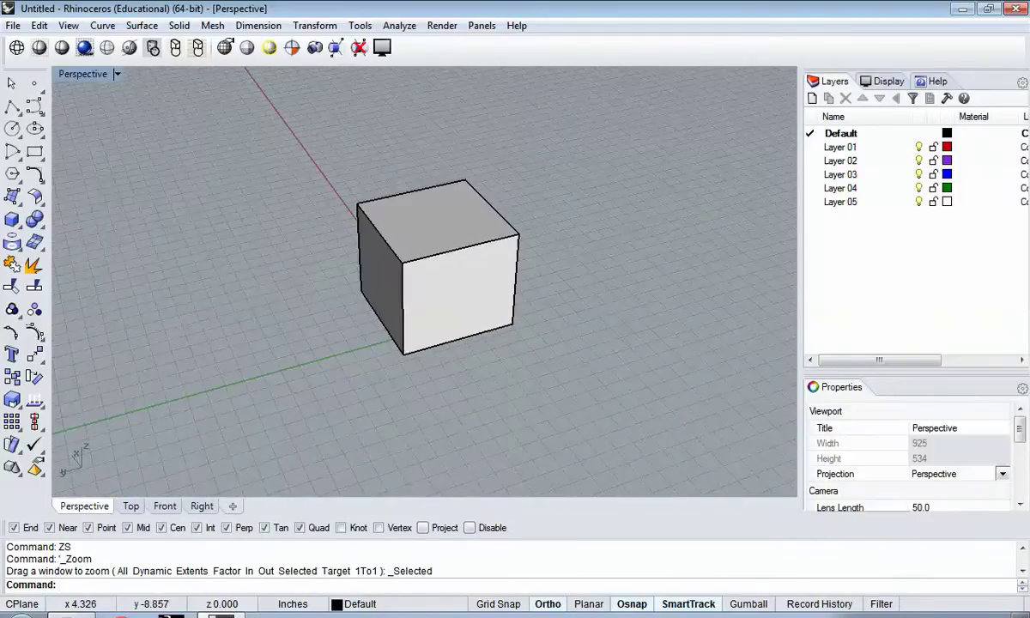
{"action": "type", "text": "Pl"}
{"action": "key", "text": "Return"}
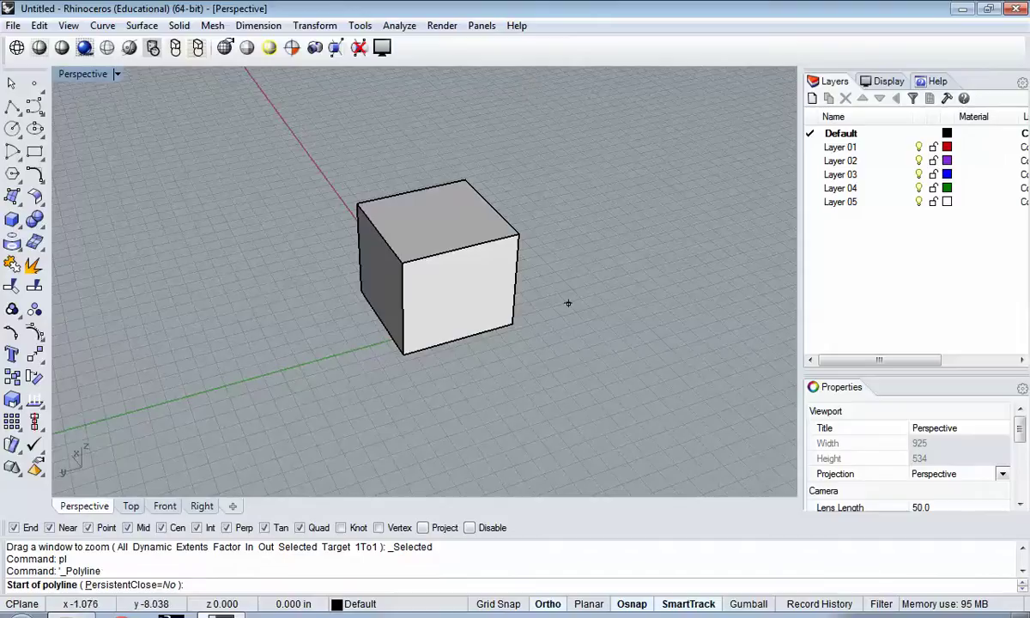
{"action": "left_click", "coordinate": [566, 318]}
{"action": "left_click", "coordinate": [580, 243]}
{"action": "left_click", "coordinate": [683, 208]}
{"action": "left_click", "coordinate": [712, 251]}
{"action": "left_click", "coordinate": [714, 341]}
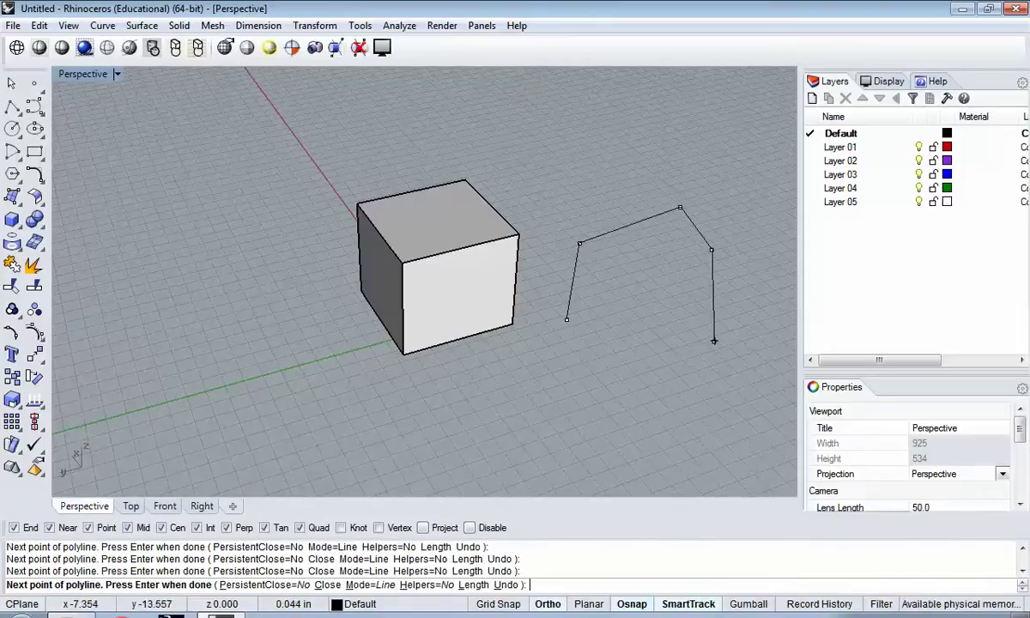
{"action": "key", "text": "Return"}
{"action": "right_click_drag", "start_coordinate": [601, 337], "coordinate": [573, 350]}
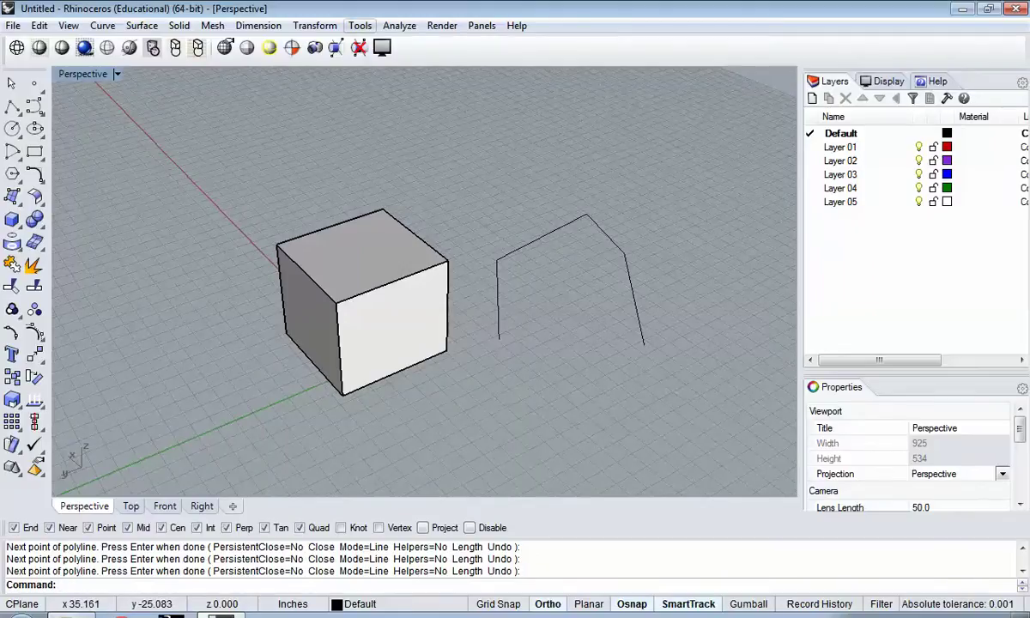
- Examine the list of command aliases and their macros in Rhino Options, leaving it without changes
{"action": "left_click", "coordinate": [352, 25]}
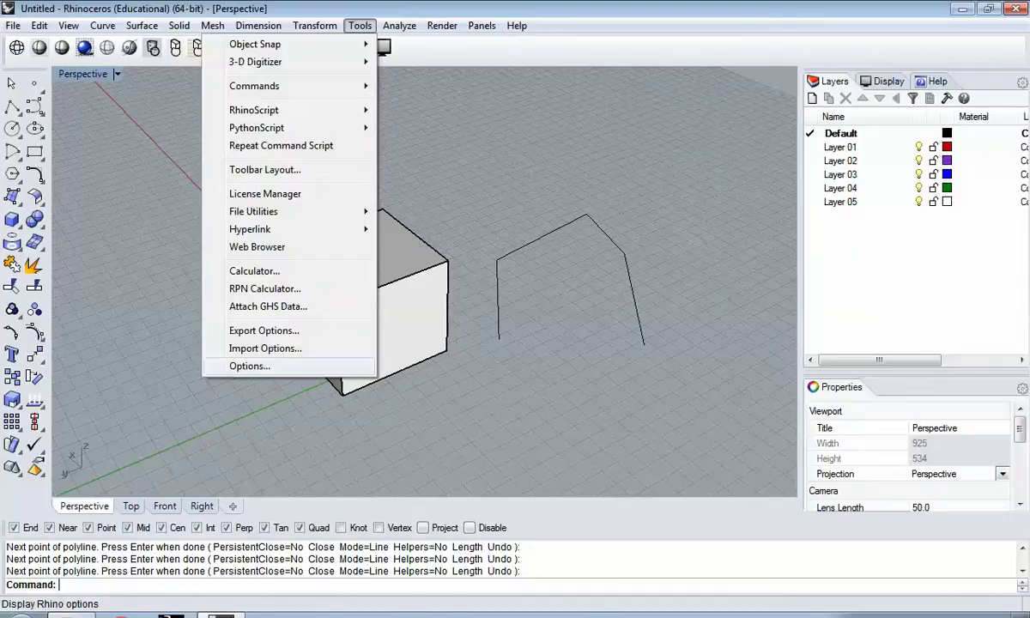
{"action": "left_click", "coordinate": [249, 365]}
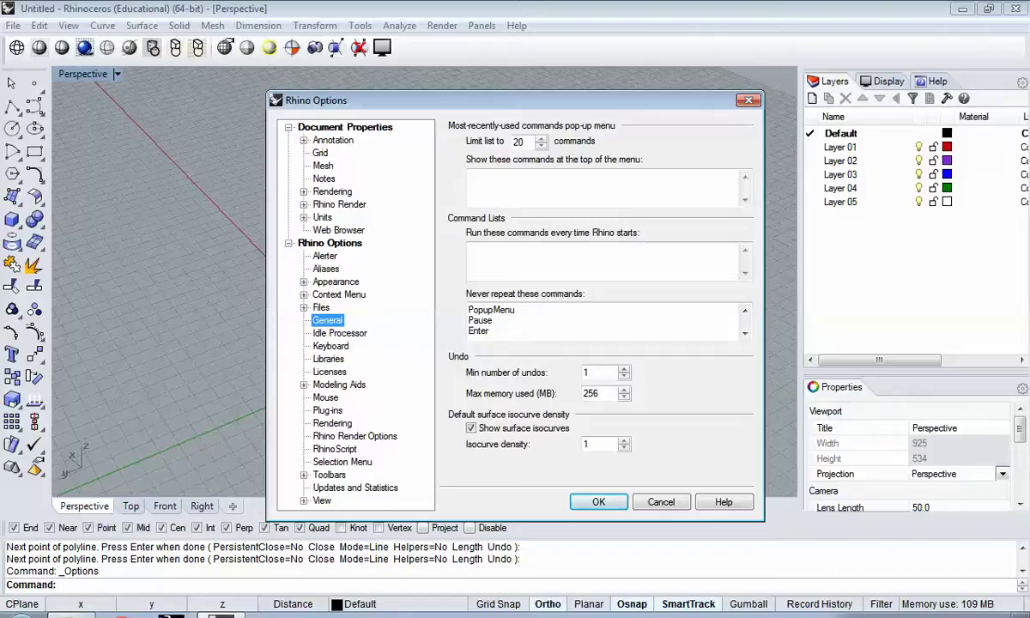
{"action": "left_click_drag", "start_coordinate": [514, 100], "coordinate": [494, 80]}
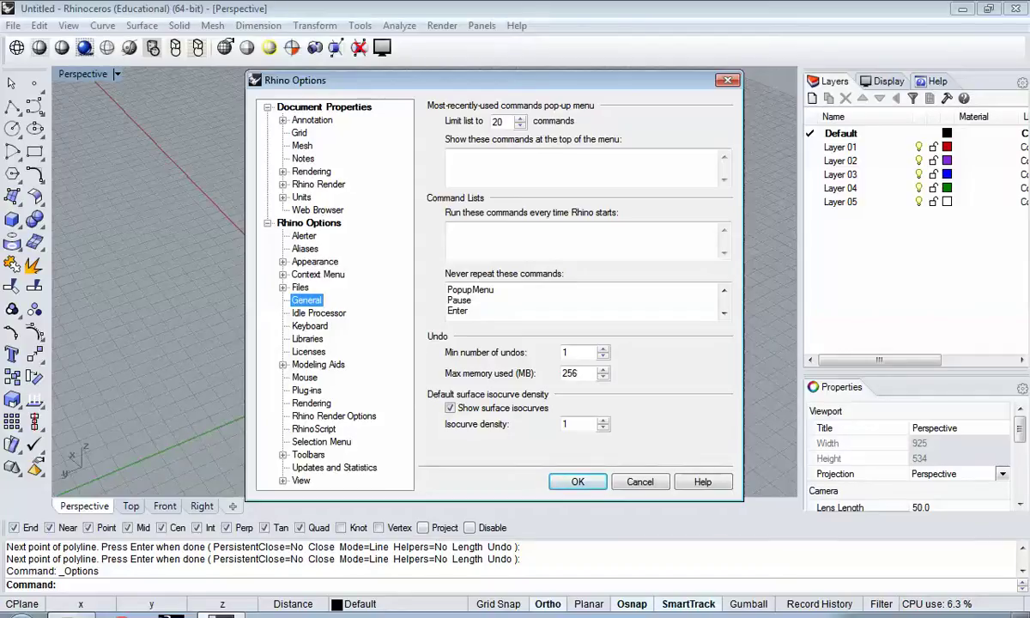
{"action": "left_click", "coordinate": [304, 249]}
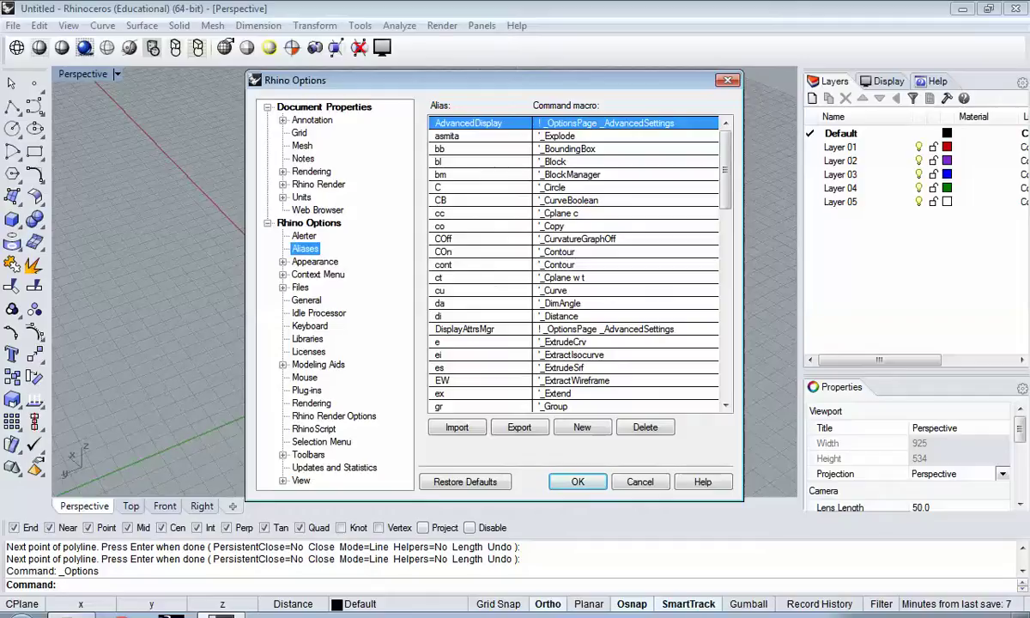
{"action": "scroll", "coordinate": [573, 263], "scroll_direction": "down", "scroll_amount": 10}
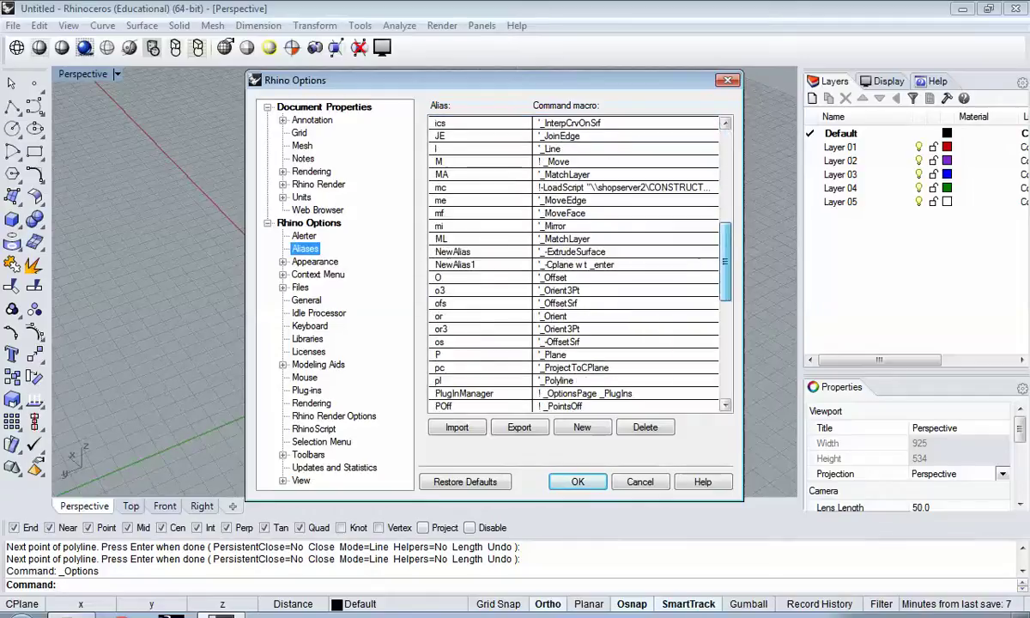
{"action": "left_click", "coordinate": [641, 483]}
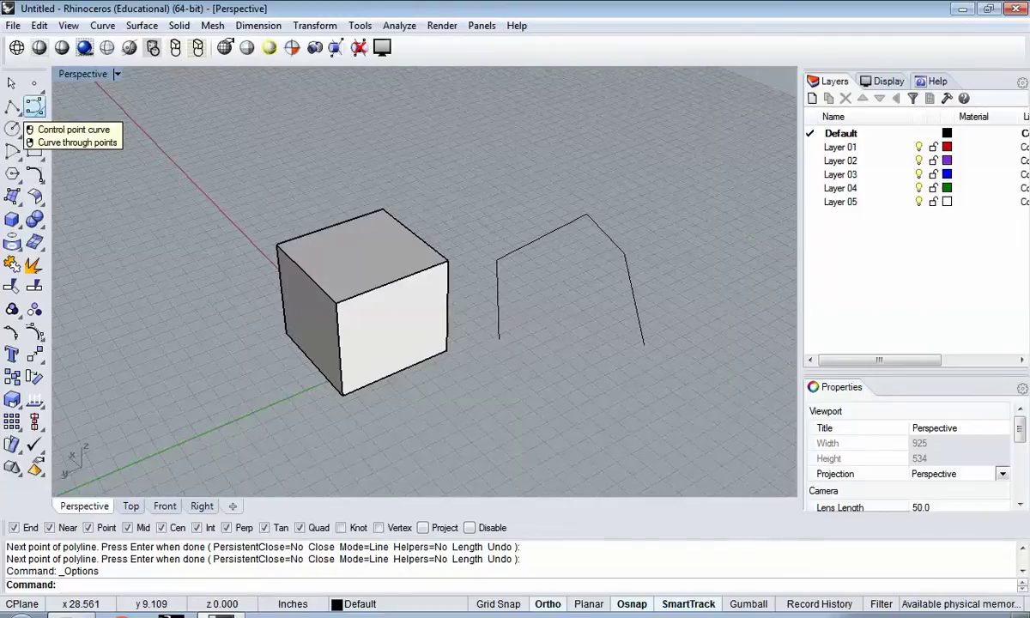
- Run and cancel the control point curve command, and copy its name _Curve from the command history
{"action": "left_click", "coordinate": [35, 105]}
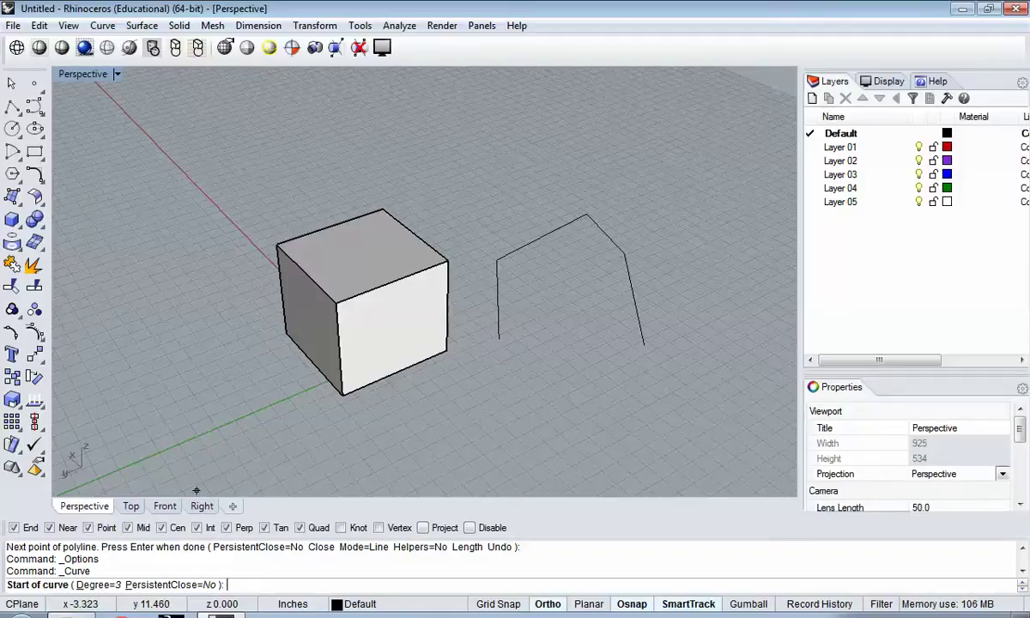
{"action": "key", "text": "Escape"}
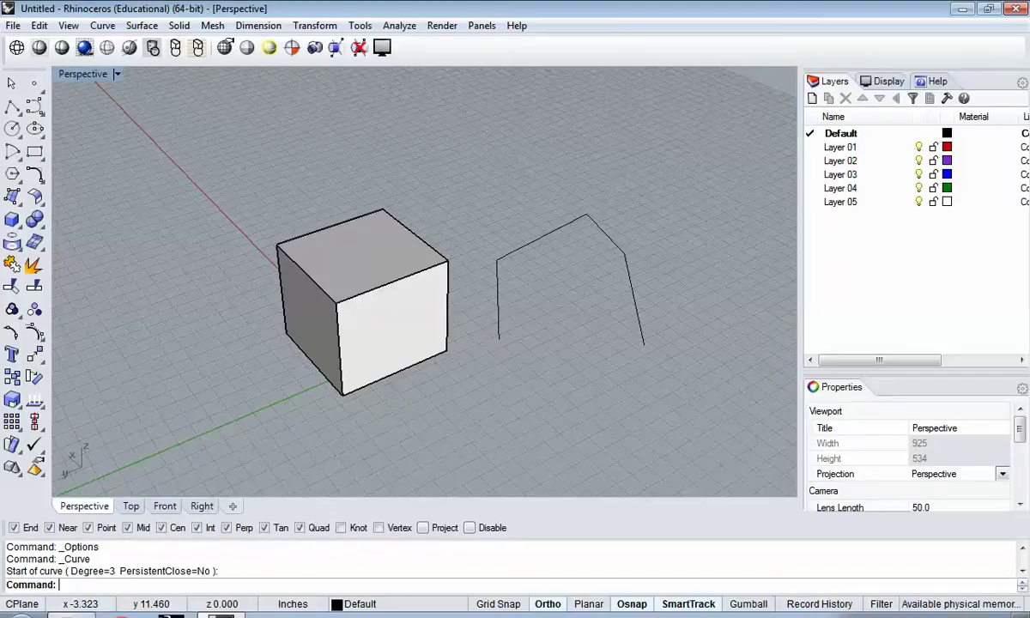
{"action": "left_click_drag", "start_coordinate": [78, 558], "coordinate": [64, 558]}
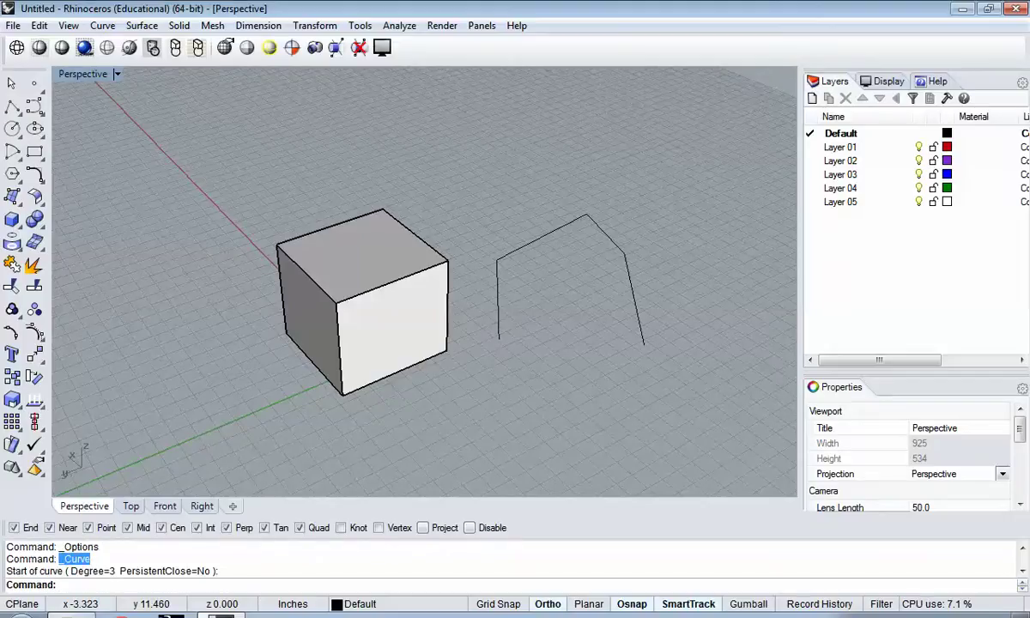
{"action": "right_click", "coordinate": [65, 559]}
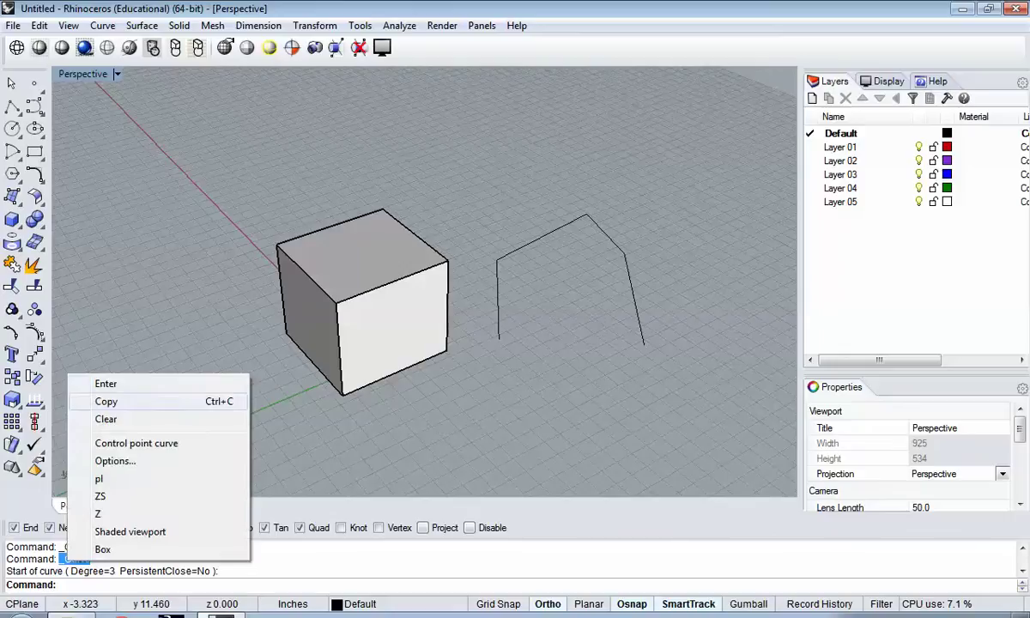
{"action": "left_click", "coordinate": [103, 404]}
- Add a new alias rr with the command macro '_Curve in Rhino Options and save it
{"action": "left_click", "coordinate": [360, 25]}
{"action": "left_click", "coordinate": [249, 365]}
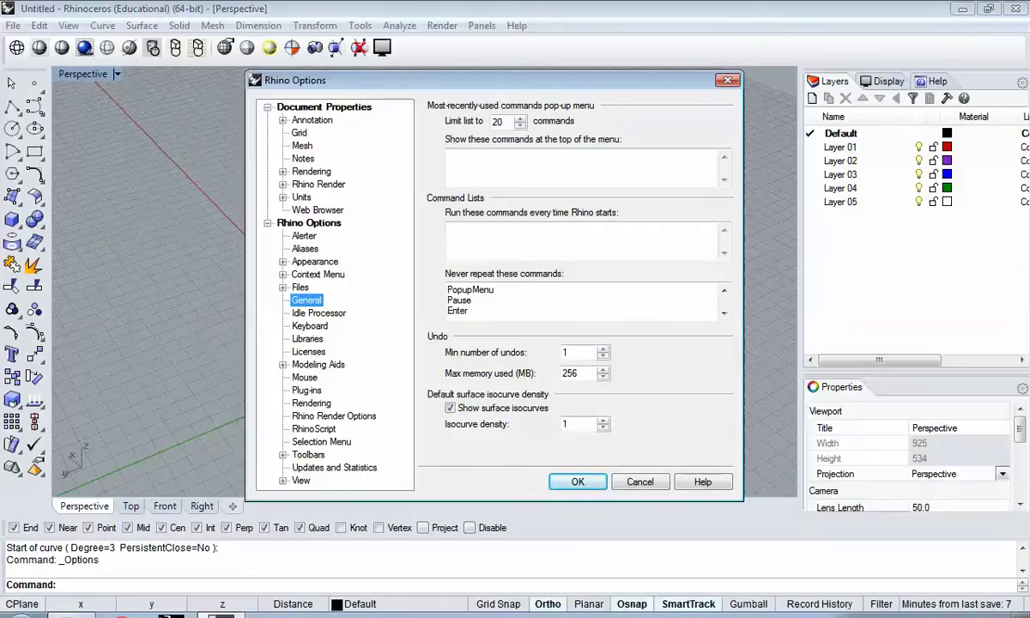
{"action": "left_click", "coordinate": [305, 249]}
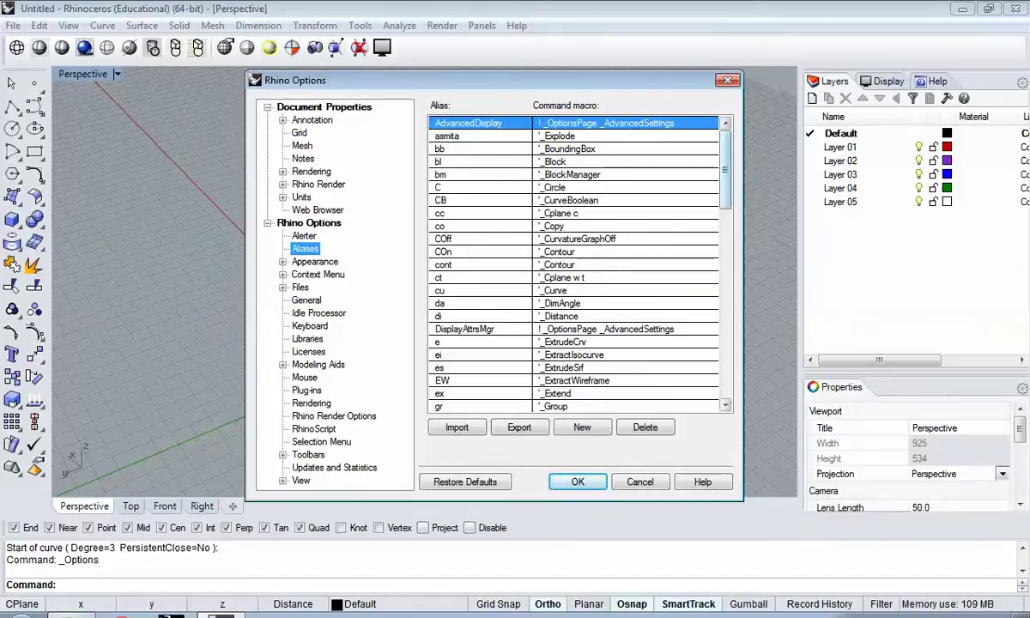
{"action": "scroll", "coordinate": [573, 264], "scroll_direction": "down", "scroll_amount": 19}
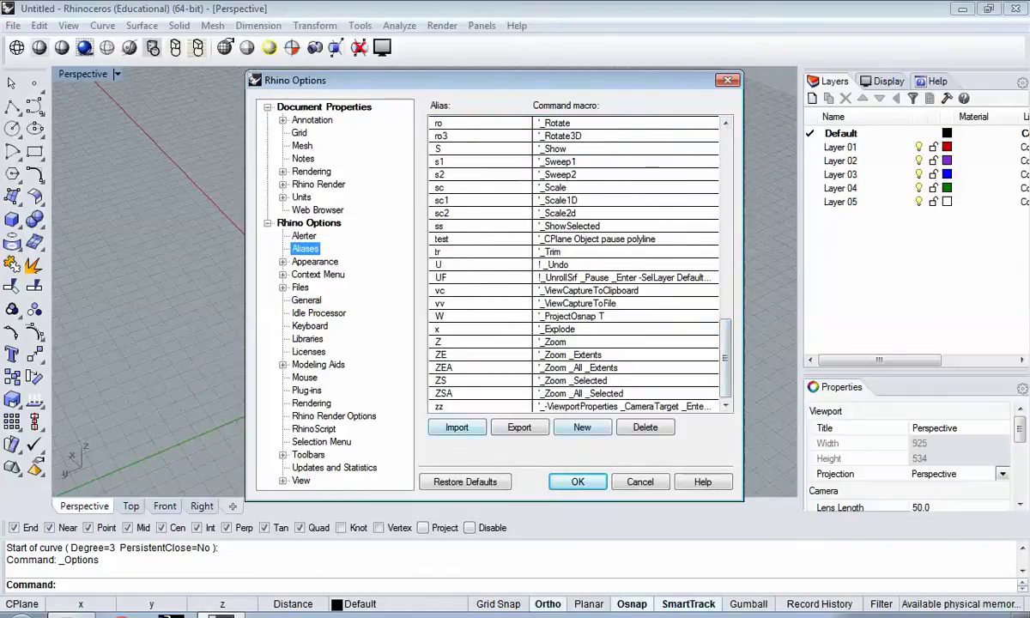
{"action": "left_click", "coordinate": [582, 426]}
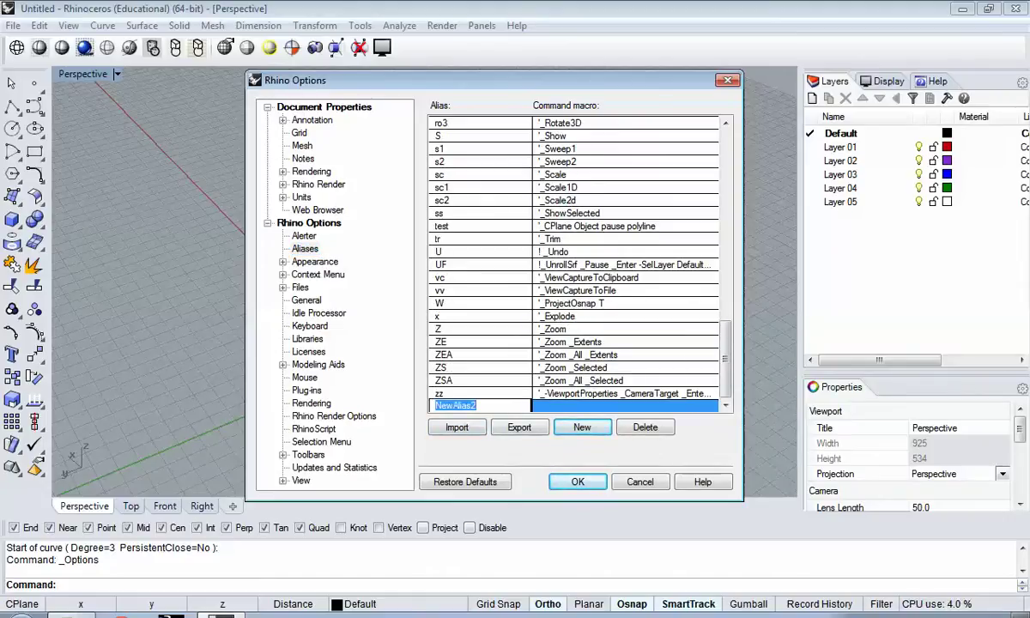
{"action": "type", "text": "rr"}
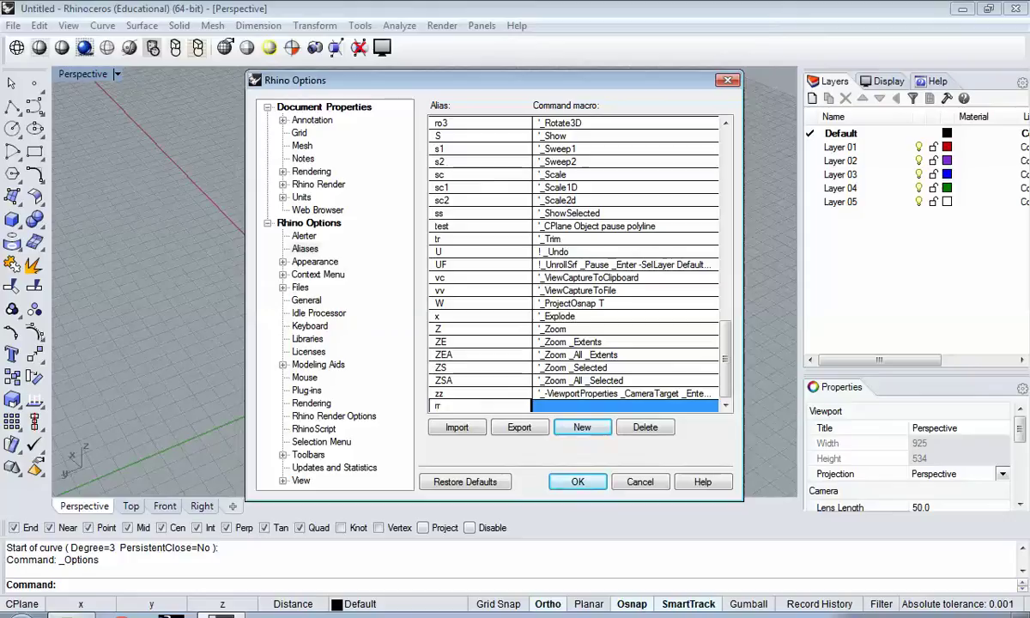
{"action": "key", "text": "Tab"}
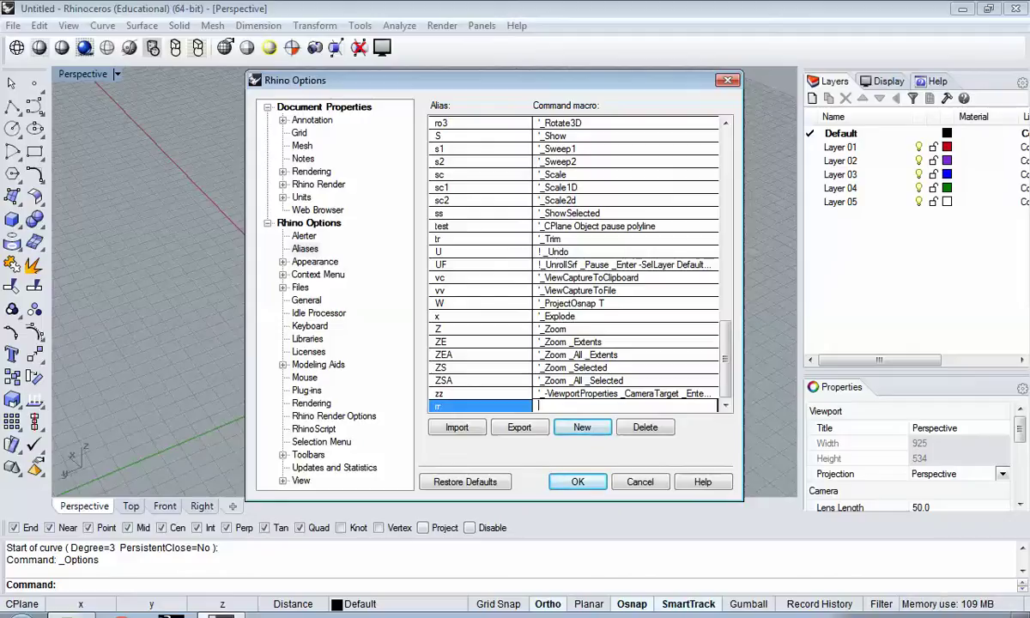
{"action": "type", "text": "'_Curve"}
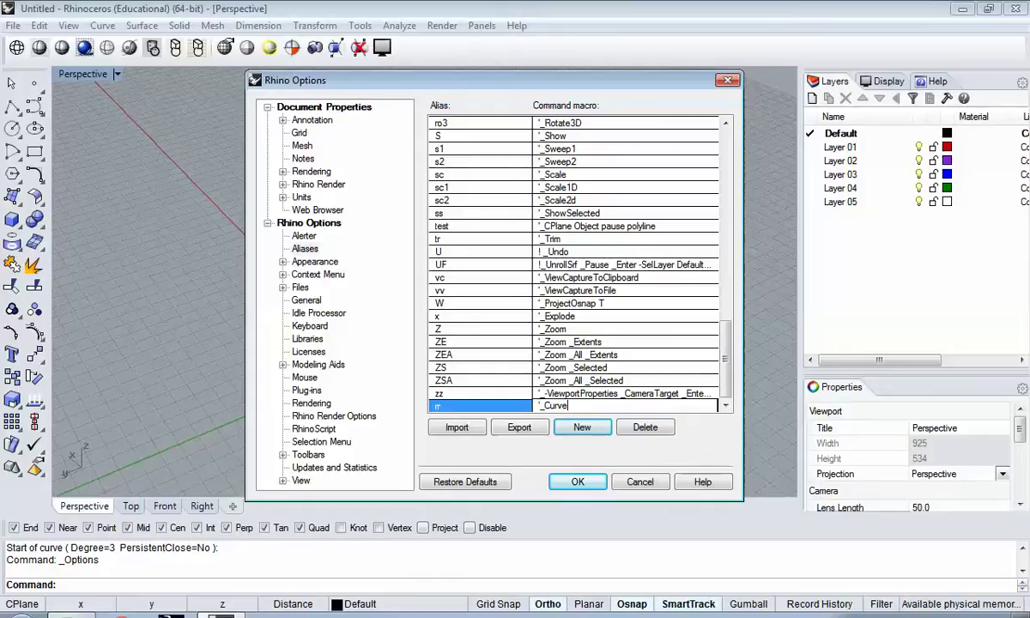
{"action": "left_click", "coordinate": [577, 482]}
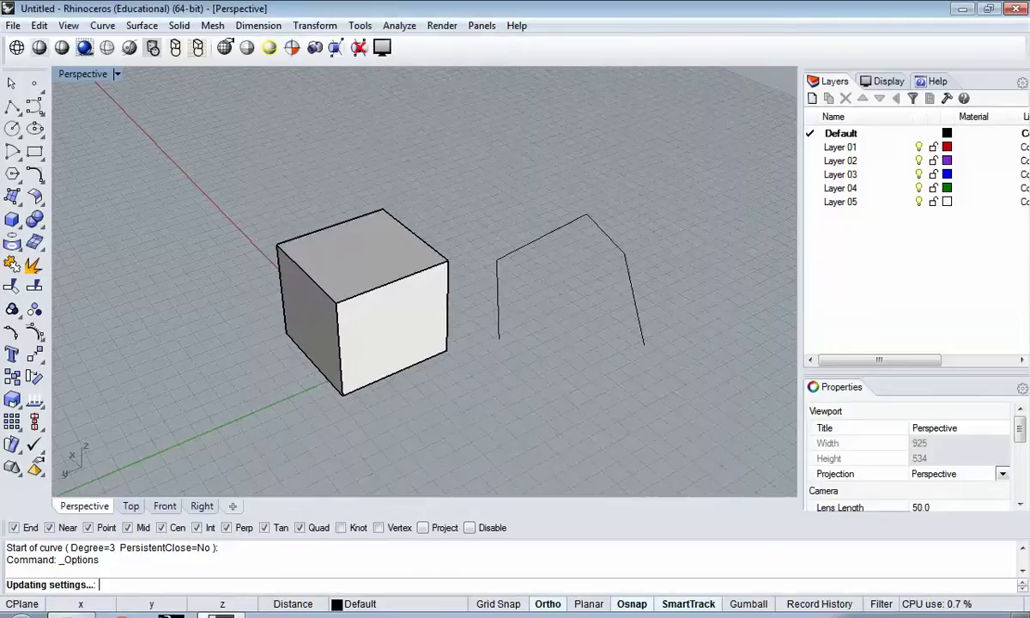
- Draw an open S-shaped curve with seven control points in front of the polyline using the rr alias
{"action": "type", "text": "rr"}
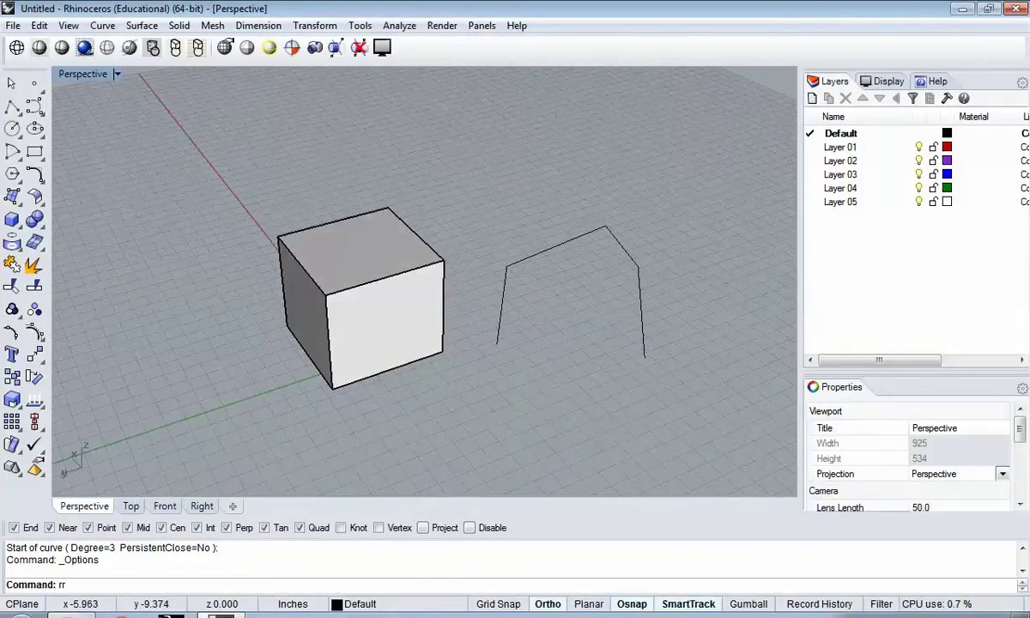
{"action": "key", "text": "Return"}
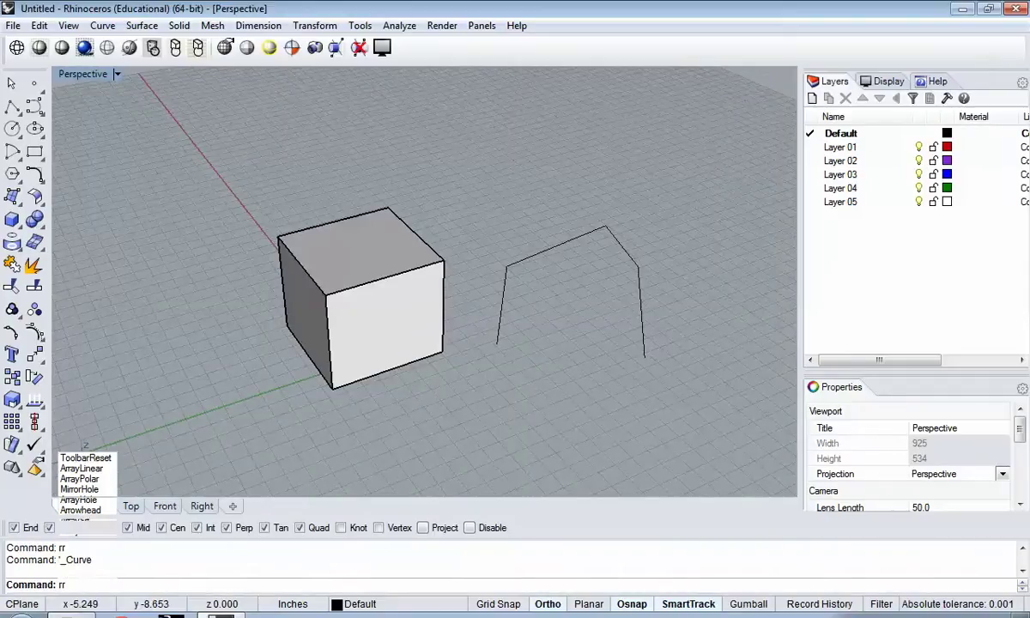
{"action": "left_click", "coordinate": [538, 389]}
{"action": "left_click", "coordinate": [546, 335]}
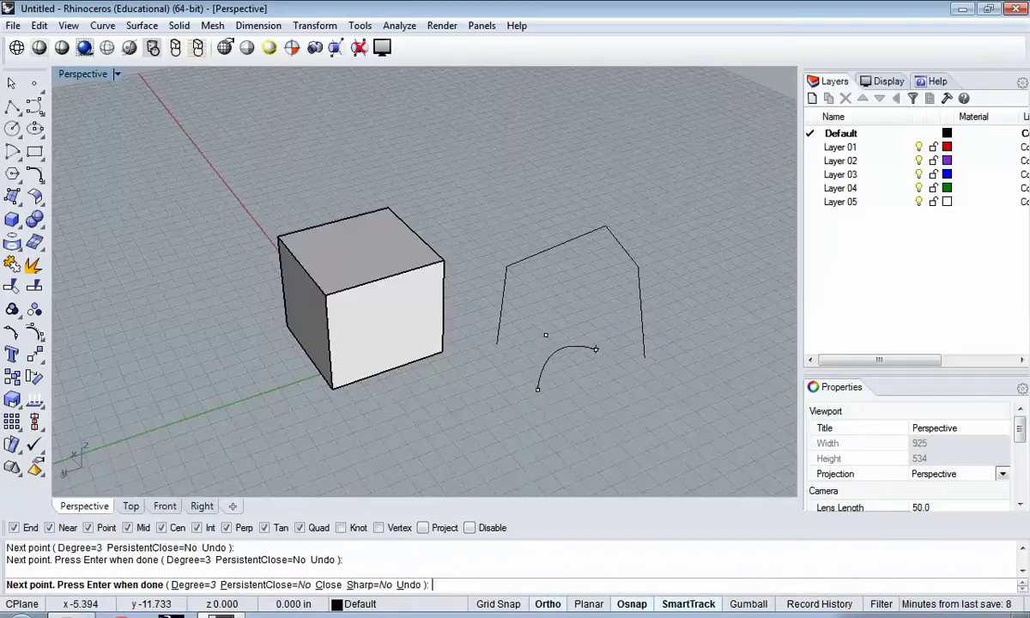
{"action": "left_click", "coordinate": [596, 351]}
{"action": "left_click", "coordinate": [638, 389]}
{"action": "left_click", "coordinate": [720, 366]}
{"action": "left_click", "coordinate": [717, 292]}
{"action": "left_click", "coordinate": [695, 268]}
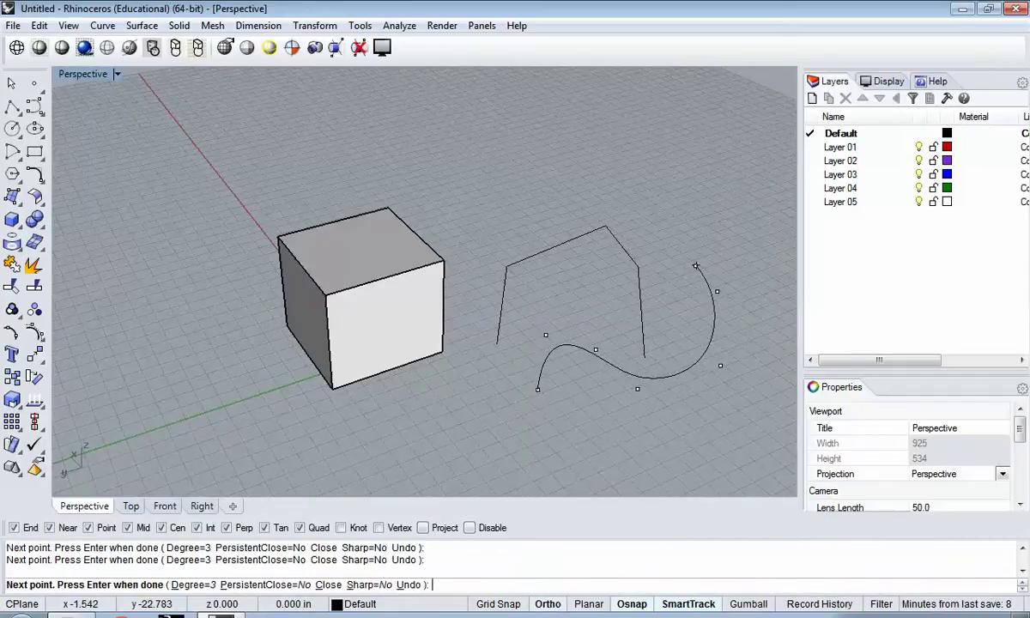
{"action": "key", "text": "Return"}
- Draw an open six-point polyline on the ground plane behind the first polyline using the pl alias
{"action": "right_click_drag", "start_coordinate": [697, 268], "coordinate": [670, 249]}
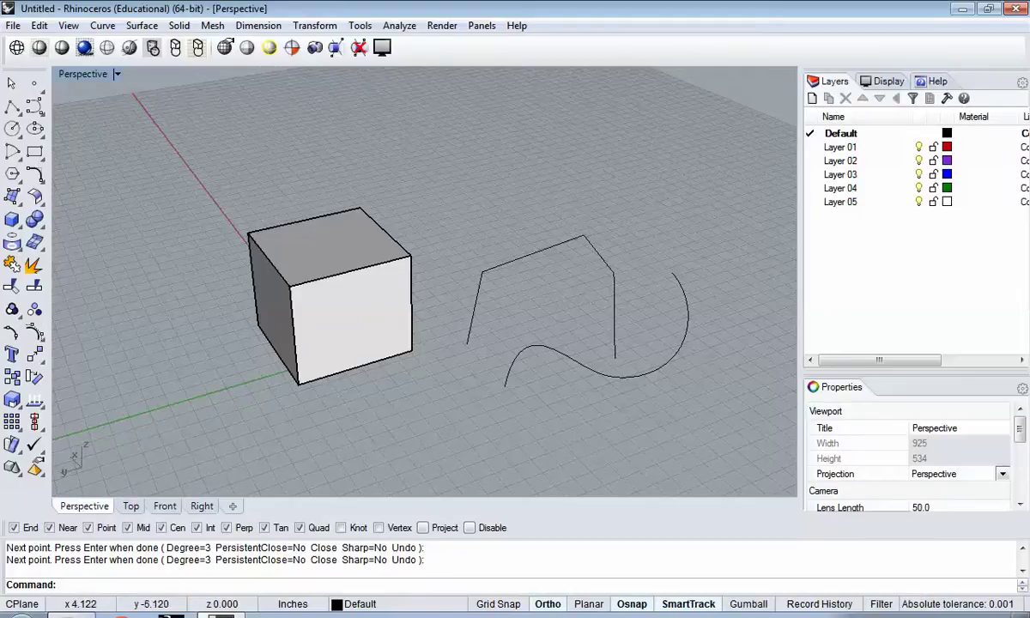
{"action": "right_click_drag", "start_coordinate": [391, 283], "coordinate": [225, 218], "text": "shift"}
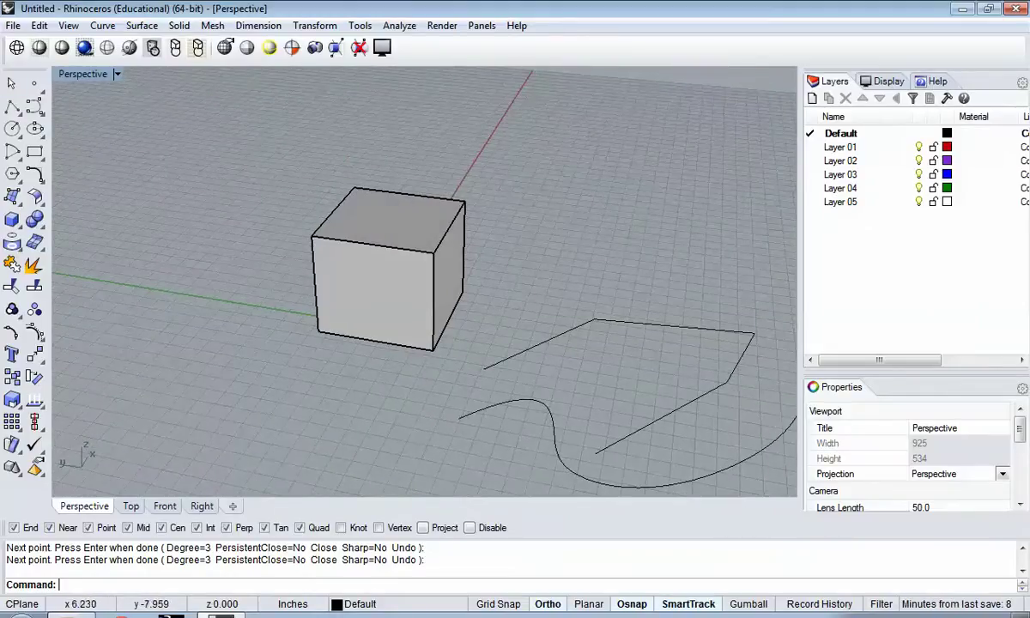
{"action": "right_click_drag", "start_coordinate": [489, 299], "coordinate": [413, 266], "text": "shift"}
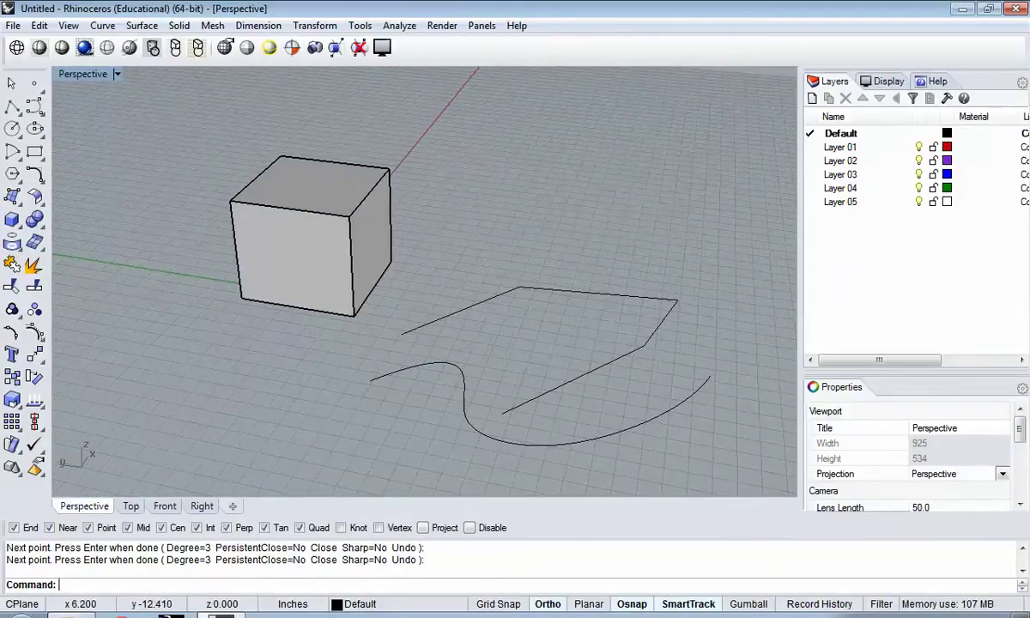
{"action": "type", "text": "pl"}
{"action": "key", "text": "Return"}
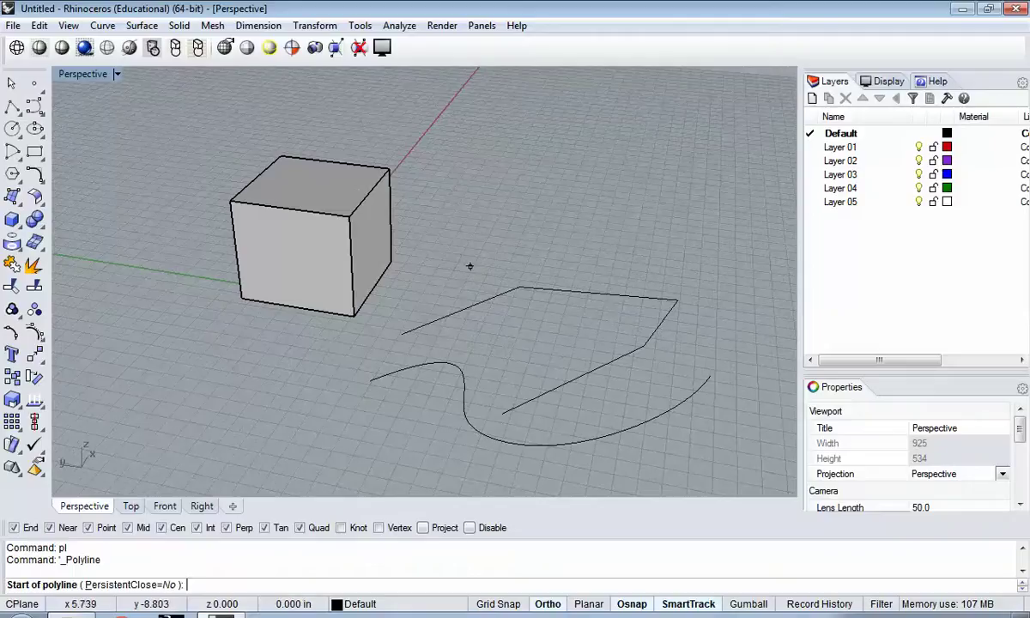
{"action": "left_click", "coordinate": [467, 264]}
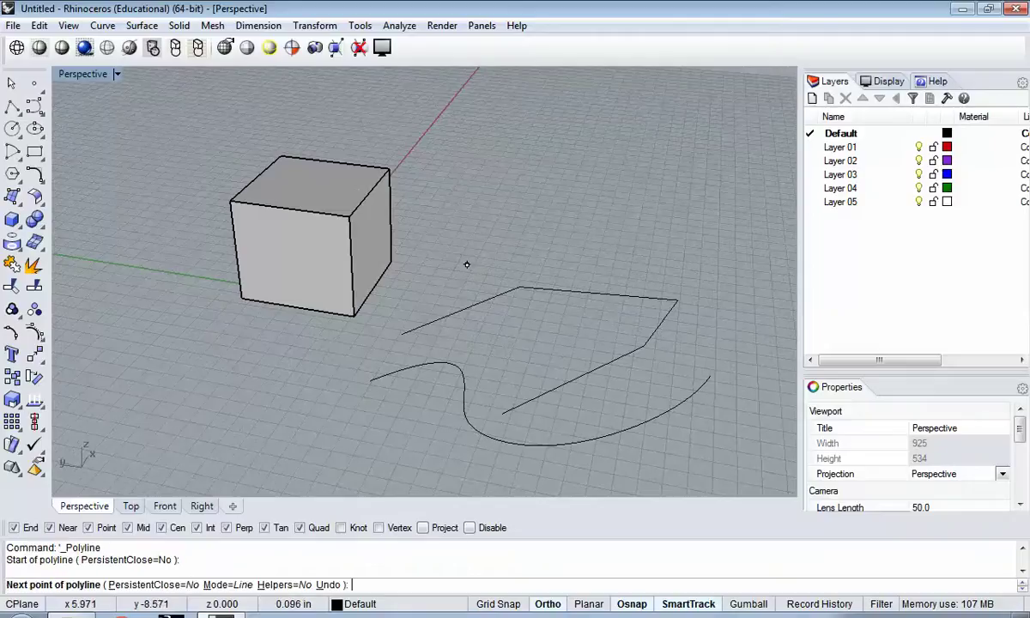
{"action": "left_click", "coordinate": [540, 191]}
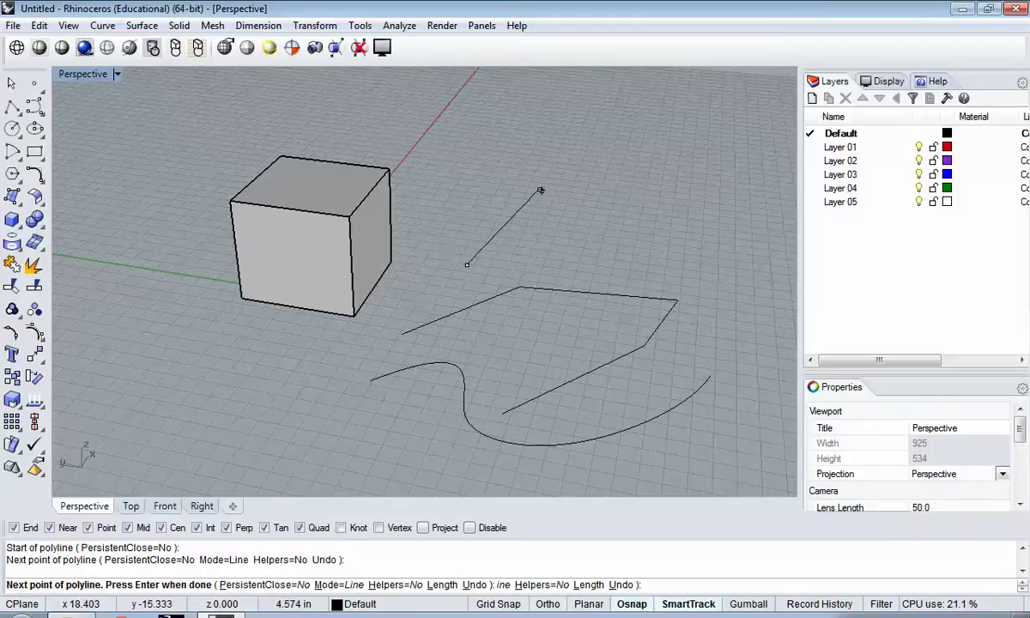
{"action": "left_click", "coordinate": [617, 193]}
{"action": "left_click", "coordinate": [646, 213]}
{"action": "left_click", "coordinate": [655, 243]}
{"action": "left_click", "coordinate": [683, 248]}
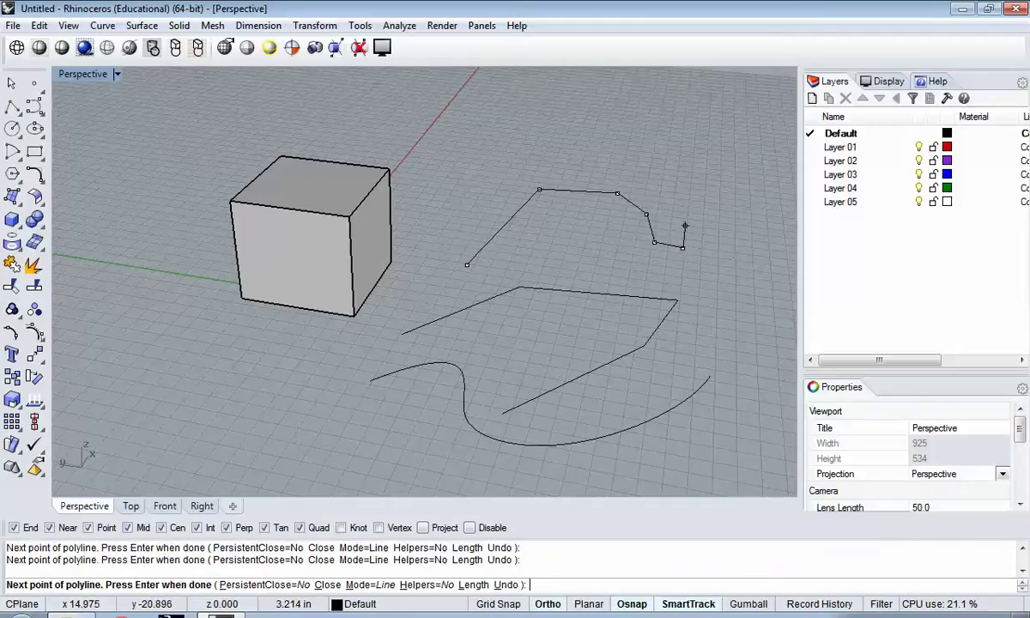
{"action": "key", "text": "Return"}
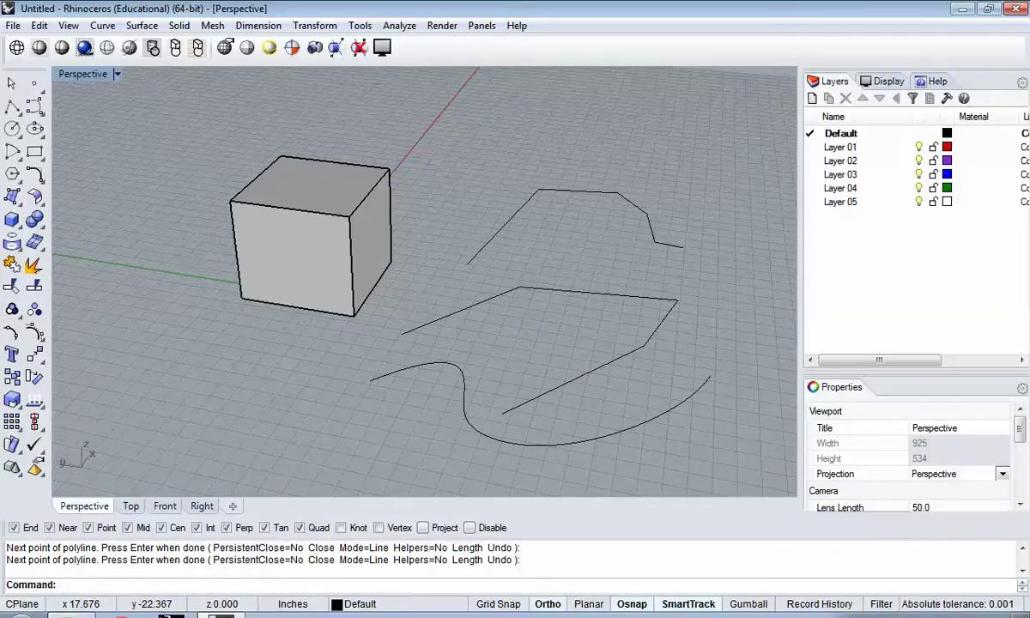
- Draw a straight single-segment polyline about 14.5 in long behind the existing polylines using the pl alias
{"action": "type", "text": "pl"}
{"action": "key", "text": "Return"}
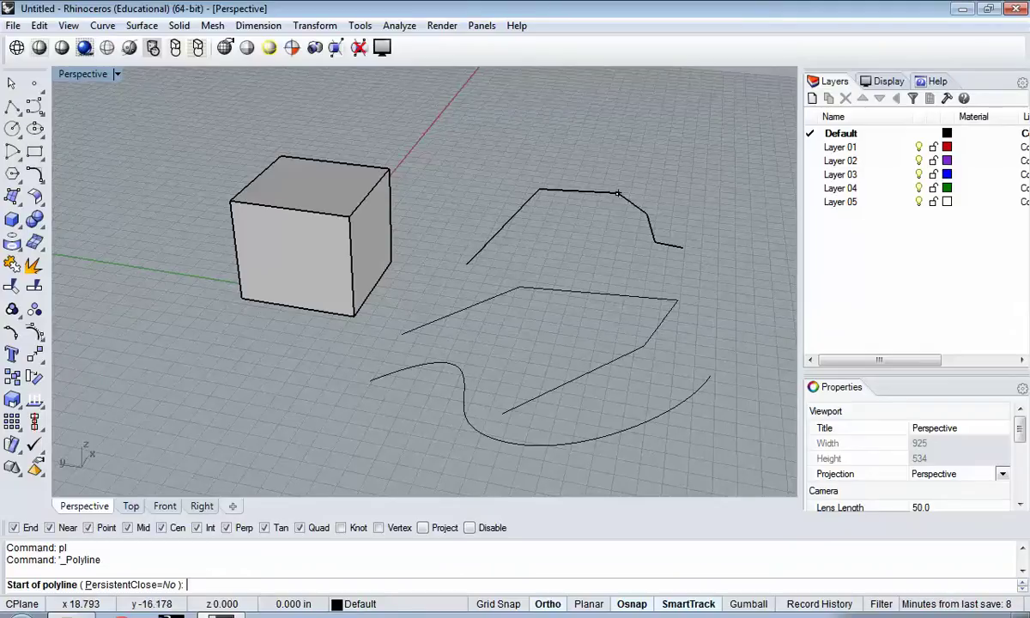
{"action": "left_click", "coordinate": [479, 158]}
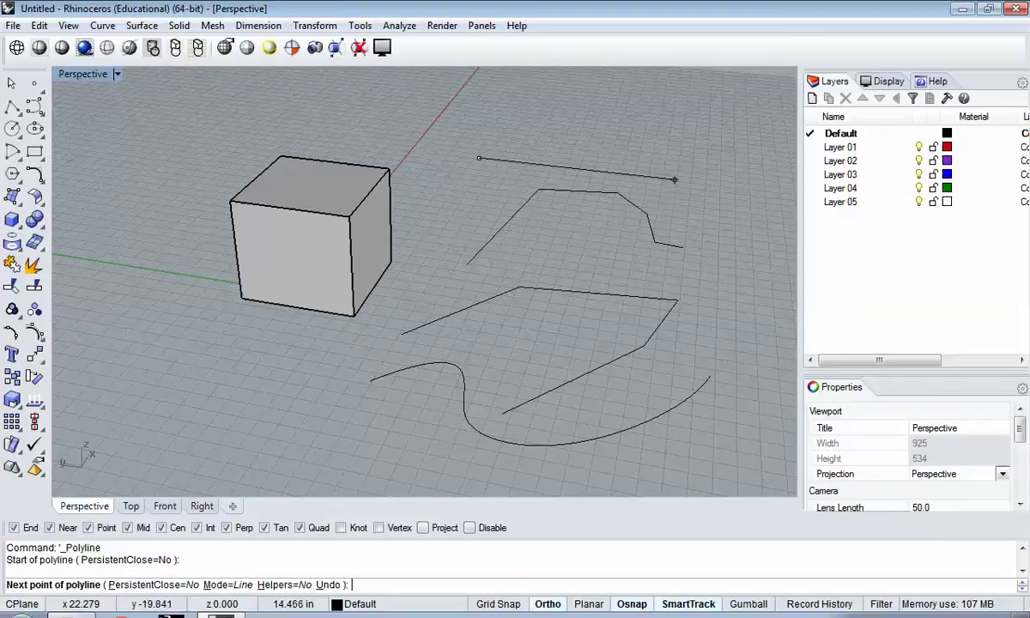
{"action": "left_click", "coordinate": [674, 180]}
{"action": "key", "text": "Return"}
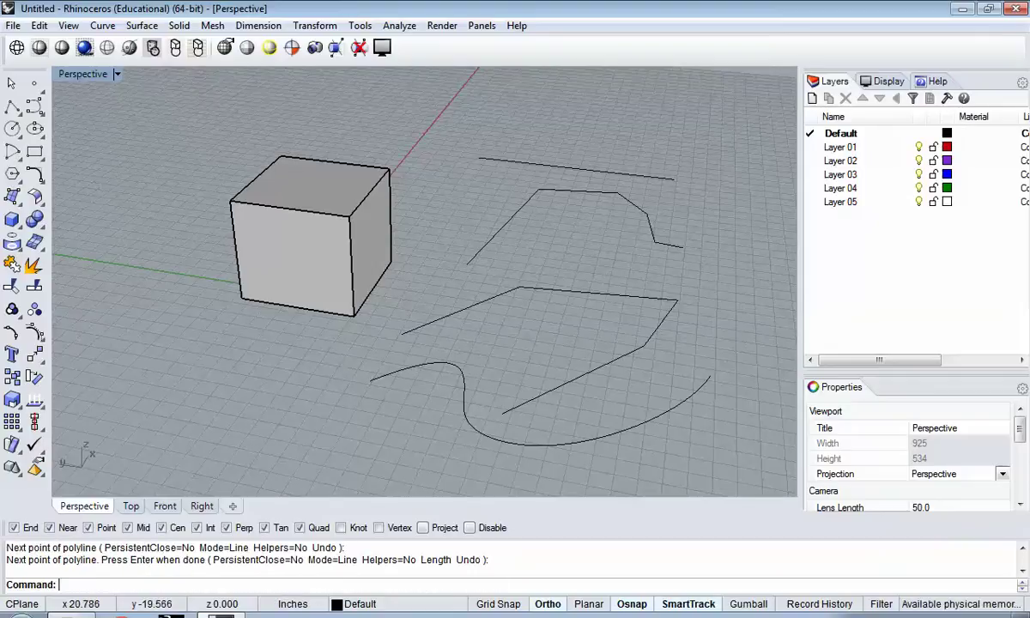
- Draw an open four-point polyline bending outward beside the existing polylines, on the side away from the box, using the pl alias
{"action": "type", "text": "pl"}
{"action": "key", "text": "Return"}
{"action": "left_click", "coordinate": [704, 203]}
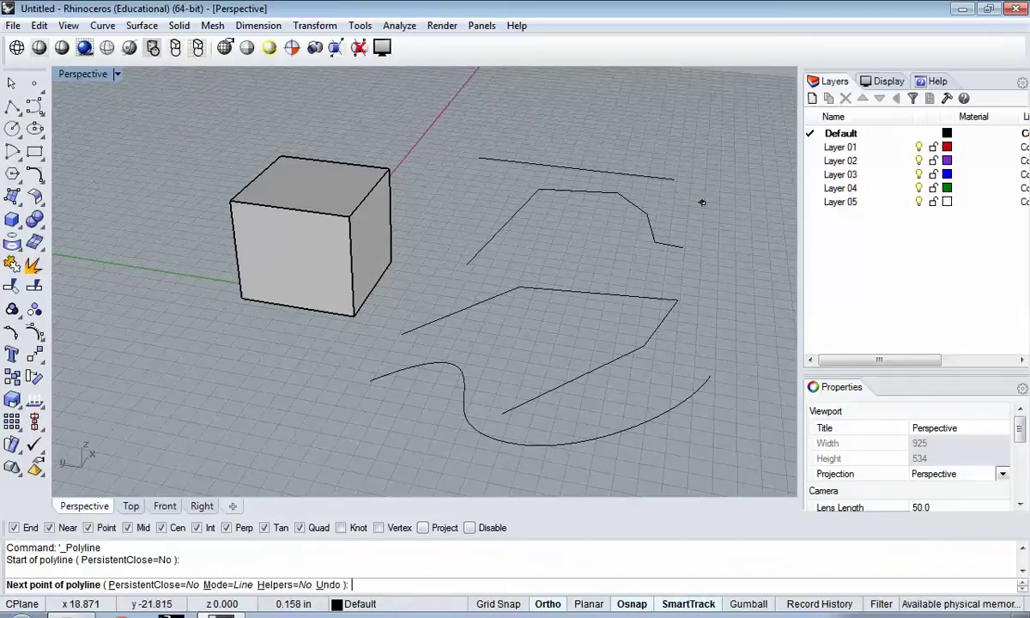
{"action": "left_click", "coordinate": [750, 264]}
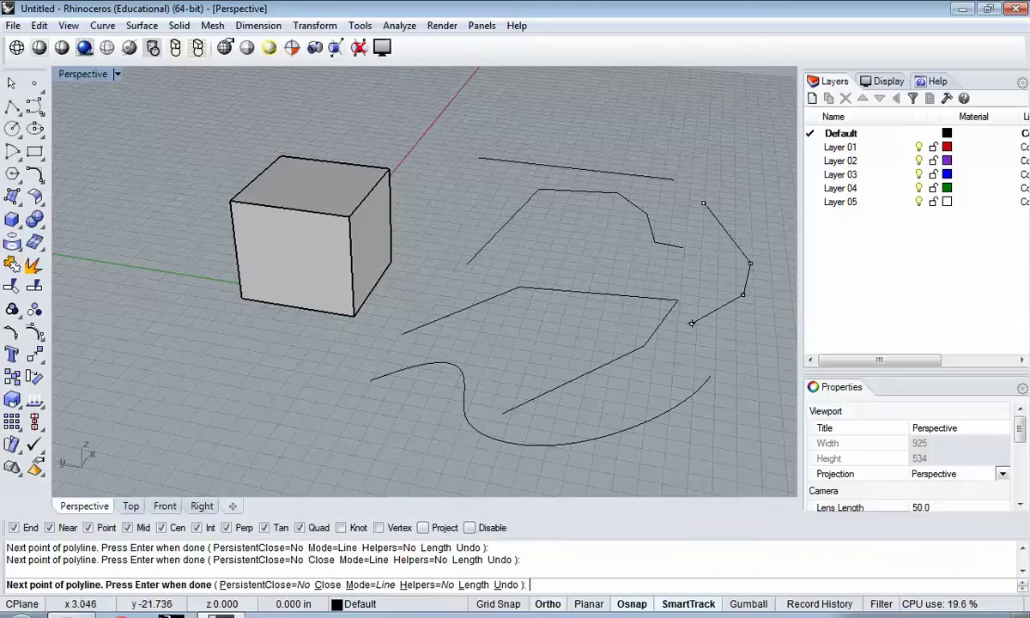
{"action": "left_click", "coordinate": [692, 323]}
{"action": "key", "text": "Return"}
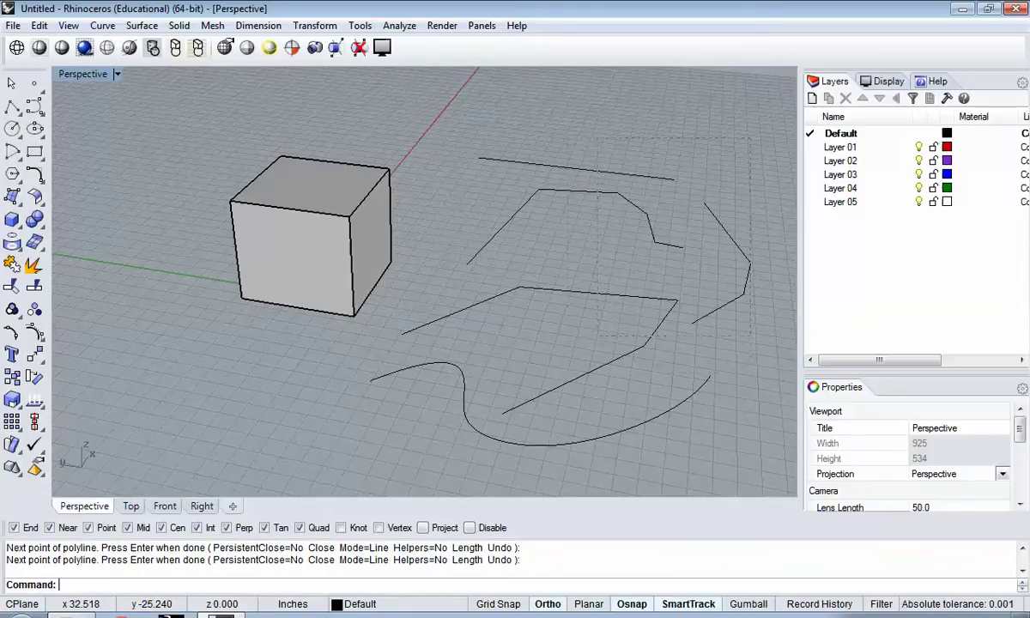
- Delete all the polylines and the curve, keeping only the box
{"action": "left_click_drag", "start_coordinate": [751, 445], "coordinate": [750, 446]}
{"action": "key", "text": "Delete"}
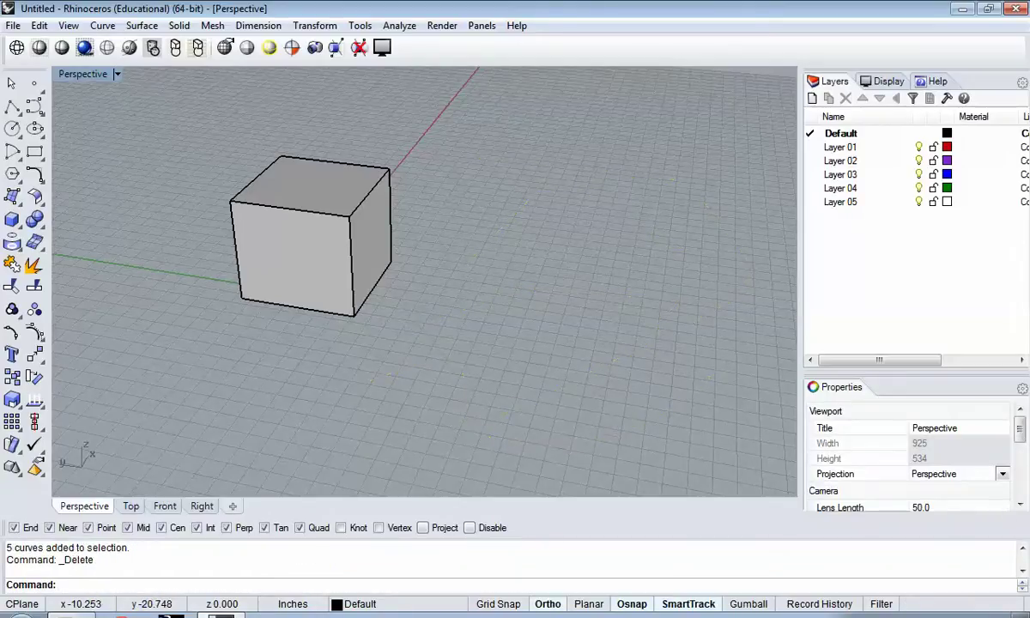
{"action": "left_click", "coordinate": [865, 616]}
{"action": "left_click", "coordinate": [890, 556]}
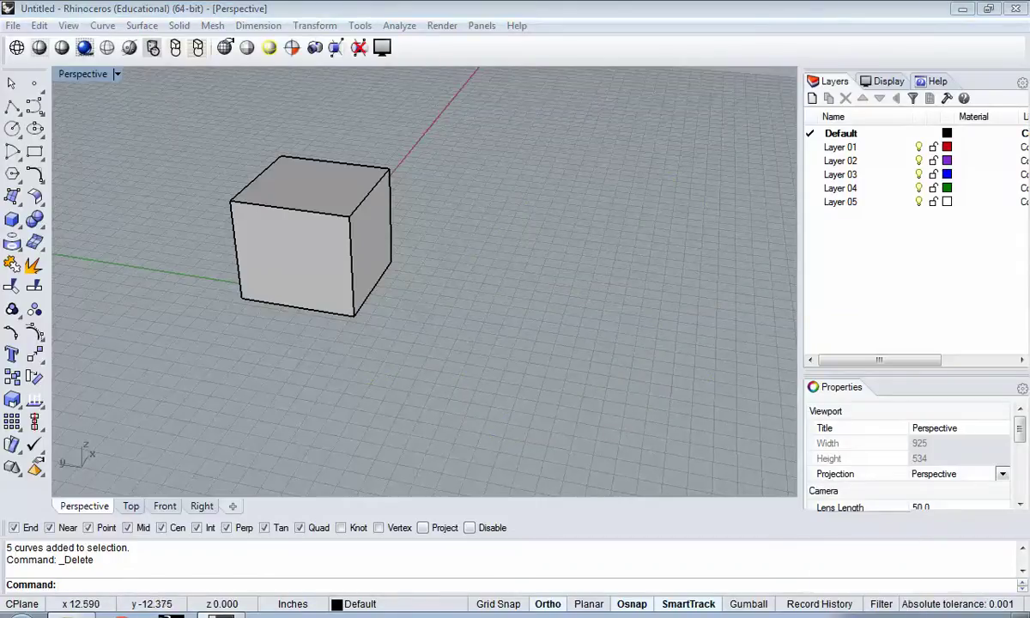
- Delete the box, undo the deletion, and deselect the box
{"action": "right_click_drag", "start_coordinate": [515, 249], "coordinate": [591, 309], "text": "shift"}
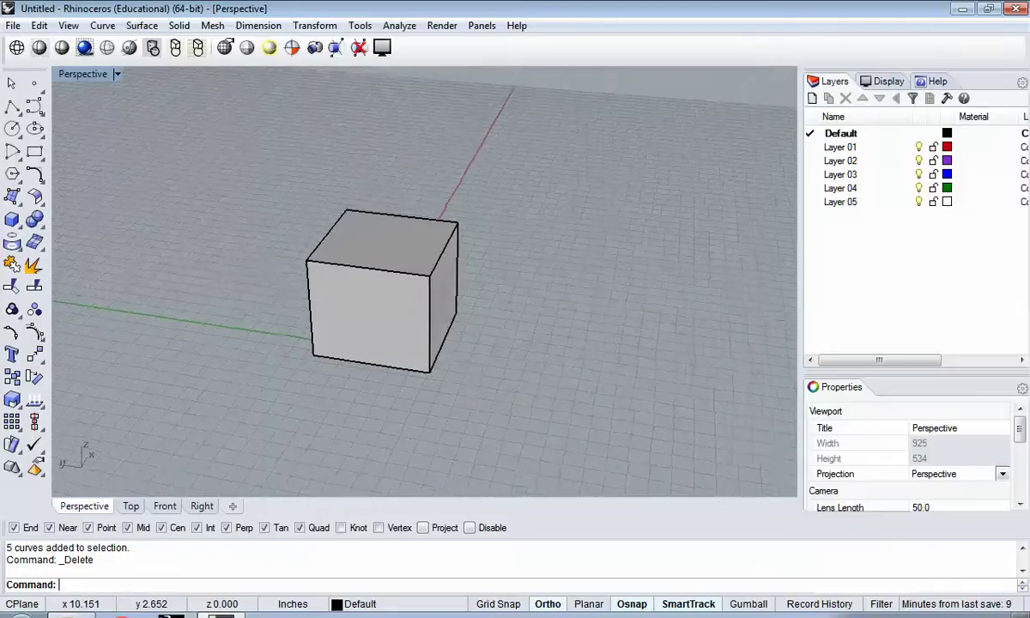
{"action": "right_click_drag", "start_coordinate": [365, 288], "coordinate": [540, 277]}
{"action": "left_click", "coordinate": [421, 296]}
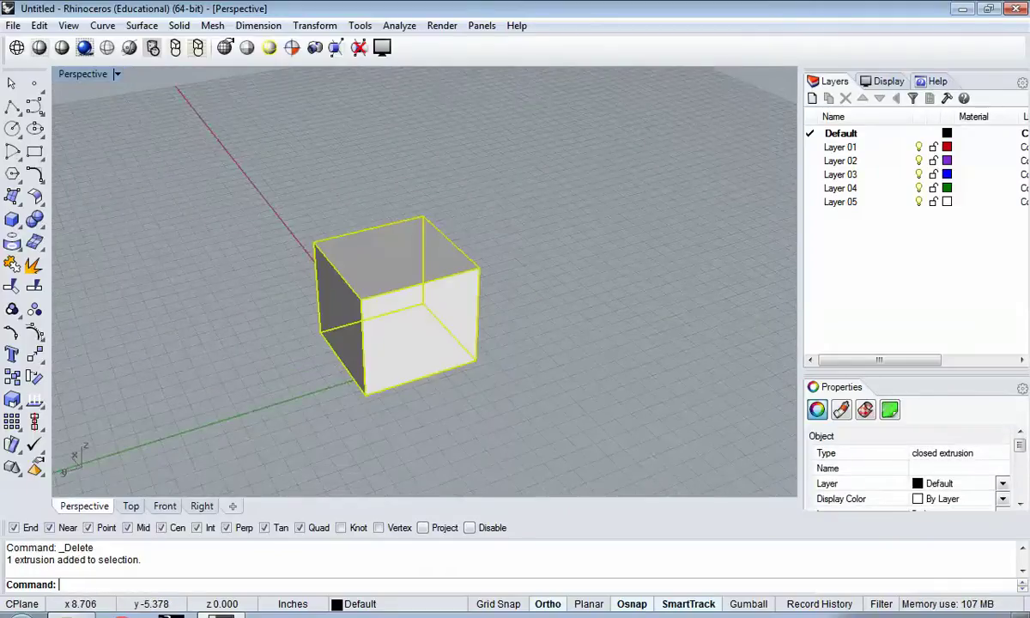
{"action": "key", "text": "Delete"}
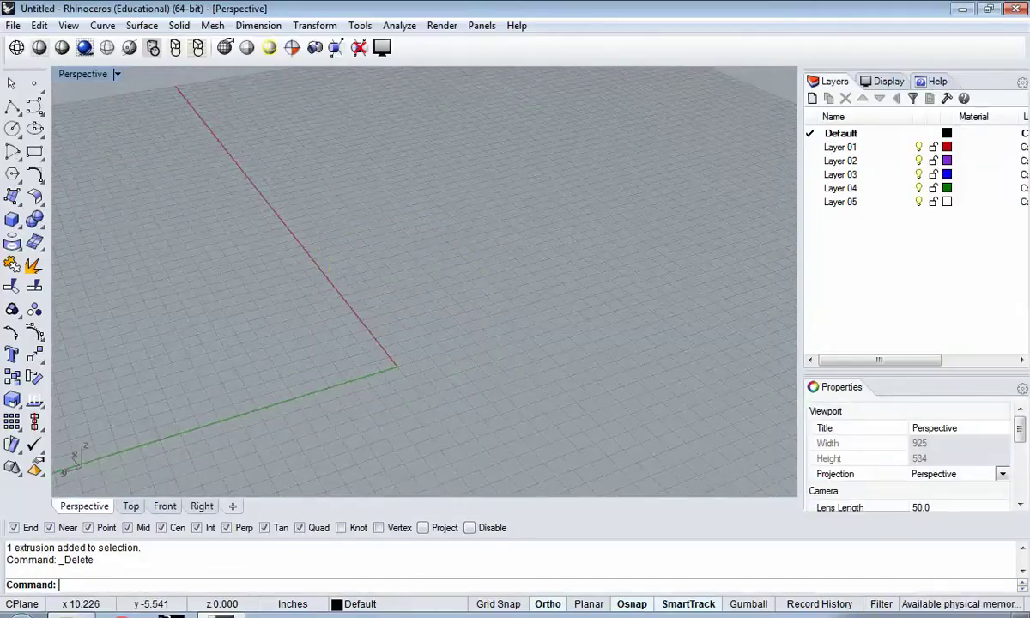
{"action": "key", "text": "ctrl+z"}
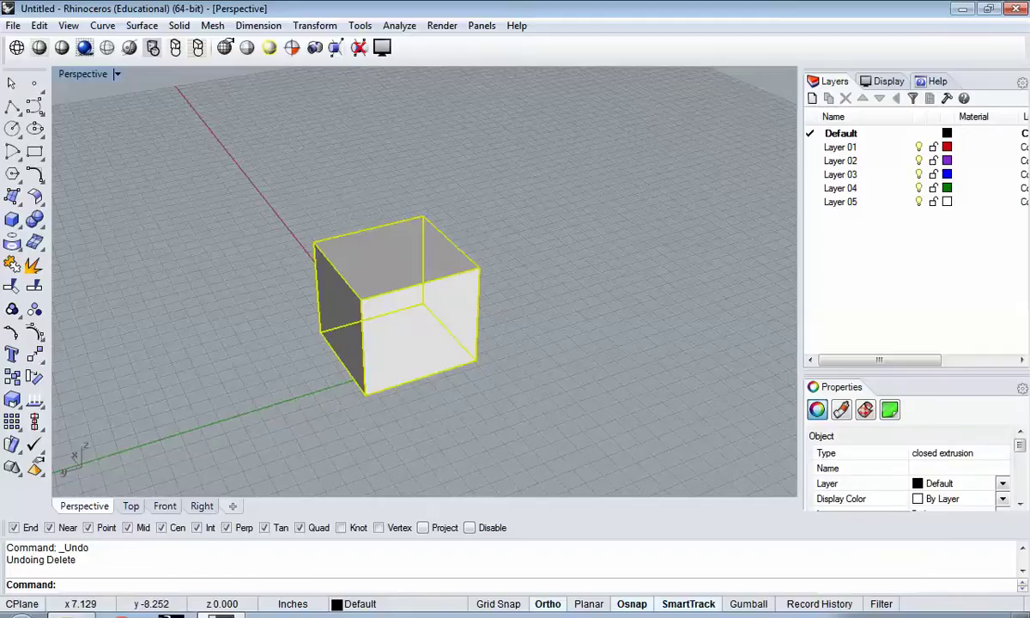
{"action": "left_click", "coordinate": [502, 339]}
{"action": "right_click_drag", "start_coordinate": [499, 345], "coordinate": [429, 326]}
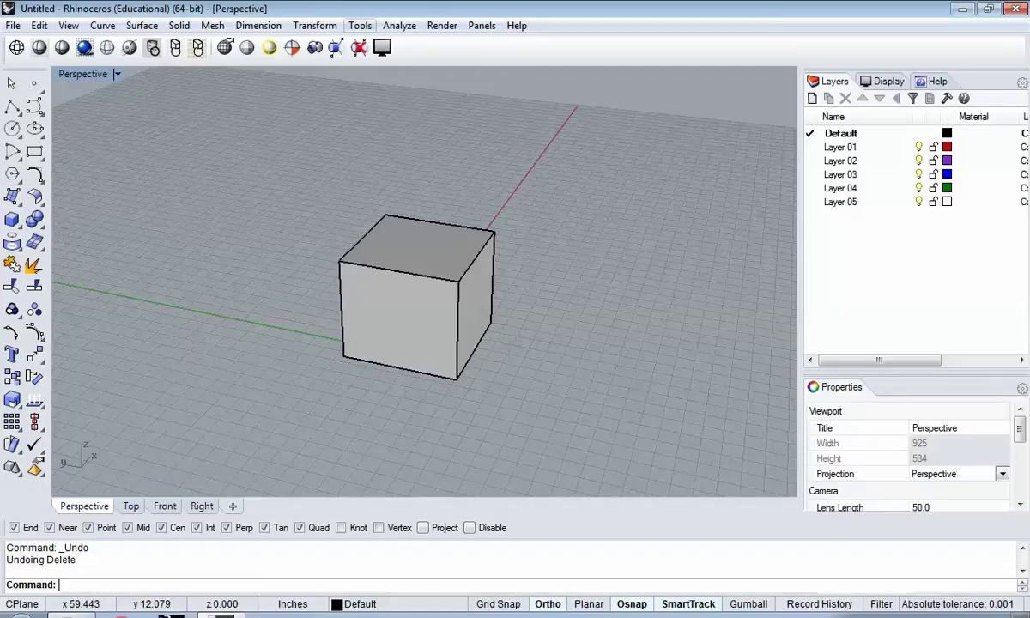
- Review the full list of aliases and command macros in Rhino Options and close it without saving changes
{"action": "left_click", "coordinate": [360, 24]}
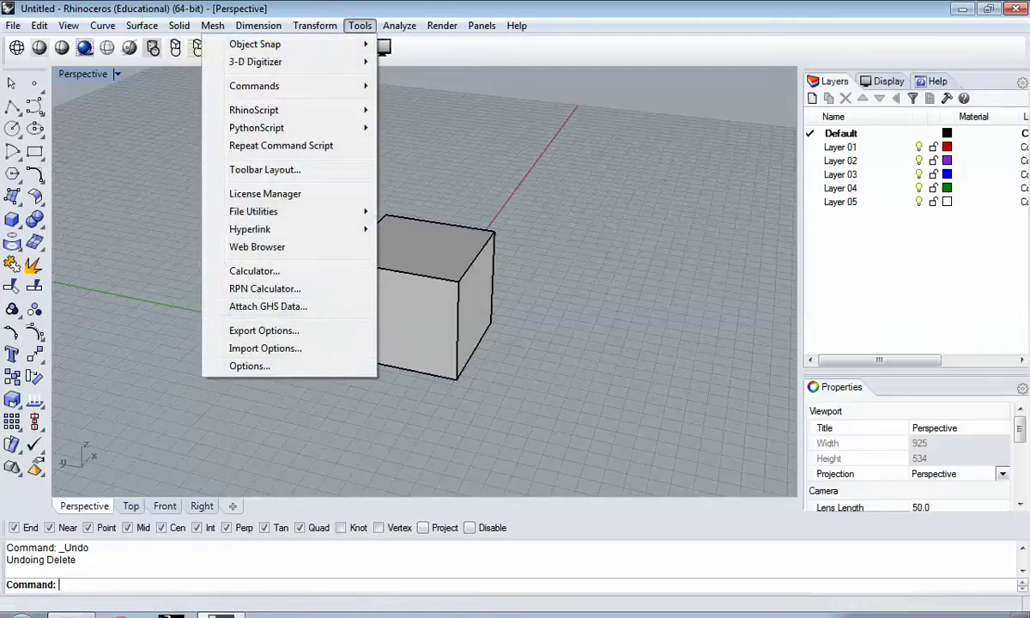
{"action": "left_click", "coordinate": [249, 365]}
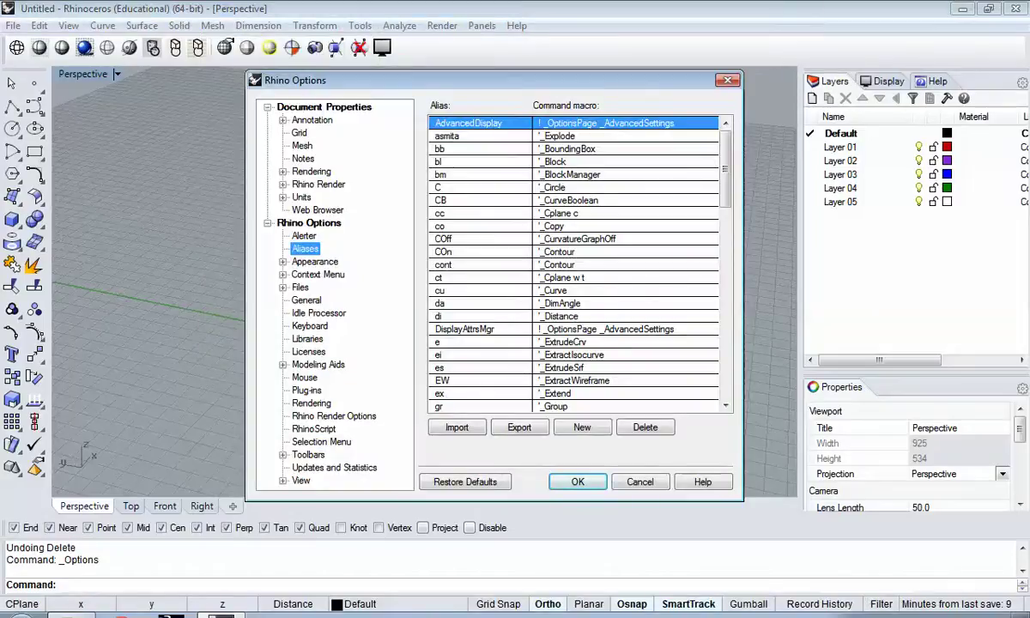
{"action": "mouse_move", "coordinate": [725, 169]}
{"action": "left_mouse_down"}
{"action": "mouse_move", "coordinate": [725, 359]}
{"action": "mouse_move", "coordinate": [725, 172]}
{"action": "left_mouse_up"}
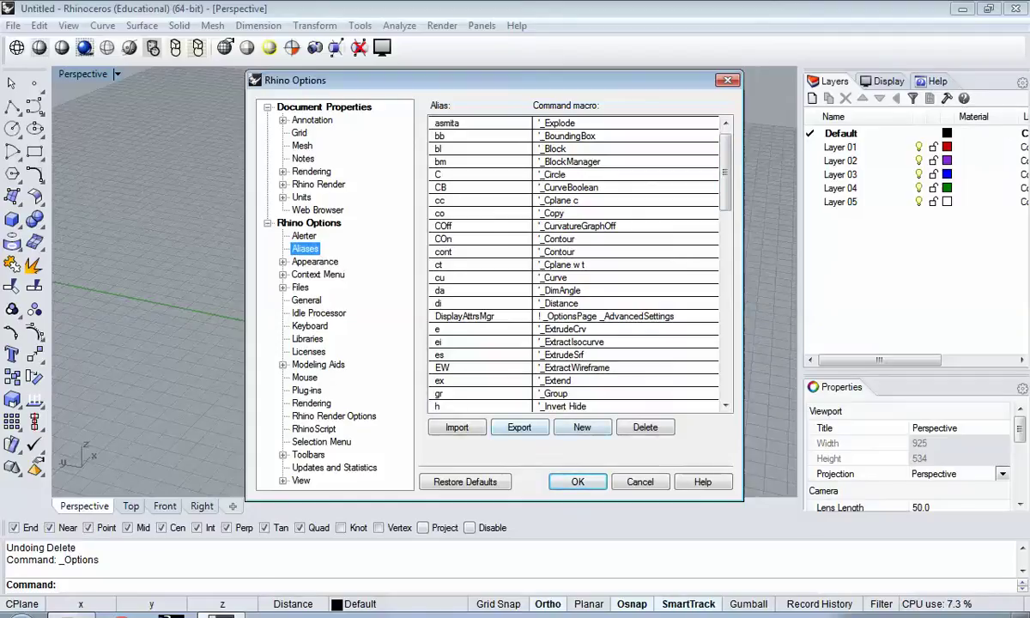
{"action": "left_click_drag", "start_coordinate": [726, 172], "coordinate": [725, 360]}
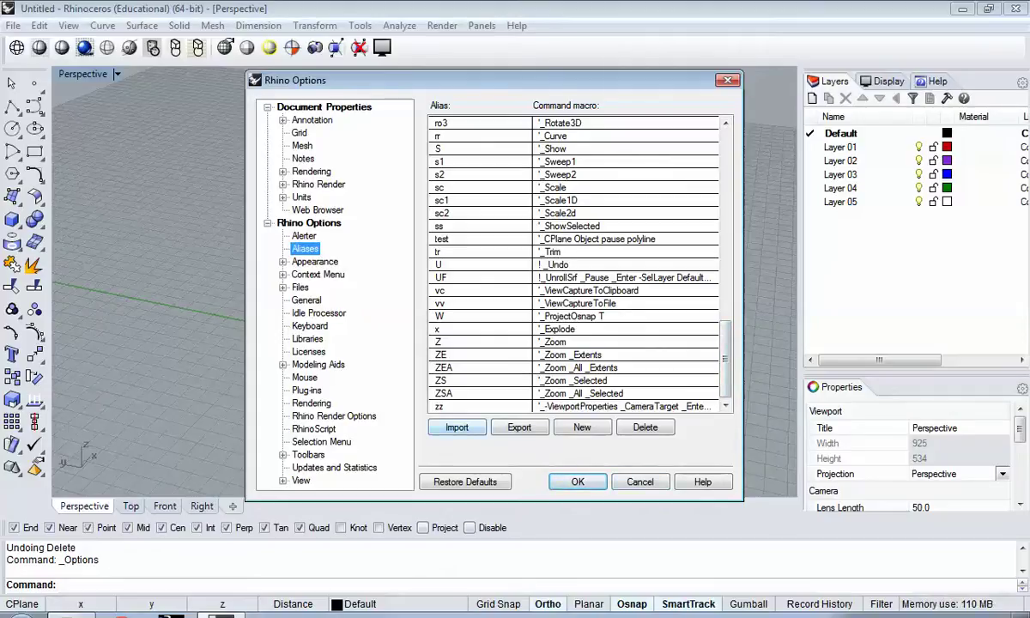
{"action": "left_click", "coordinate": [640, 481]}
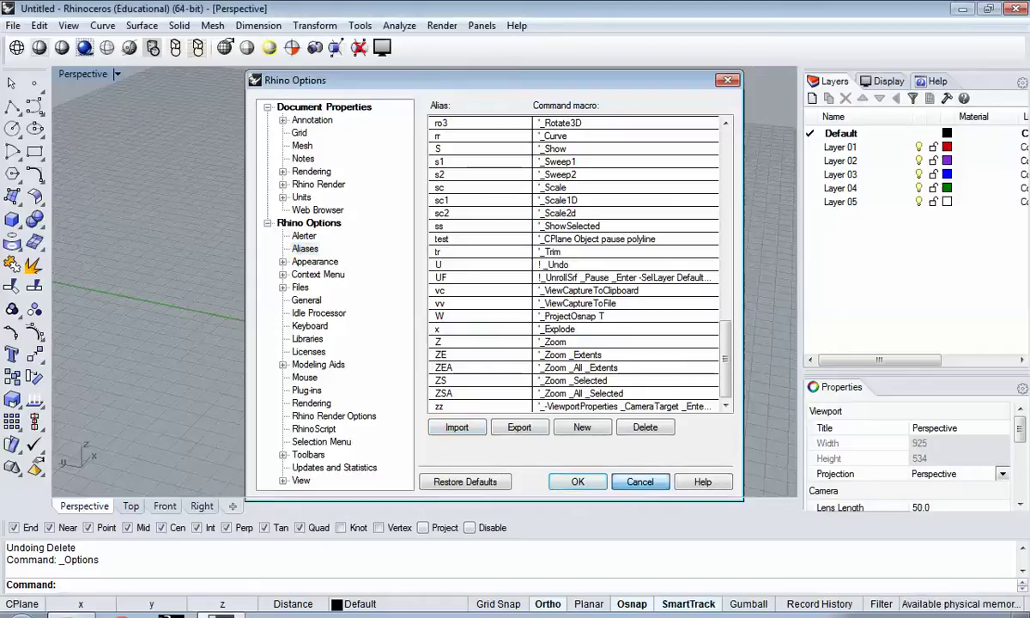
- Start exporting the aliases to a text file from Rhino Options, and cancel the export and the options
{"action": "left_click", "coordinate": [359, 25]}
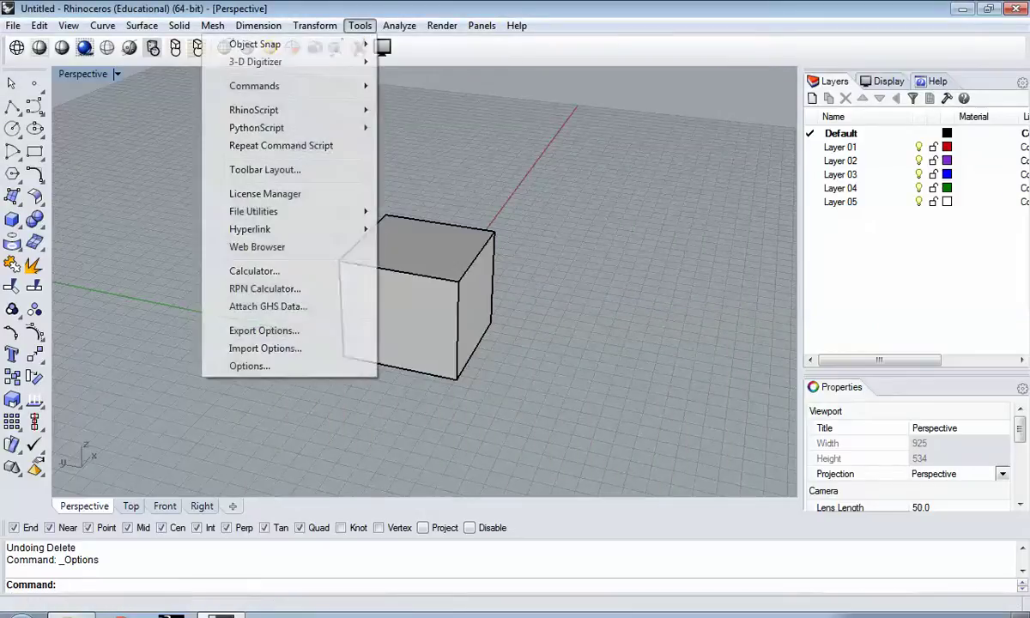
{"action": "left_click", "coordinate": [249, 366]}
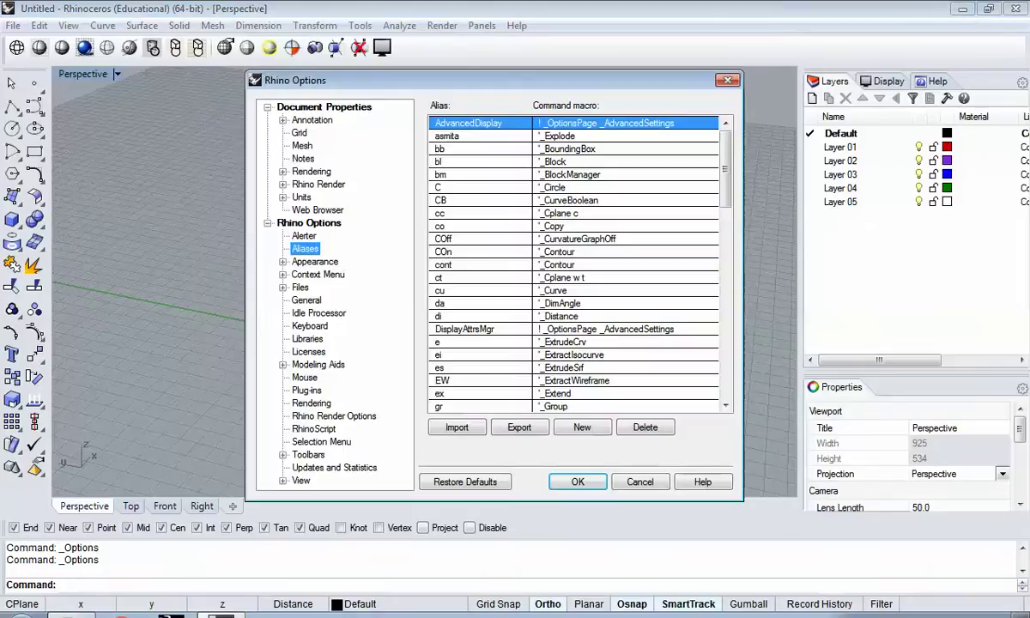
{"action": "left_click", "coordinate": [519, 427]}
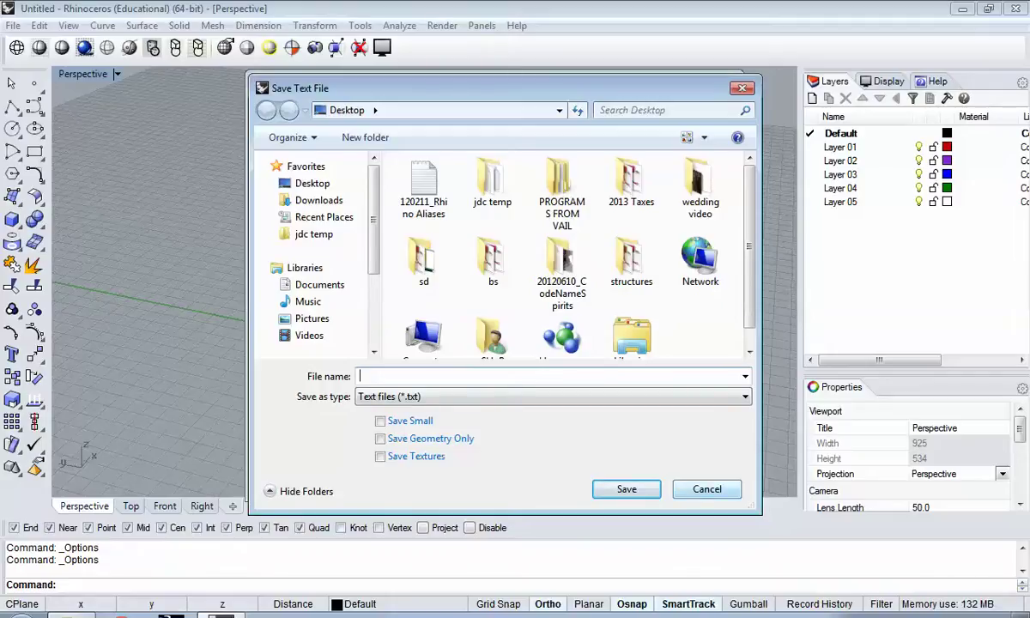
{"action": "key", "text": "Escape"}
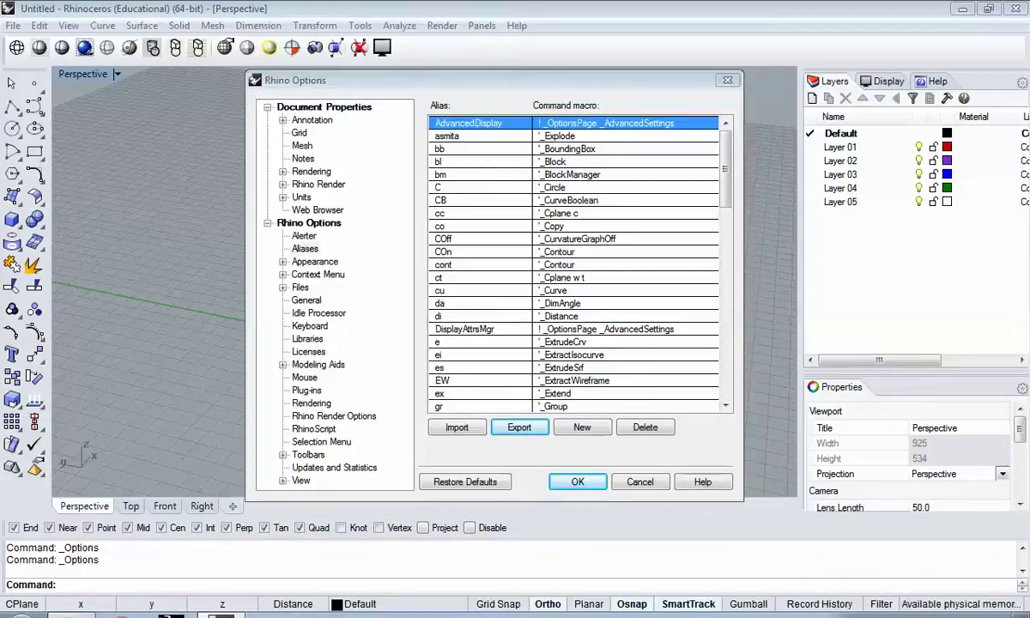
{"action": "left_click", "coordinate": [640, 482]}
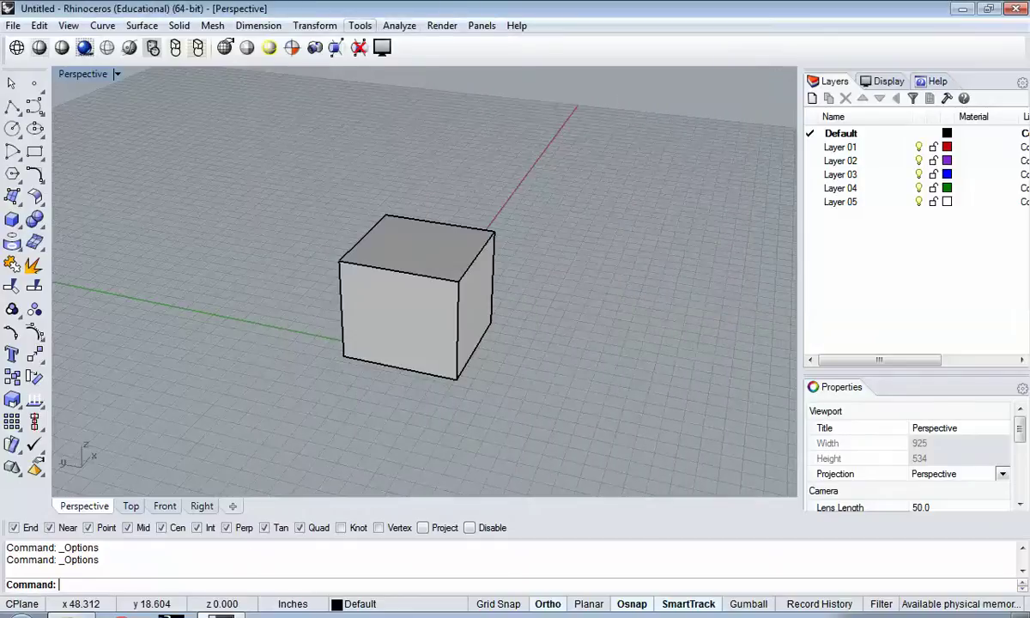
- Open the 130823_JDC Rhino Options file for options import and select all option categories
{"action": "left_click", "coordinate": [360, 26]}
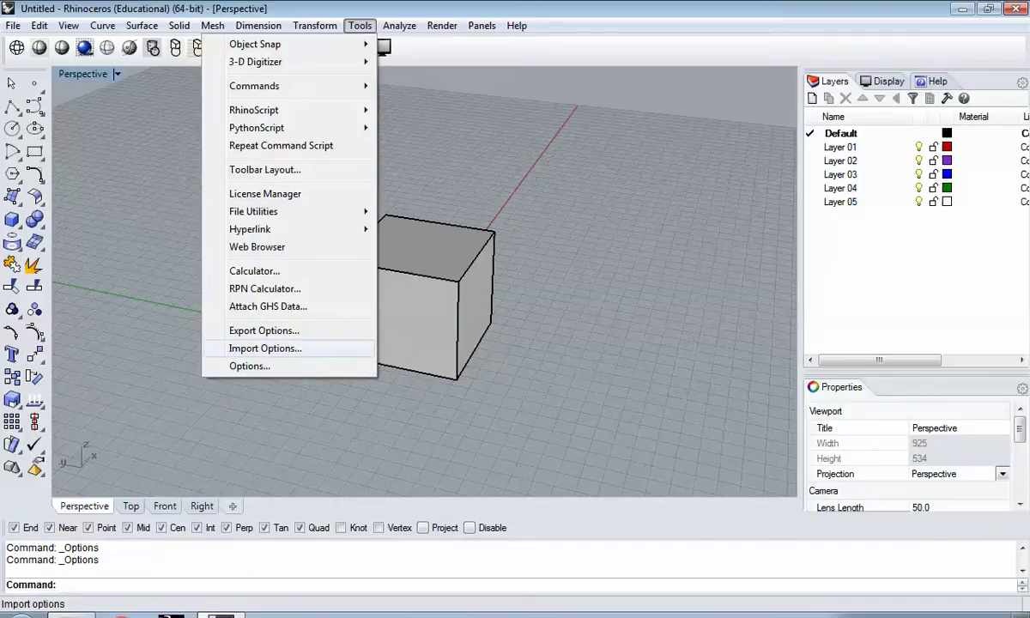
{"action": "left_click", "coordinate": [265, 348]}
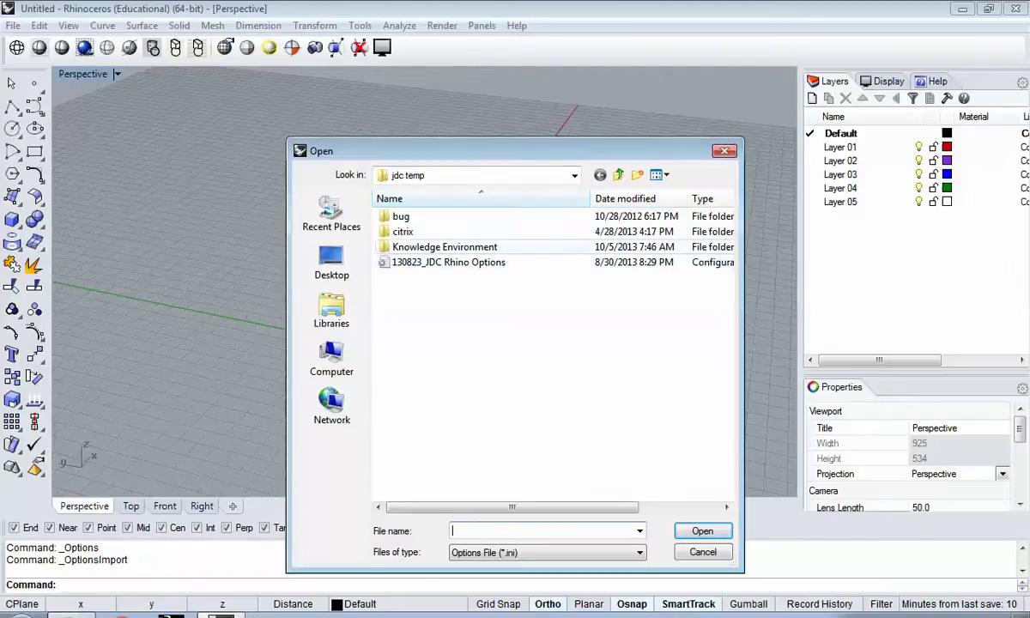
{"action": "left_click_drag", "start_coordinate": [743, 236], "coordinate": [939, 236]}
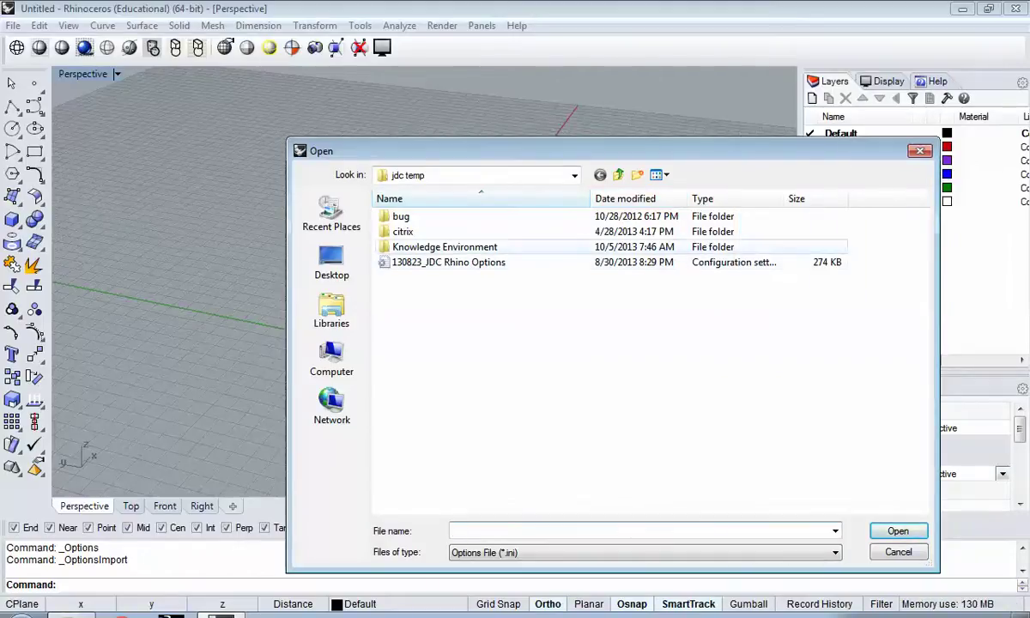
{"action": "left_click", "coordinate": [449, 263]}
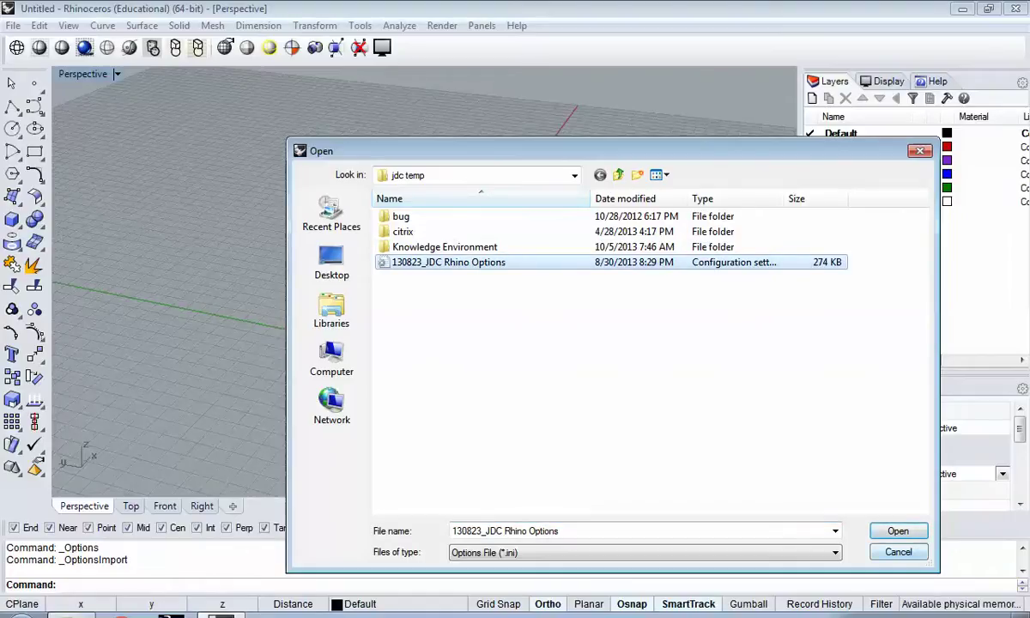
{"action": "key", "text": "Return"}
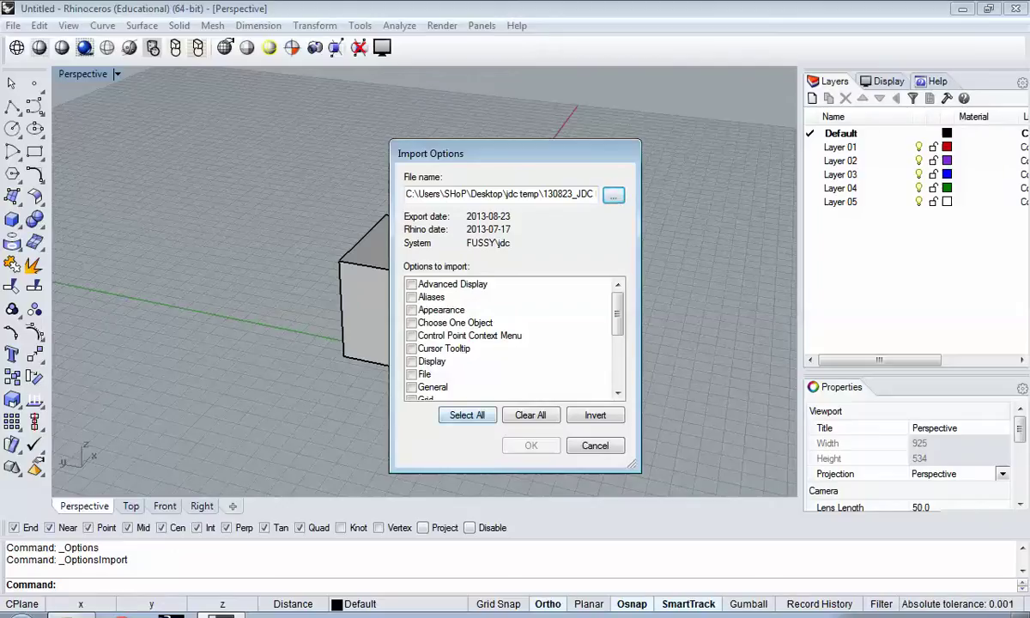
{"action": "left_click", "coordinate": [468, 416]}
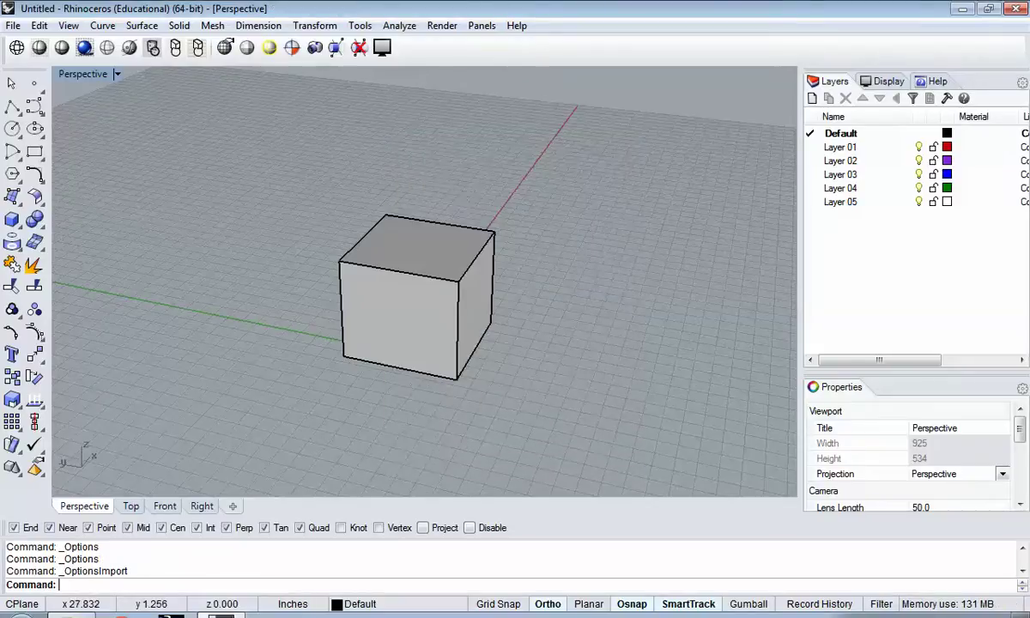
{"action": "right_click_drag", "start_coordinate": [494, 315], "coordinate": [539, 301], "text": "shift"}
{"action": "scroll", "coordinate": [557, 244], "scroll_direction": "up", "scroll_amount": 4}
{"action": "right_click_drag", "start_coordinate": [605, 261], "coordinate": [584, 229]}
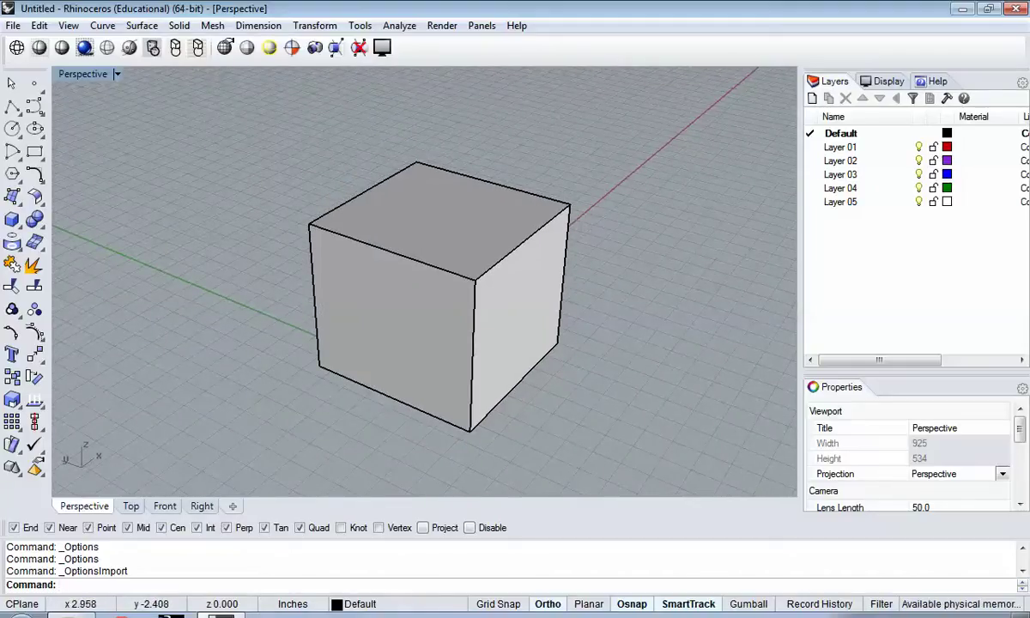
{"action": "right_click_drag", "start_coordinate": [412, 266], "coordinate": [524, 254]}
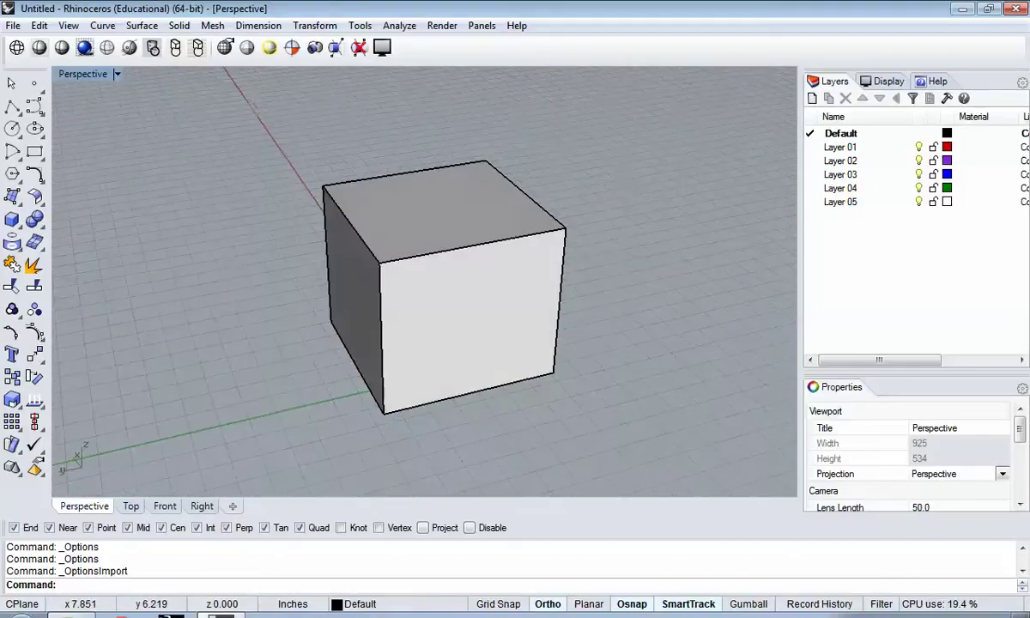
{"action": "left_click", "coordinate": [359, 25]}
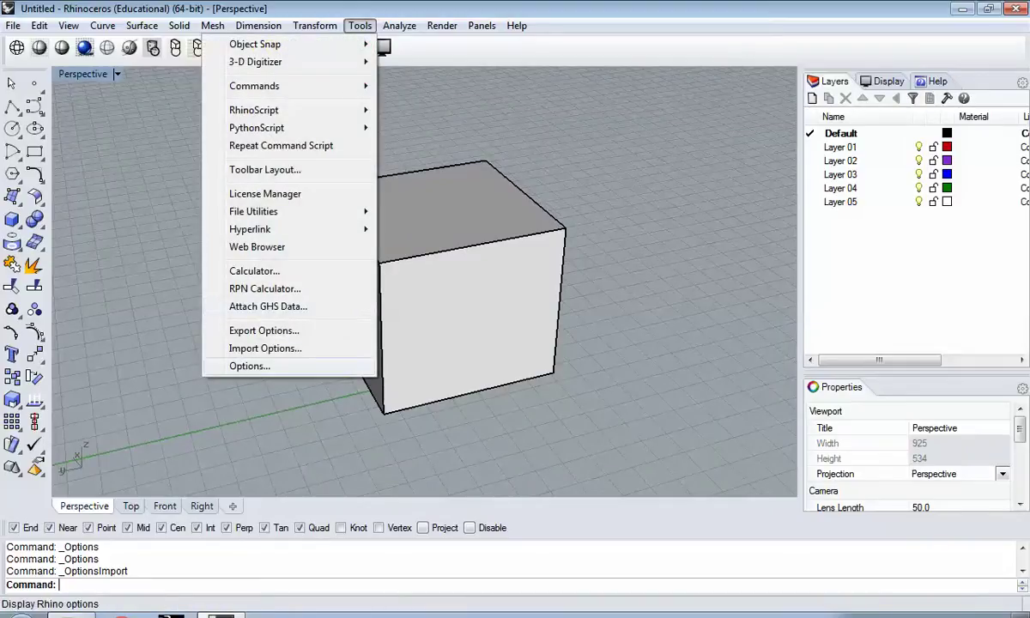
{"action": "left_click", "coordinate": [532, 344]}
{"action": "right_click_drag", "start_coordinate": [519, 296], "coordinate": [532, 295], "text": "shift"}
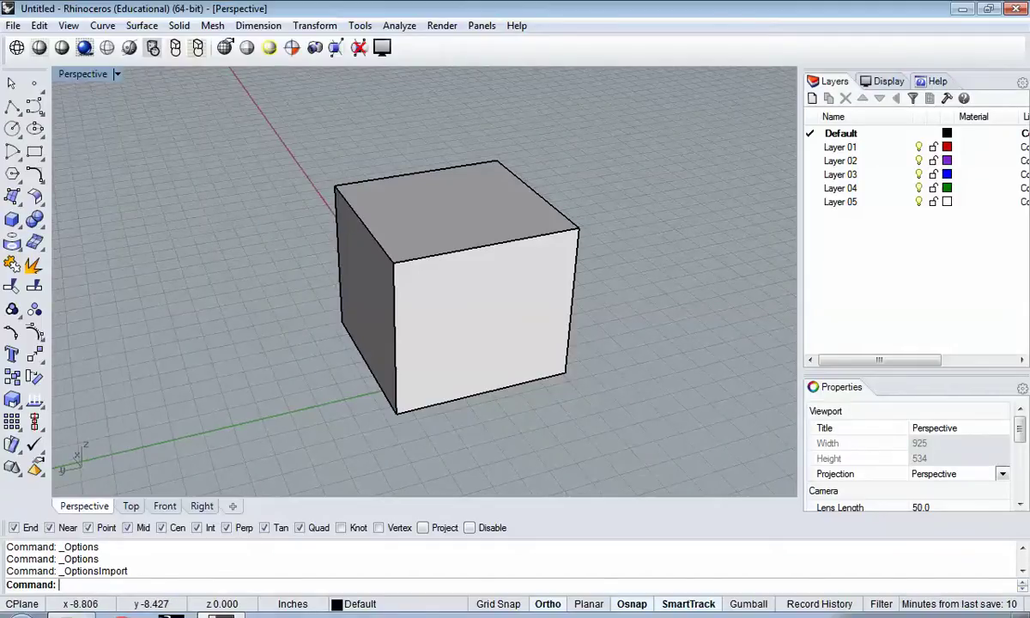
{"action": "left_click", "coordinate": [867, 615]}
{"action": "left_click", "coordinate": [891, 561]}
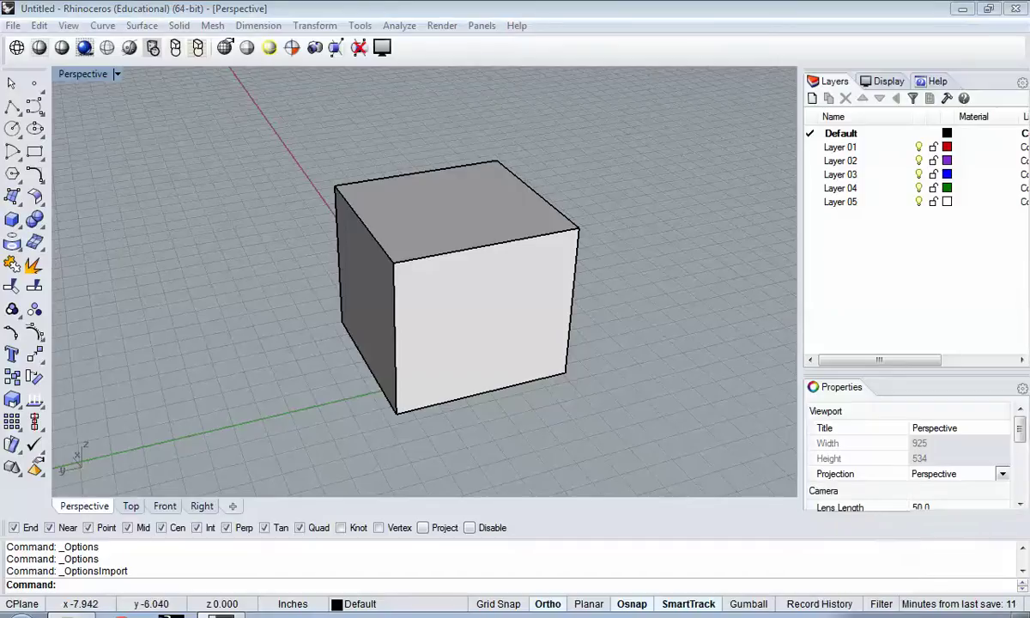
- Create a sphere on the ground plane, clear of the box on its far side, using a freehand radius
{"action": "scroll", "coordinate": [585, 298], "scroll_direction": "down", "scroll_amount": 4}
{"action": "right_click_drag", "start_coordinate": [614, 301], "coordinate": [466, 306]}
{"action": "type", "text": "Sphere"}
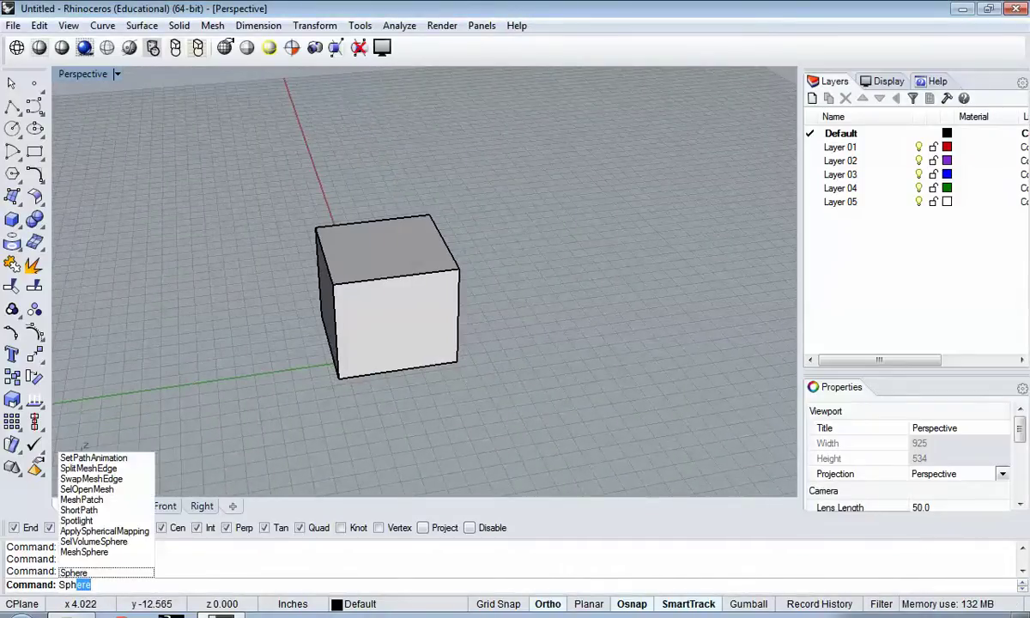
{"action": "key", "text": "Return"}
{"action": "left_click", "coordinate": [618, 214]}
{"action": "left_click", "coordinate": [655, 211]}
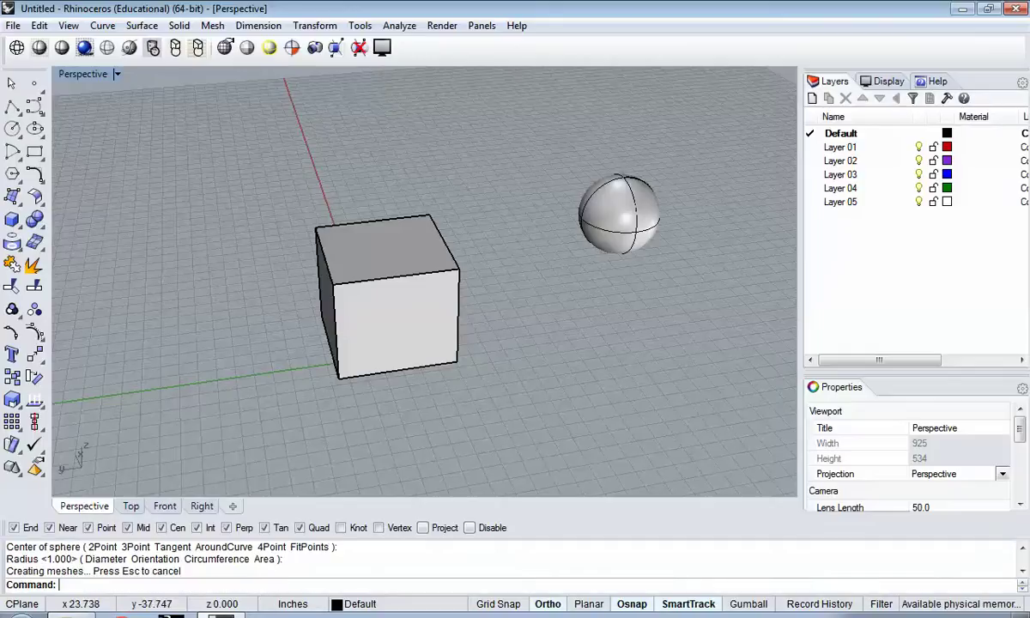
- Move the sphere to Layer 01 and deselect it
{"action": "right_click_drag", "start_coordinate": [637, 215], "coordinate": [560, 237], "text": "shift"}
{"action": "left_click", "coordinate": [548, 242]}
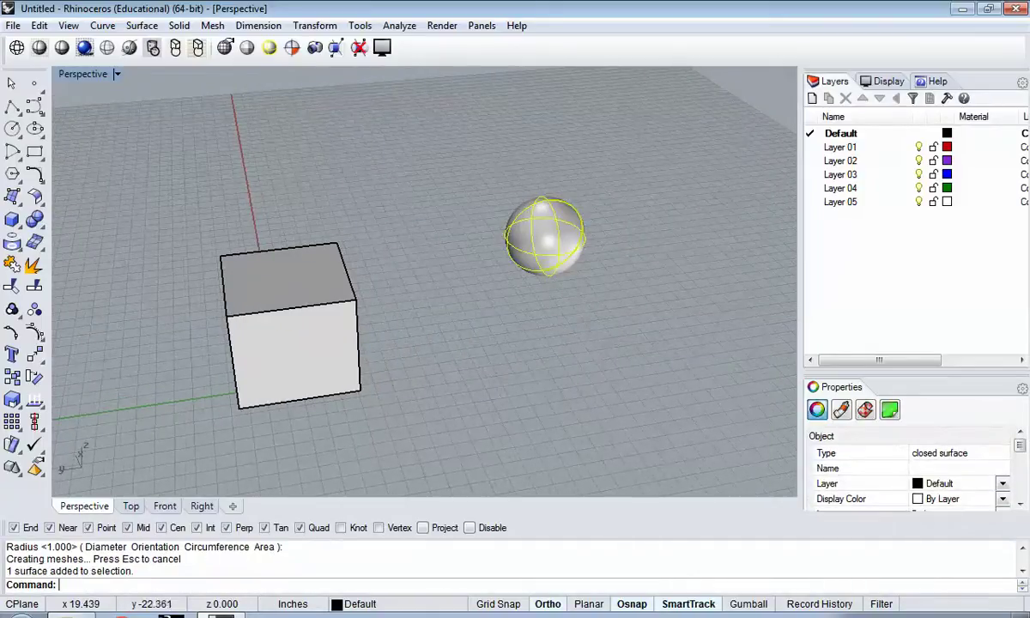
{"action": "right_click", "coordinate": [842, 148]}
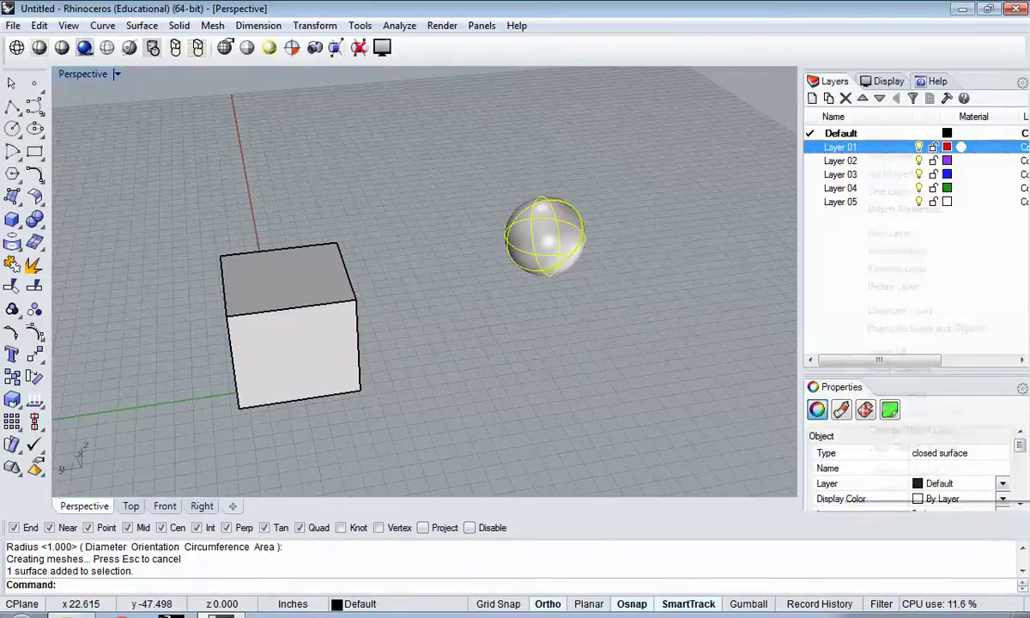
{"action": "left_click", "coordinate": [912, 430]}
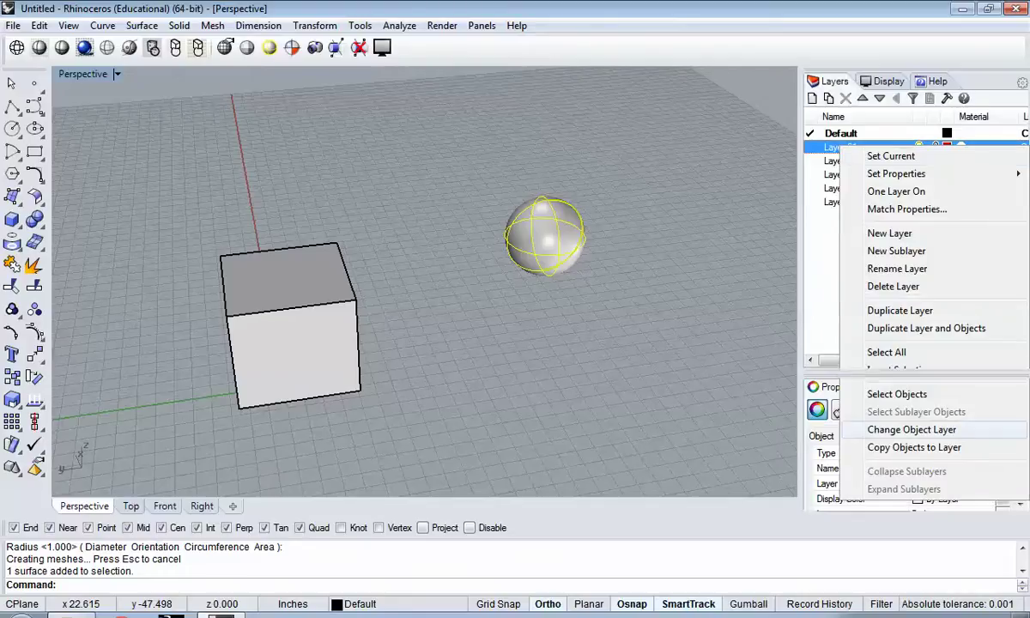
{"action": "left_click", "coordinate": [551, 363]}
{"action": "right_click_drag", "start_coordinate": [599, 294], "coordinate": [645, 286], "text": "shift"}
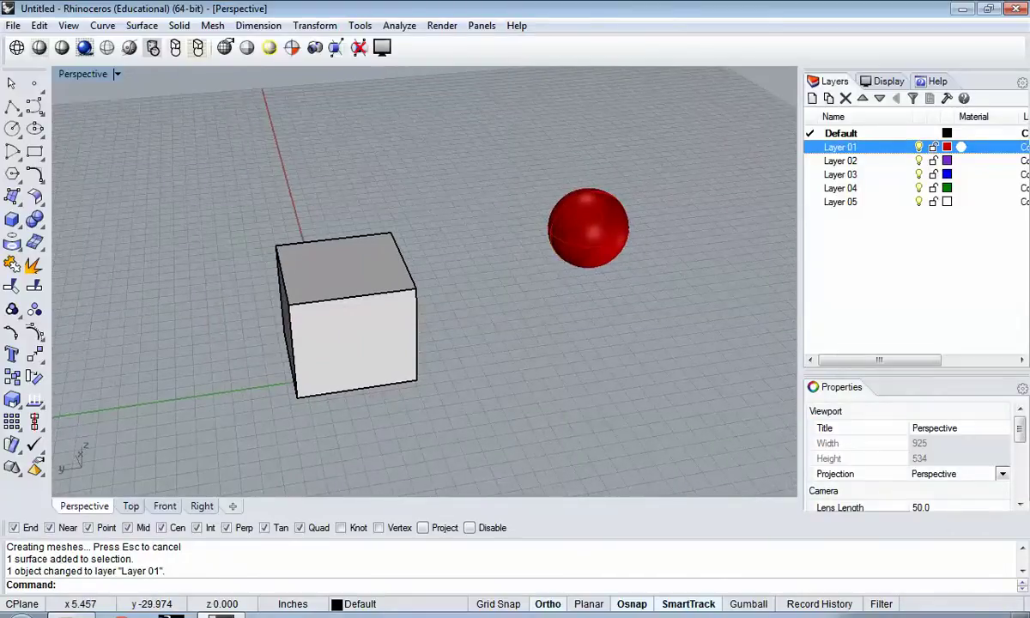
- Move the current-layer column behind the Name column in the layer list and put it back in front
{"action": "left_click_drag", "start_coordinate": [811, 117], "coordinate": [912, 117]}
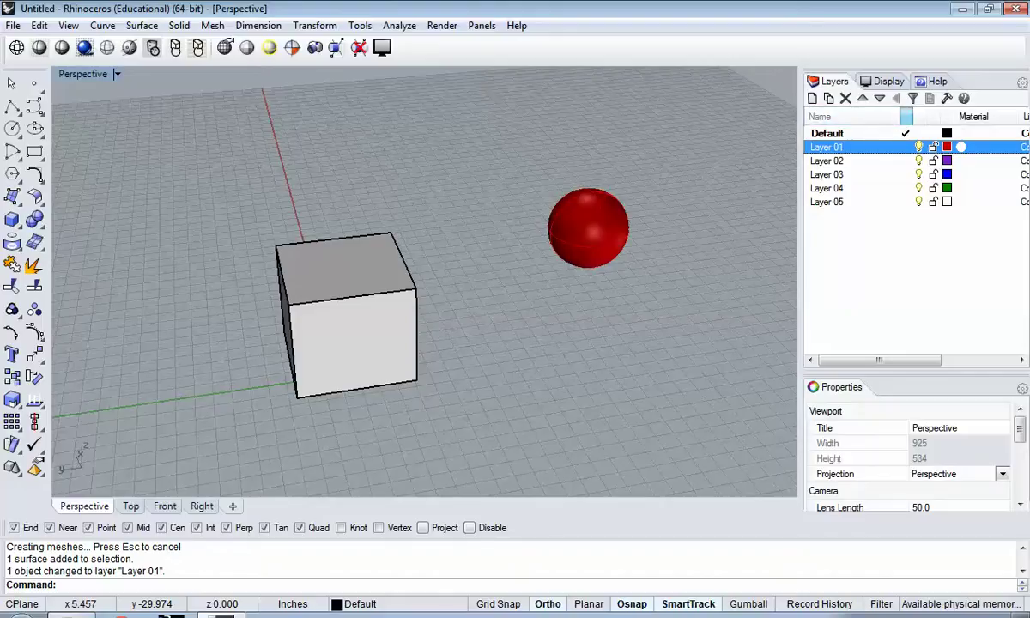
{"action": "left_click_drag", "start_coordinate": [907, 117], "coordinate": [812, 117]}
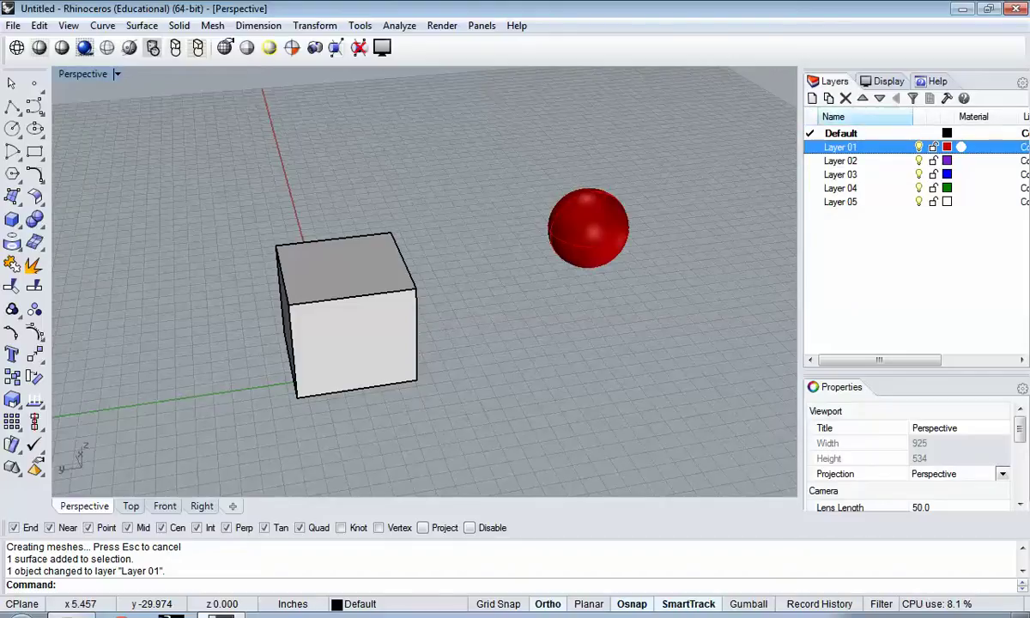
{"action": "mouse_move", "coordinate": [880, 361]}
{"action": "left_mouse_down"}
{"action": "mouse_move", "coordinate": [903, 360]}
{"action": "mouse_move", "coordinate": [879, 361]}
{"action": "left_mouse_up"}
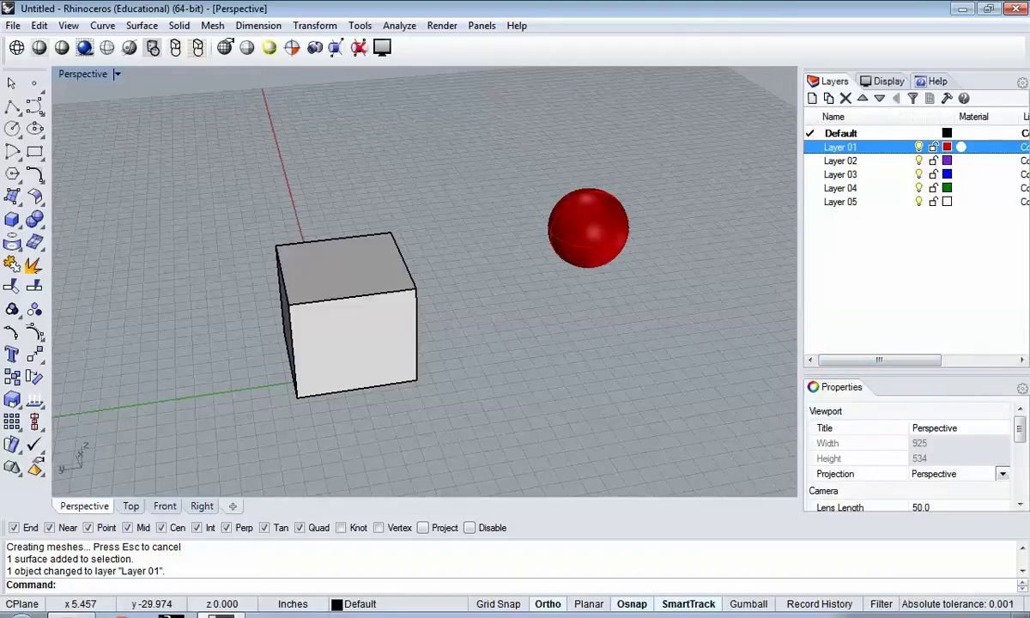
- Make Layer 02 a sublayer of Layer 01, and move the box to Layer 02
{"action": "left_click", "coordinate": [875, 161]}
{"action": "left_click_drag", "start_coordinate": [882, 171], "coordinate": [876, 147]}
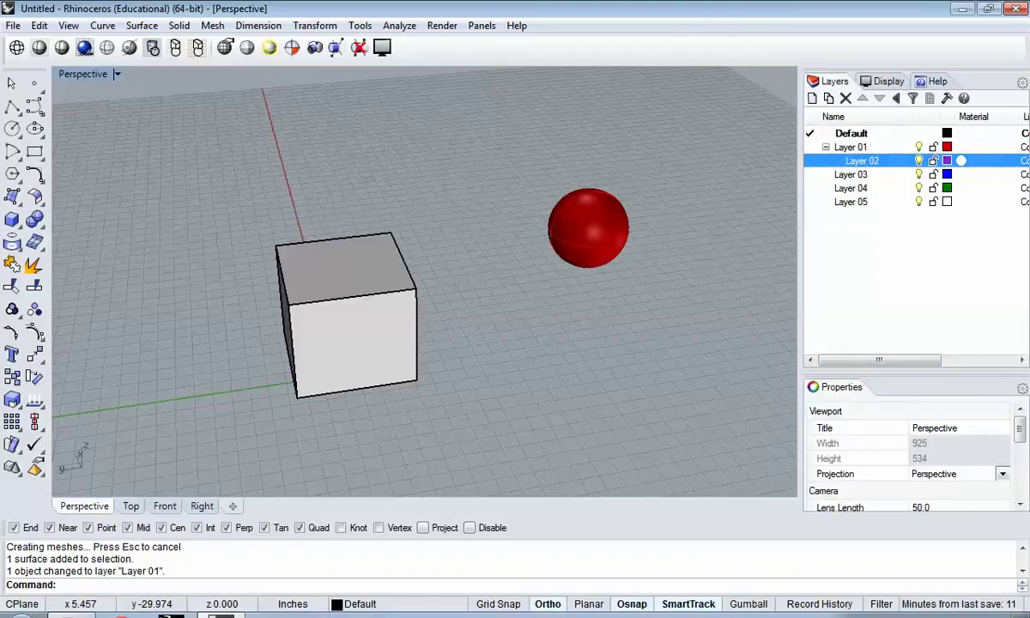
{"action": "left_click", "coordinate": [357, 297]}
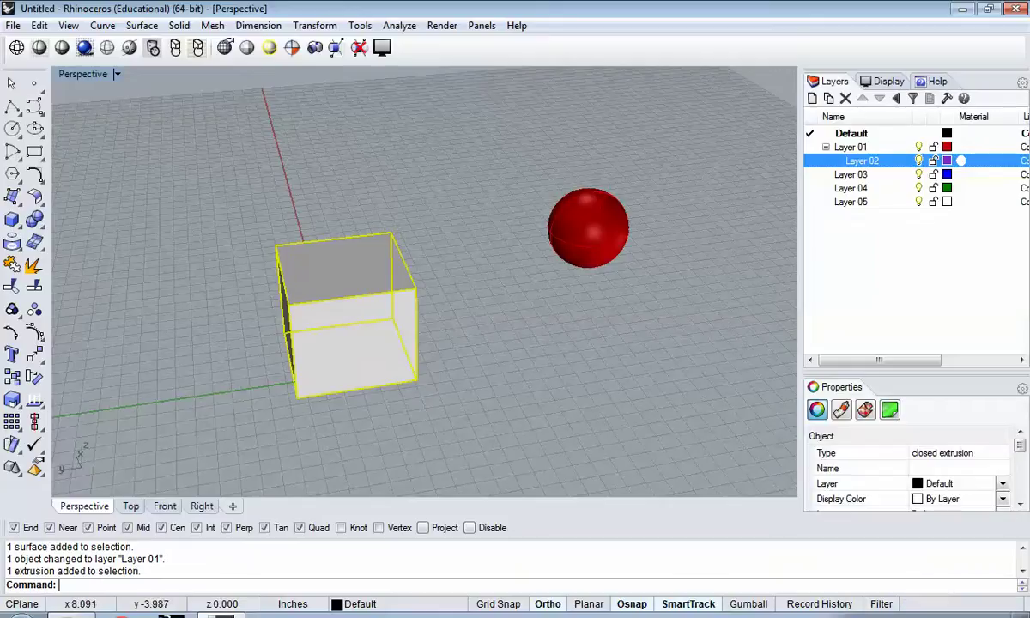
{"action": "right_click", "coordinate": [389, 287]}
{"action": "key", "text": "Escape"}
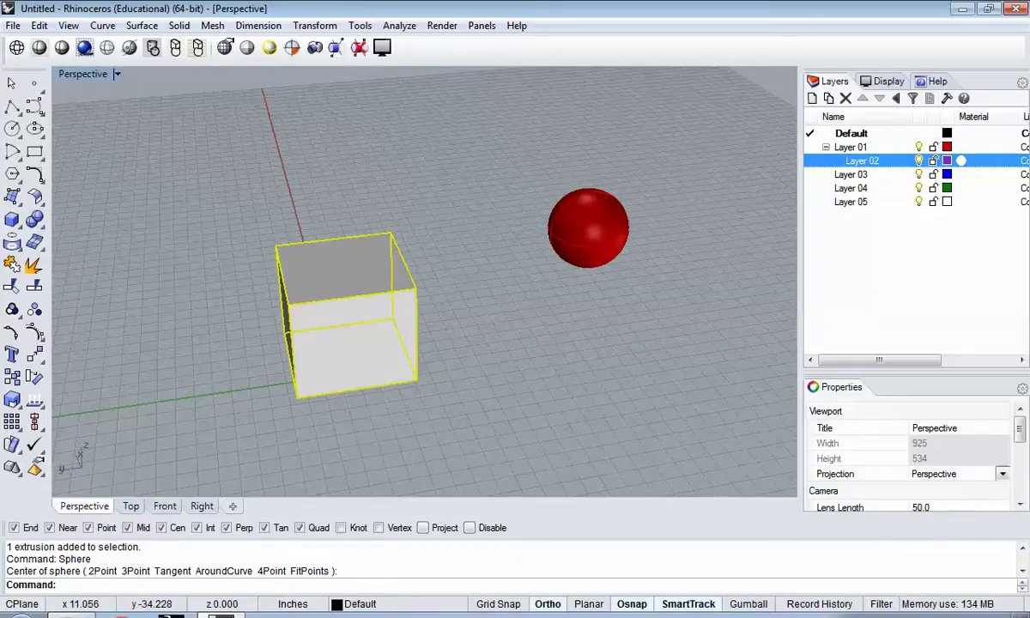
{"action": "right_click", "coordinate": [841, 160]}
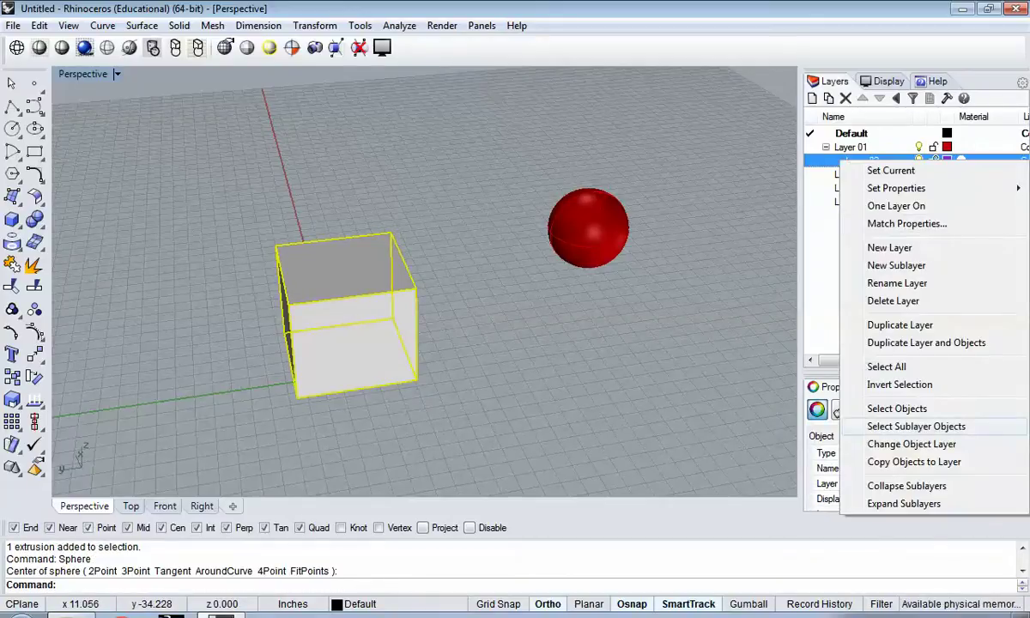
{"action": "left_click", "coordinate": [911, 444]}
{"action": "key", "text": "Escape"}
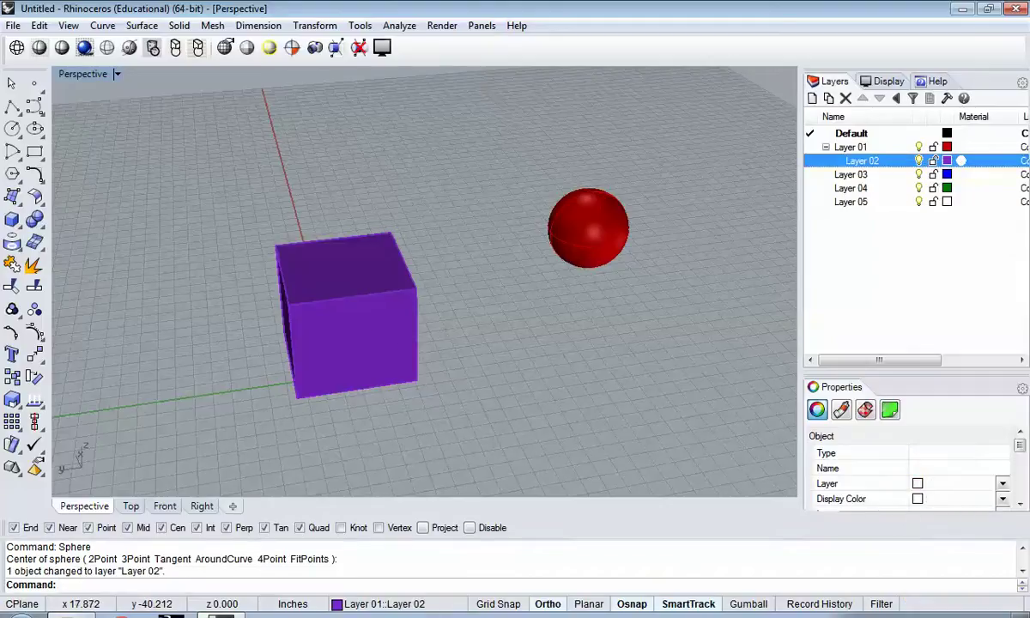
- Turn the visibility of Layer 01 off and on again, and do the same for its sublayer Layer 02
{"action": "left_click", "coordinate": [918, 148]}
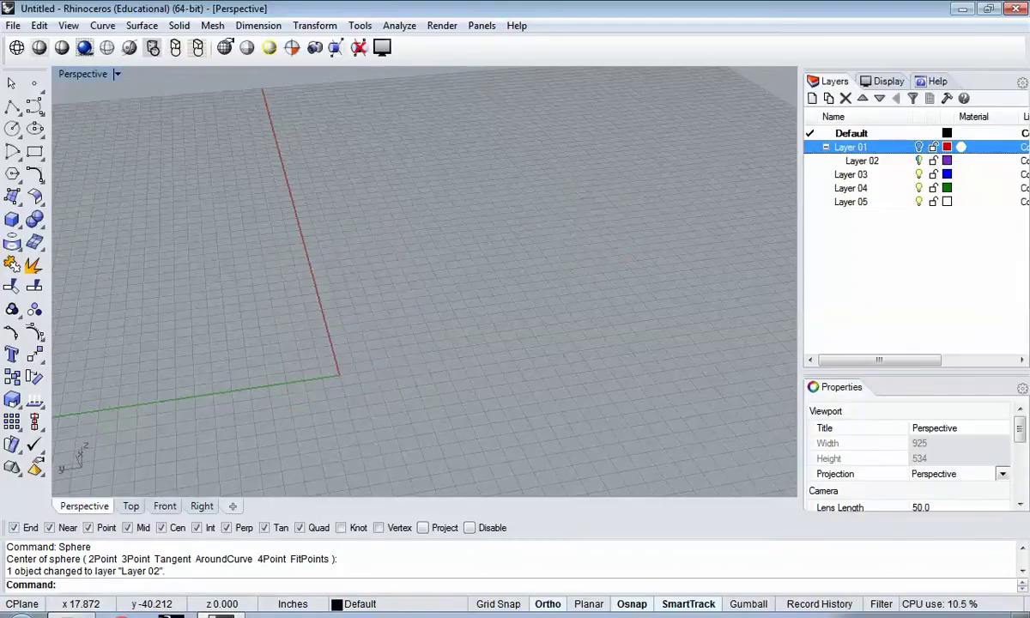
{"action": "left_click", "coordinate": [918, 147]}
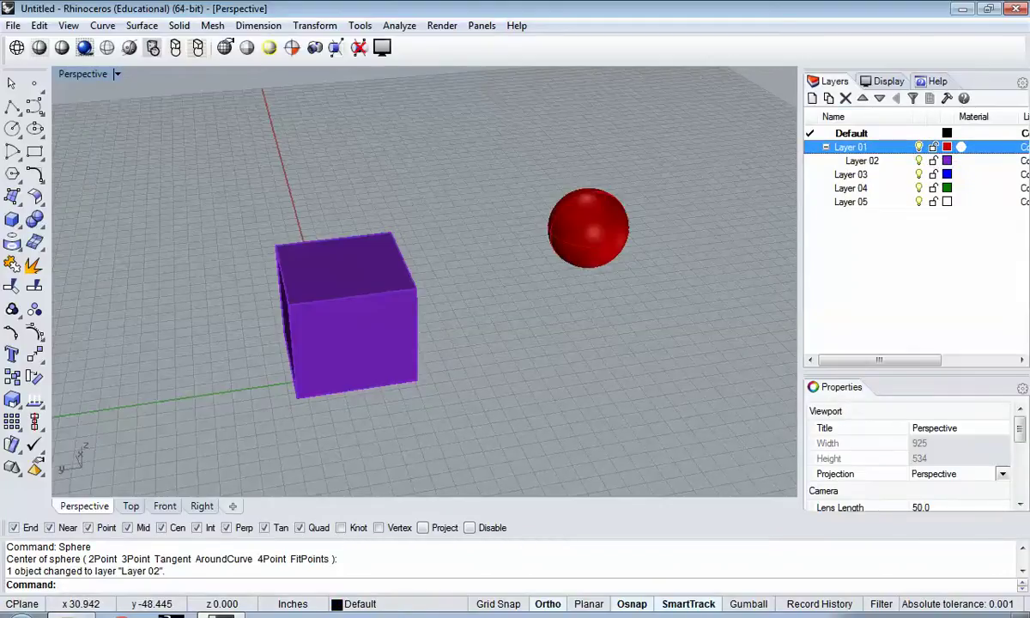
{"action": "left_click", "coordinate": [918, 161]}
{"action": "left_click", "coordinate": [918, 160]}
{"action": "right_click_drag", "start_coordinate": [434, 313], "coordinate": [380, 324]}
{"action": "left_click", "coordinate": [919, 161]}
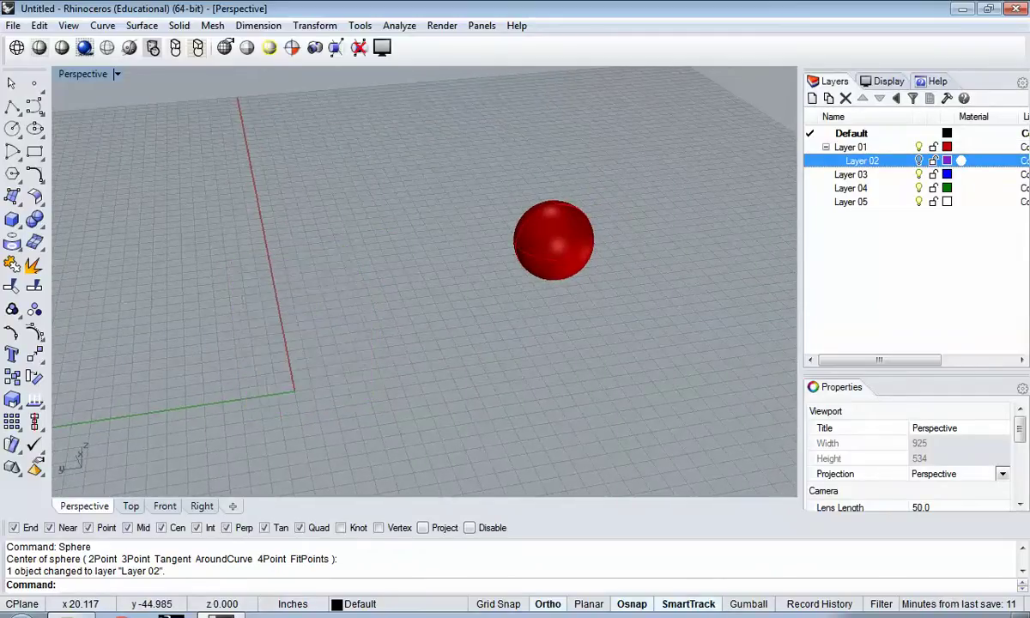
{"action": "left_click", "coordinate": [918, 161]}
{"action": "right_click_drag", "start_coordinate": [348, 324], "coordinate": [428, 308]}
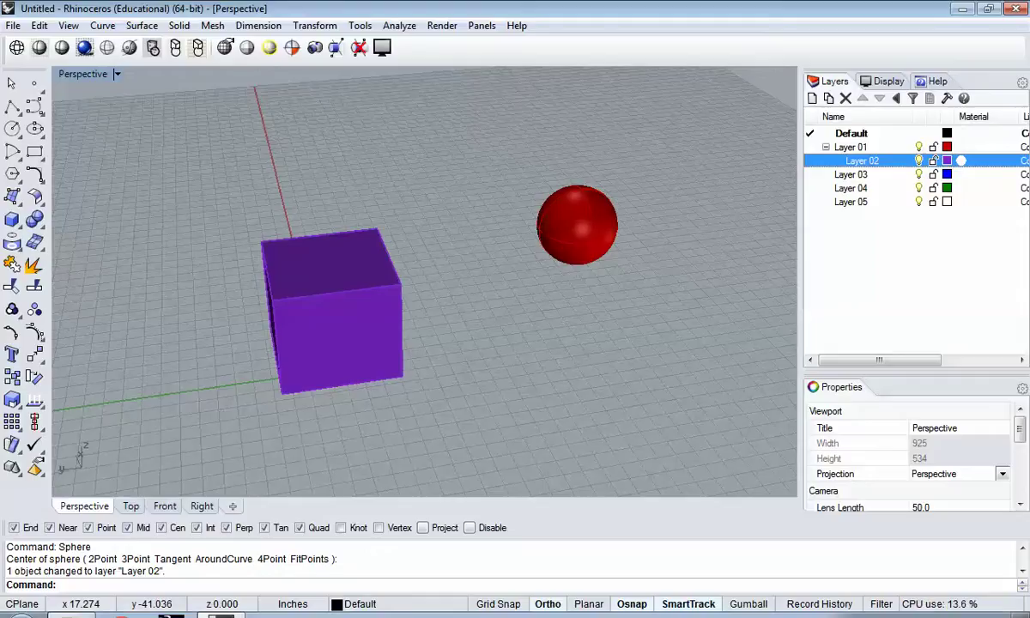
- Rename Layer 01 as "Layer Name"
{"action": "left_click", "coordinate": [850, 147]}
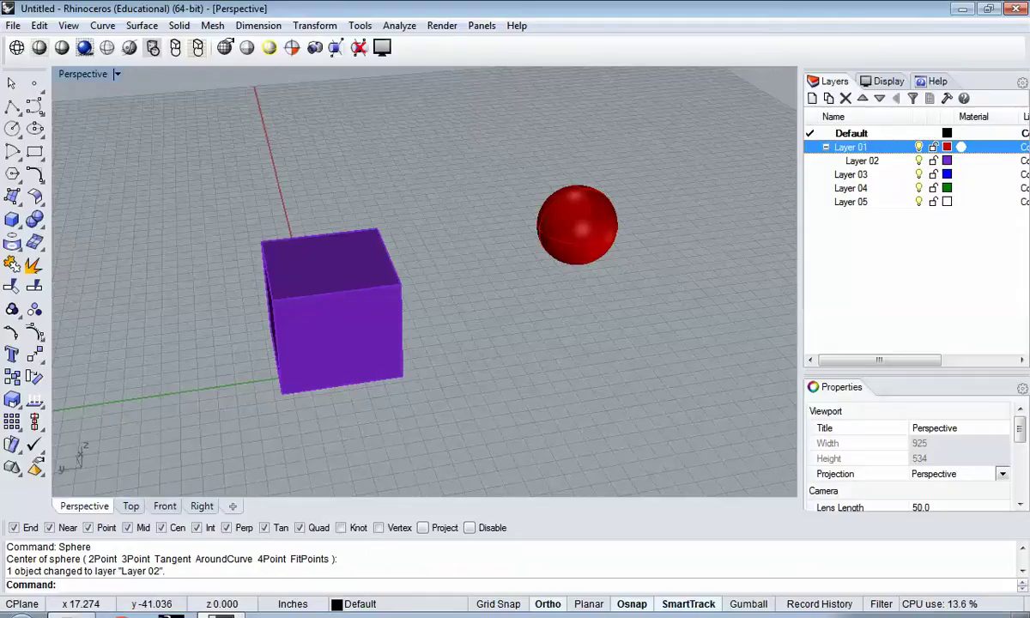
{"action": "left_click", "coordinate": [850, 146]}
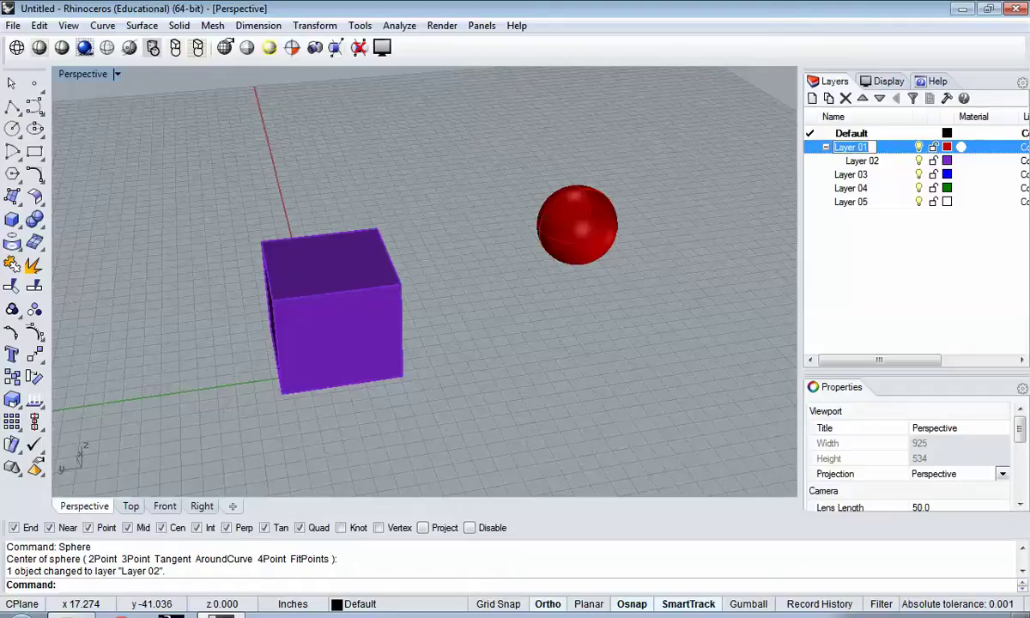
{"action": "type", "text": "Layer Name"}
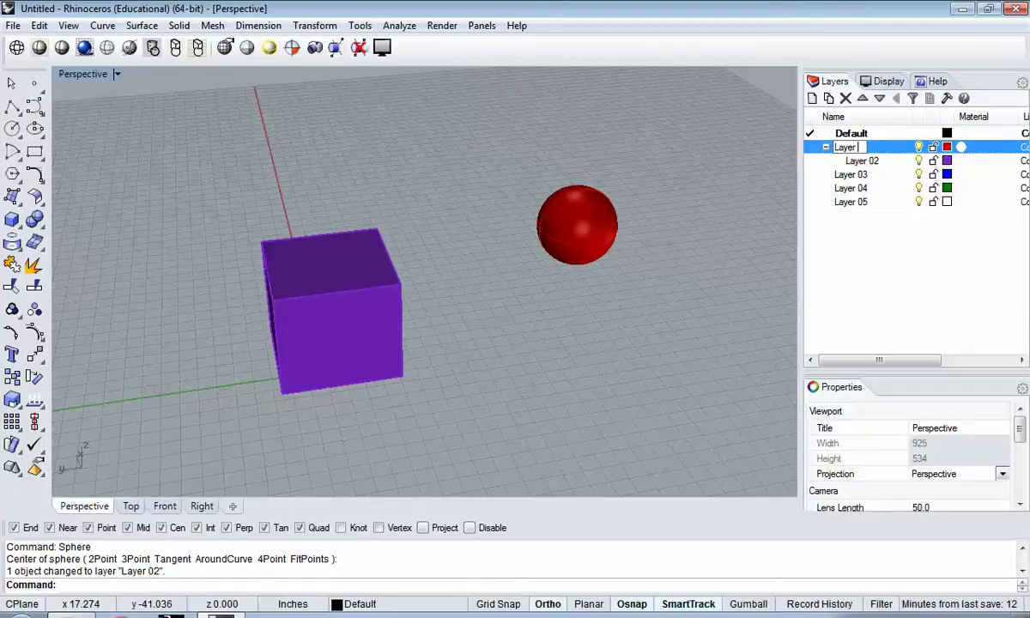
{"action": "key", "text": "Return"}
- Select the objects on Layer Name, repeat the selection including sublayer objects, and clear it
{"action": "right_click_drag", "start_coordinate": [539, 296], "coordinate": [505, 299], "text": "shift"}
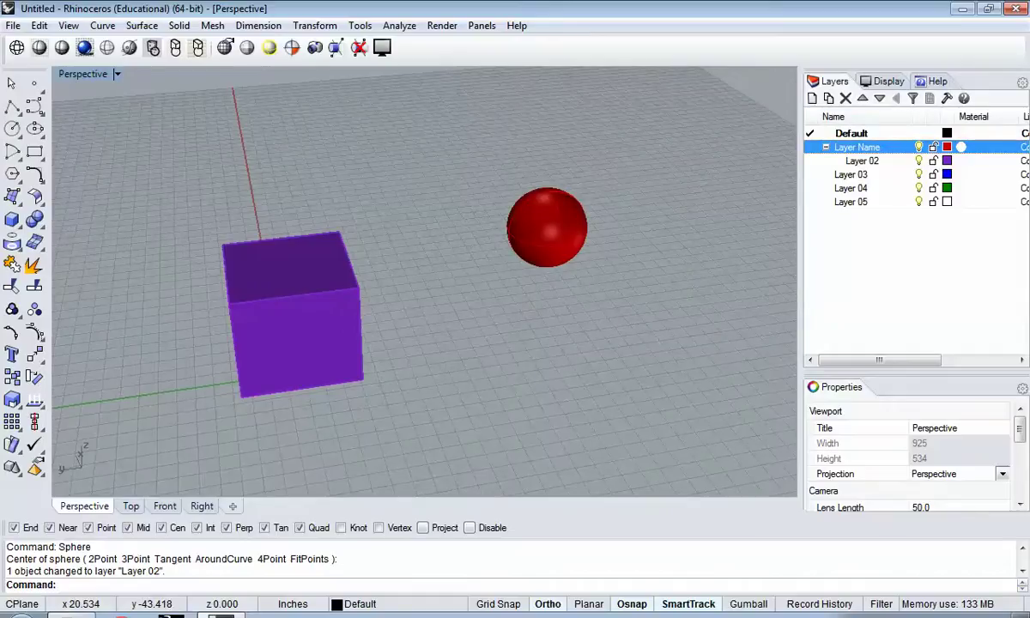
{"action": "right_click", "coordinate": [840, 146]}
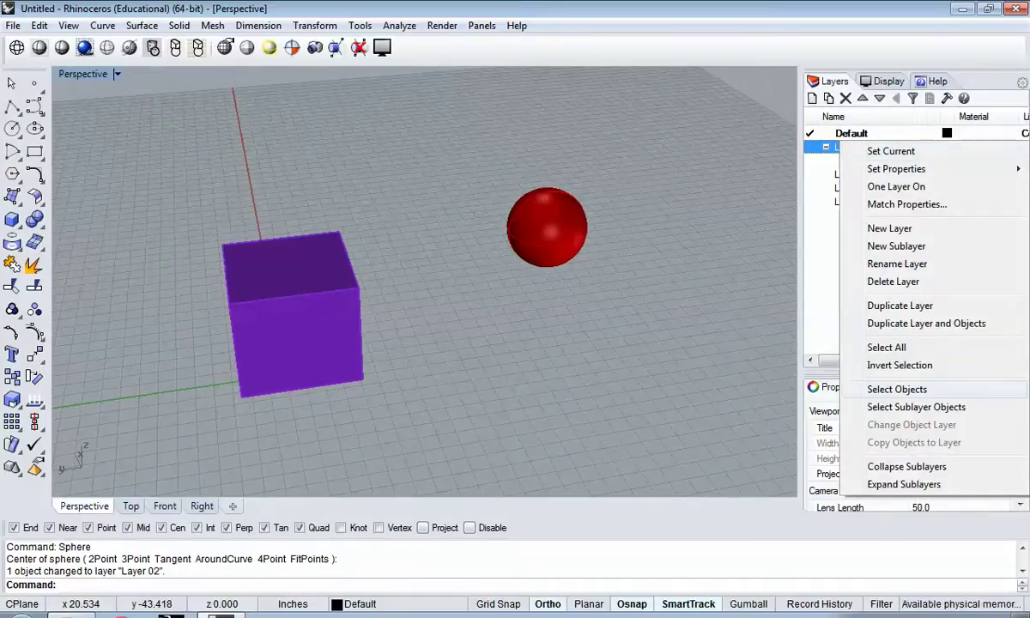
{"action": "left_click", "coordinate": [897, 389]}
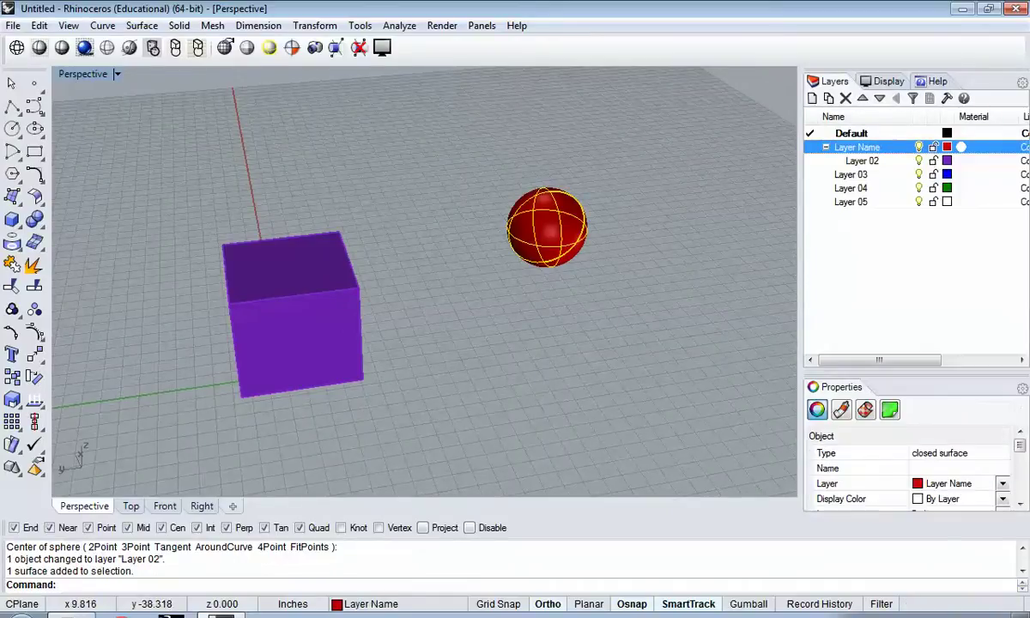
{"action": "right_click", "coordinate": [839, 147]}
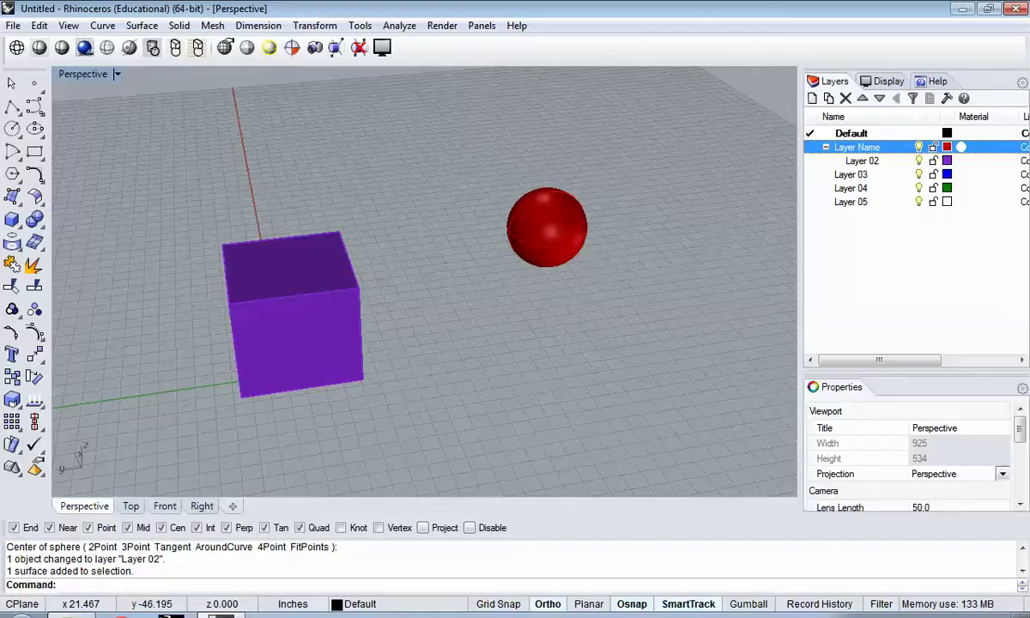
{"action": "right_click", "coordinate": [841, 148]}
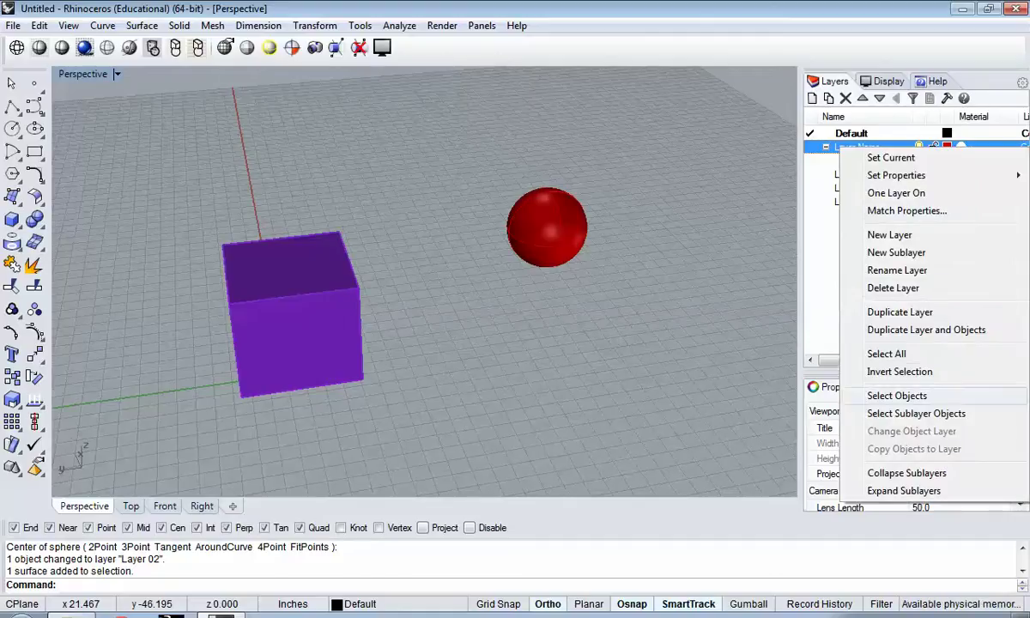
{"action": "left_click", "coordinate": [916, 413]}
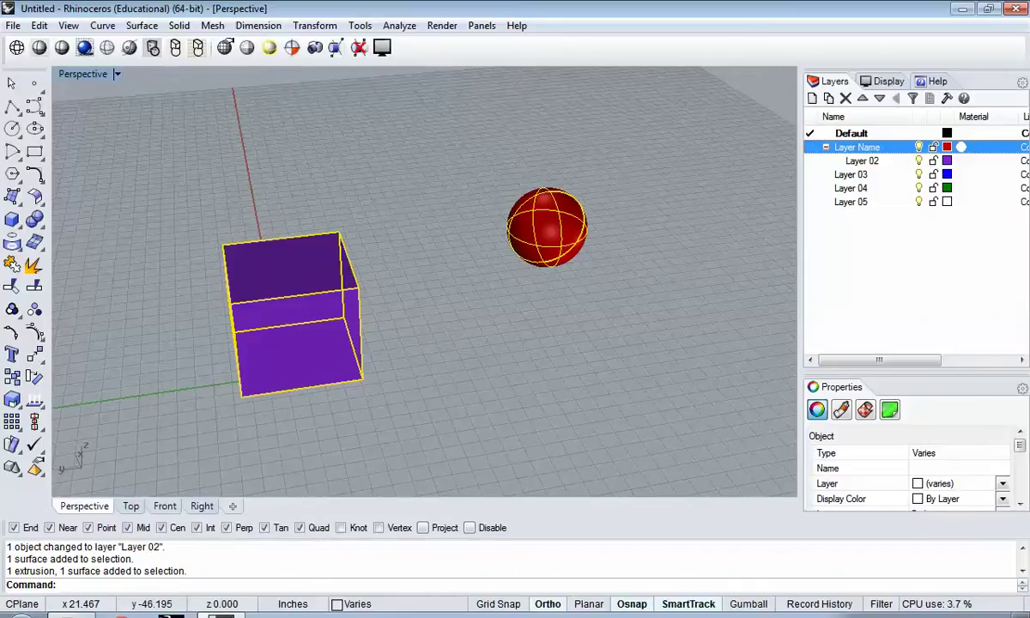
{"action": "left_click", "coordinate": [697, 231]}
- Nest Layer 03 and Layer 04 under Layer Name, keeping Layer 05 at the top level after trying it under Layer 04
{"action": "left_click_drag", "start_coordinate": [852, 174], "coordinate": [856, 146]}
{"action": "left_click_drag", "start_coordinate": [851, 201], "coordinate": [862, 188]}
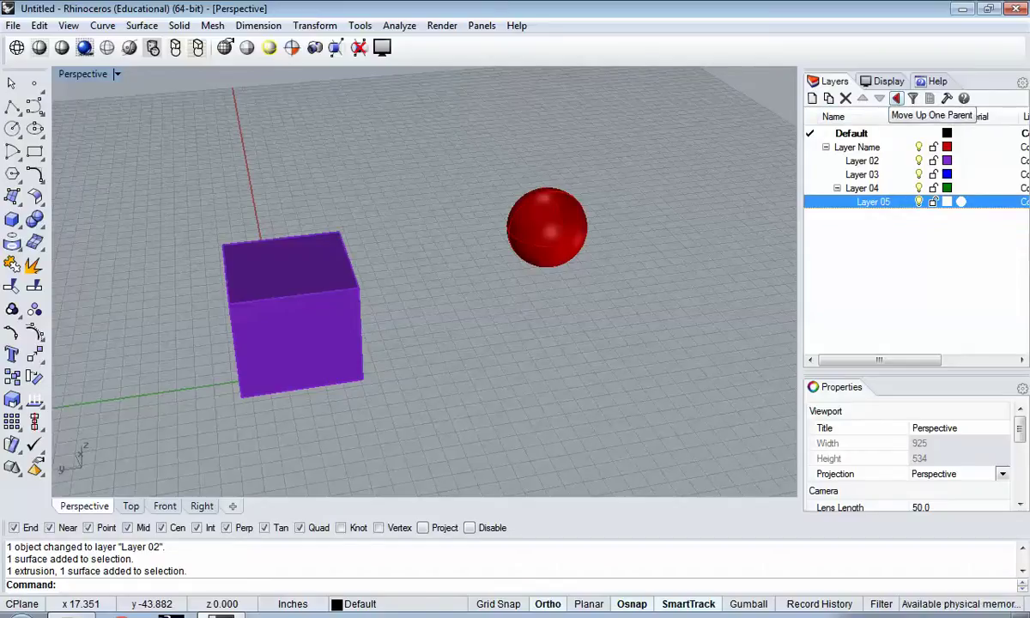
{"action": "left_click", "coordinate": [896, 99]}
{"action": "left_click_drag", "start_coordinate": [861, 202], "coordinate": [889, 260]}
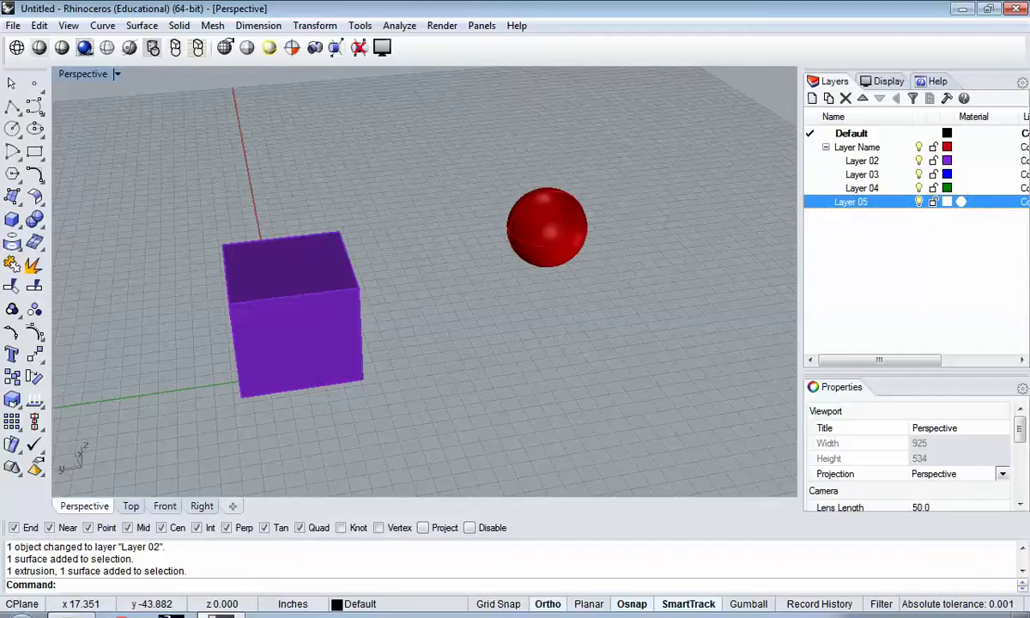
- Try selecting multiple and single layers in the list, and lock and unlock Layer Name with its sublayers
{"action": "right_click_drag", "start_coordinate": [481, 283], "coordinate": [529, 254], "text": "shift"}
{"action": "left_click", "coordinate": [857, 146], "text": "ctrl"}
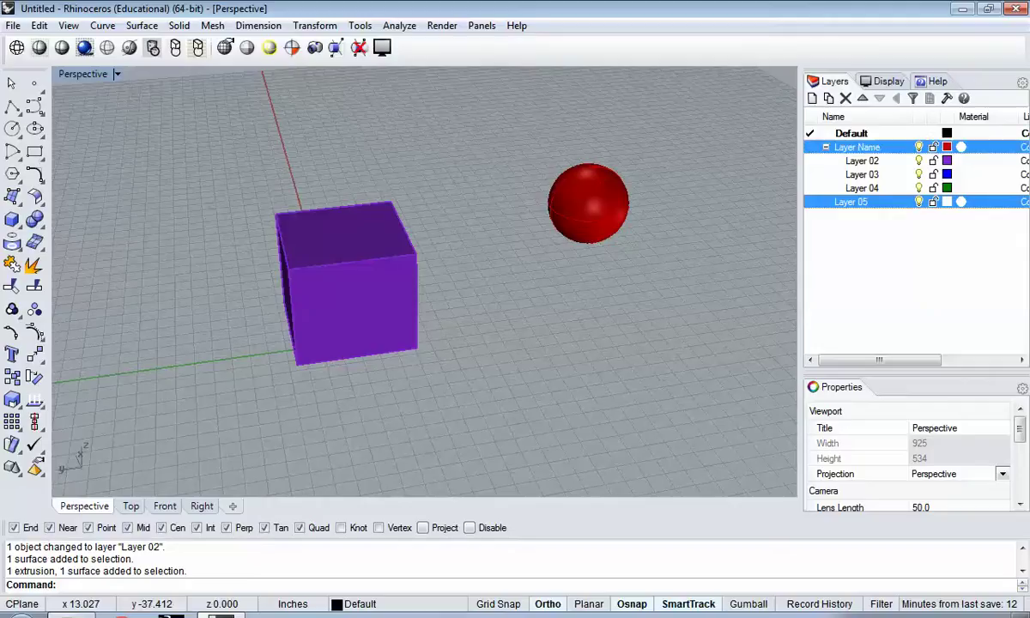
{"action": "left_click", "coordinate": [861, 188]}
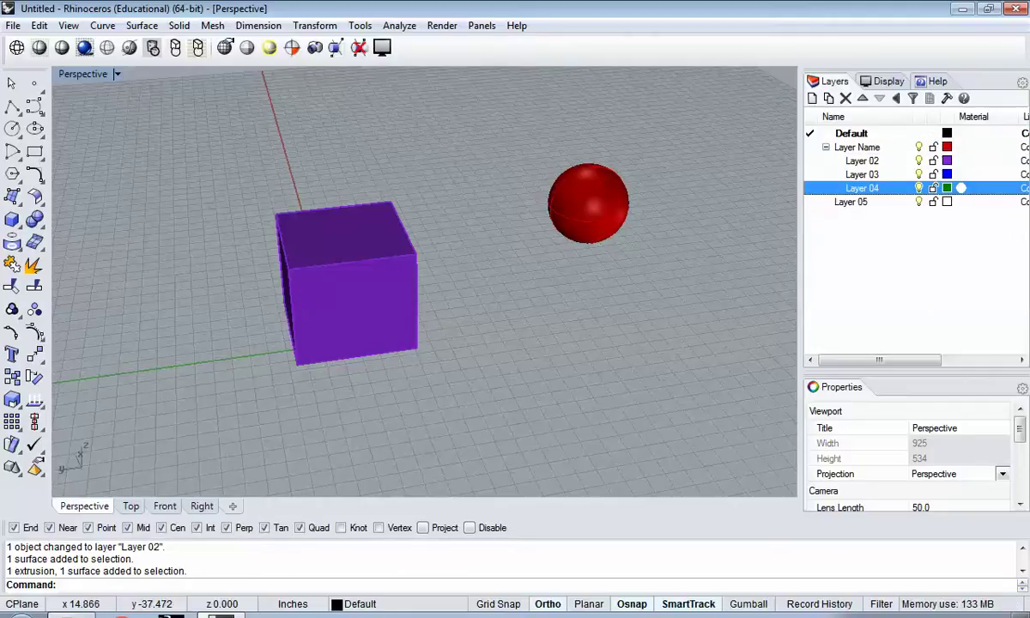
{"action": "left_click", "coordinate": [933, 147]}
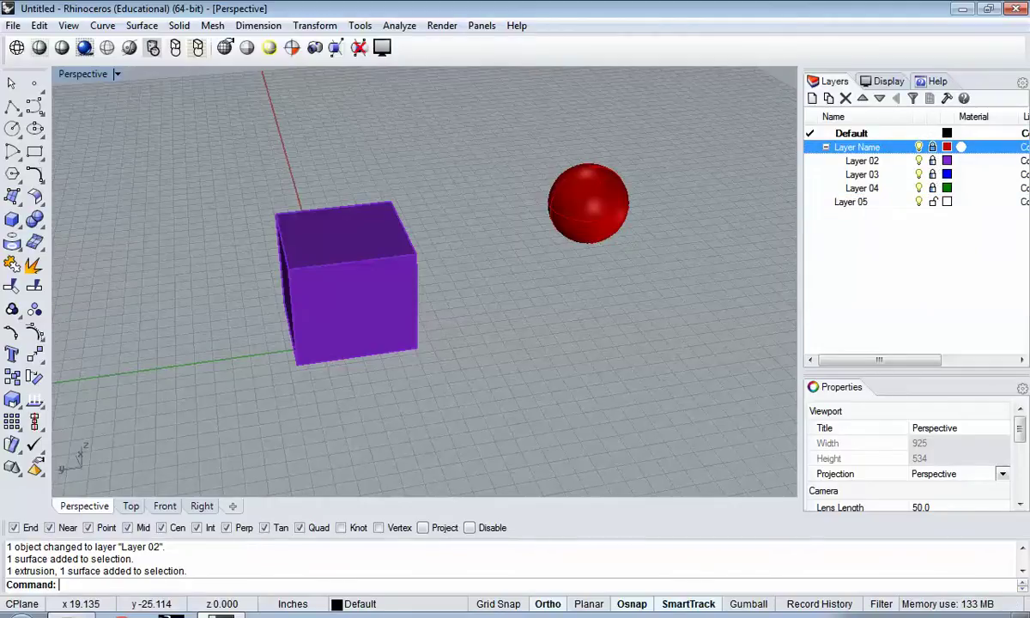
{"action": "left_click", "coordinate": [933, 147]}
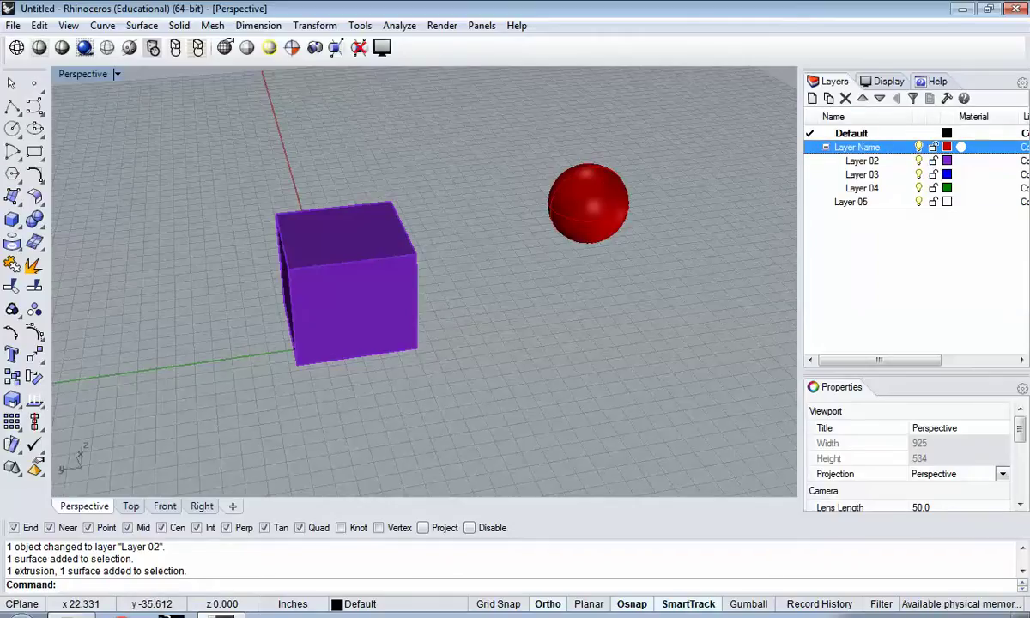
- Select Layer Name through Layer 03 as a range and toggle their visibility off and on together
{"action": "left_click", "coordinate": [862, 174], "text": "shift"}
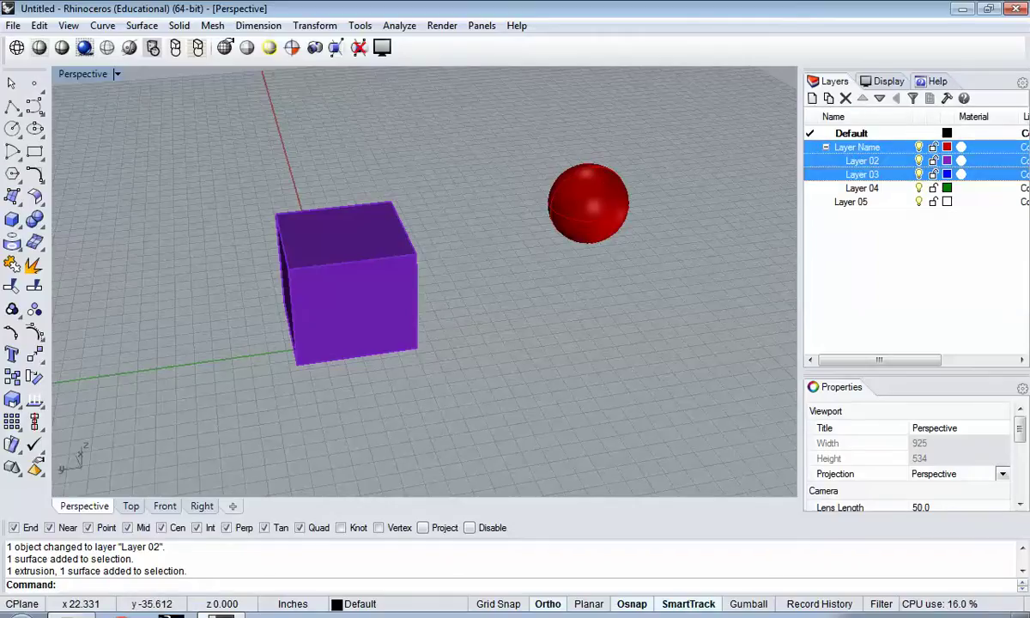
{"action": "left_click", "coordinate": [919, 174]}
{"action": "left_click", "coordinate": [918, 174]}
{"action": "right_click_drag", "start_coordinate": [661, 236], "coordinate": [654, 254], "text": "shift"}
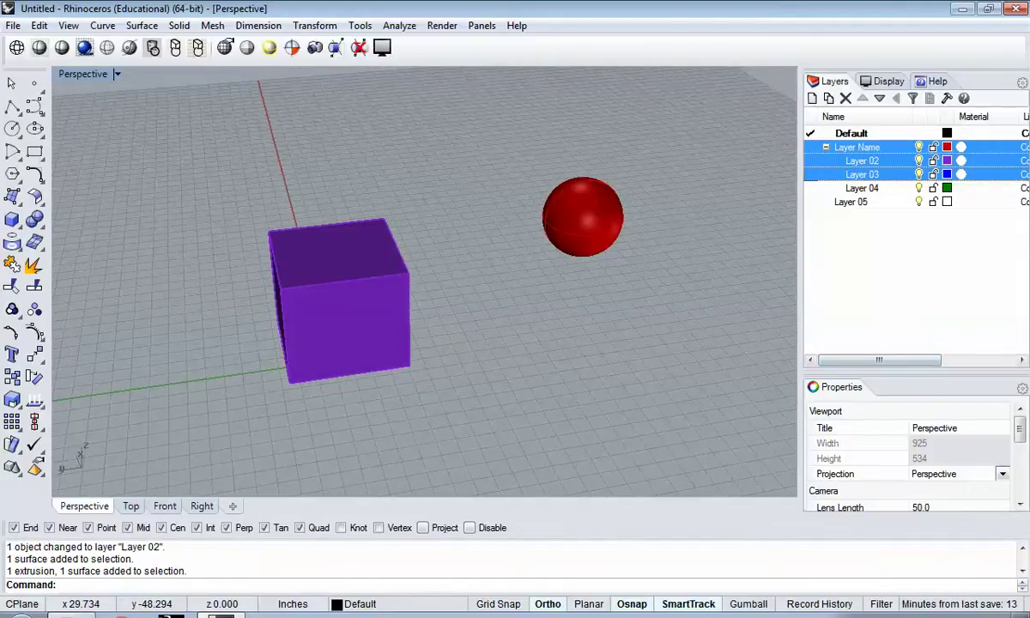
- Narrow the Name column of the layer list and review the Linetype and Print Width columns
{"action": "left_click_drag", "start_coordinate": [912, 117], "coordinate": [898, 117]}
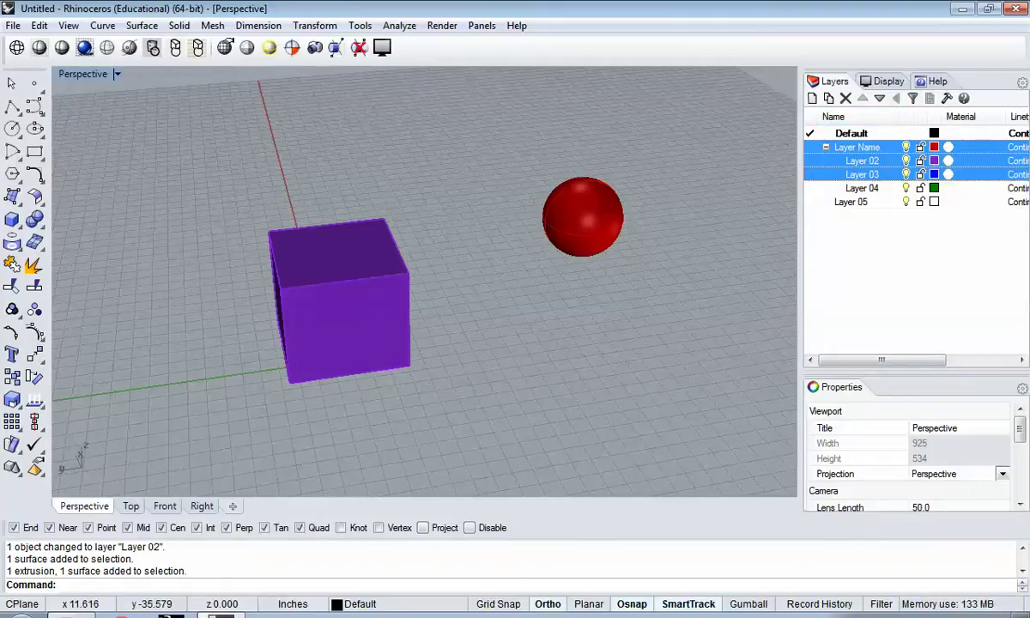
{"action": "left_click_drag", "start_coordinate": [896, 360], "coordinate": [966, 361]}
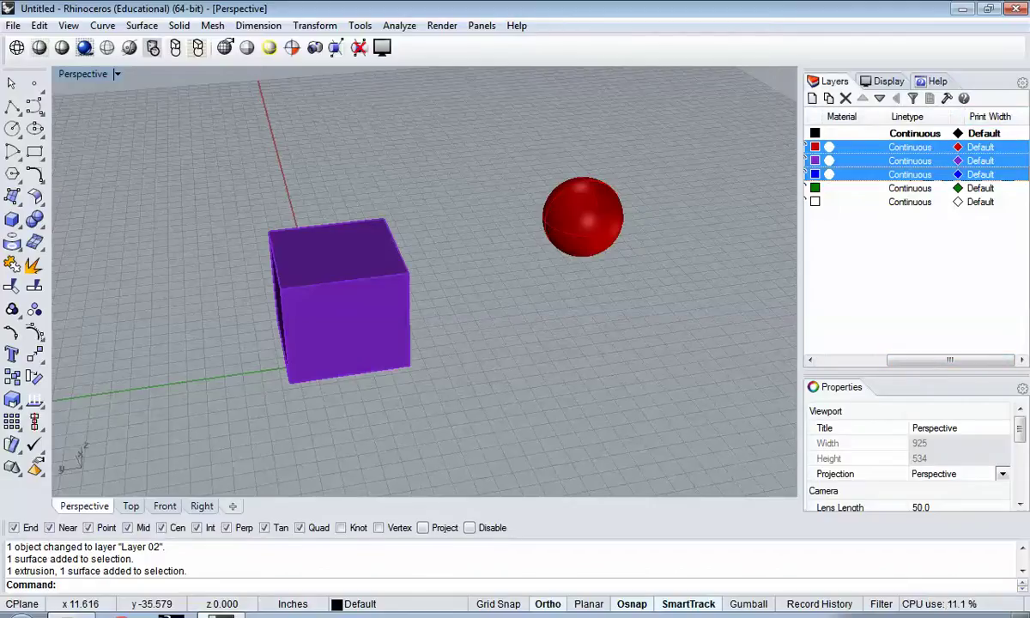
{"action": "left_click_drag", "start_coordinate": [950, 361], "coordinate": [882, 360]}
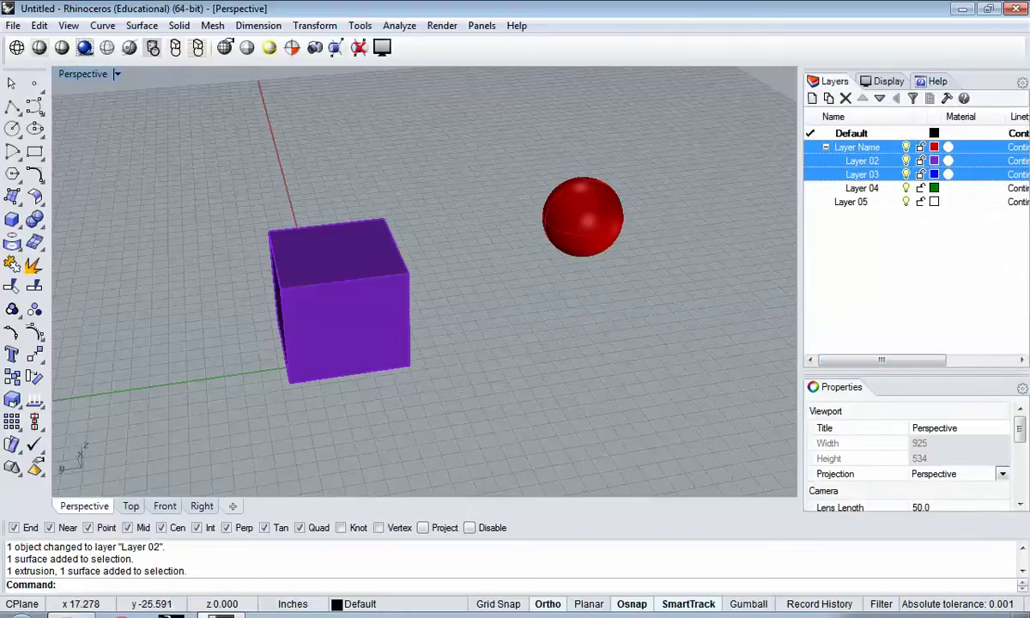
{"action": "right_click_drag", "start_coordinate": [590, 237], "coordinate": [602, 283], "text": "shift"}
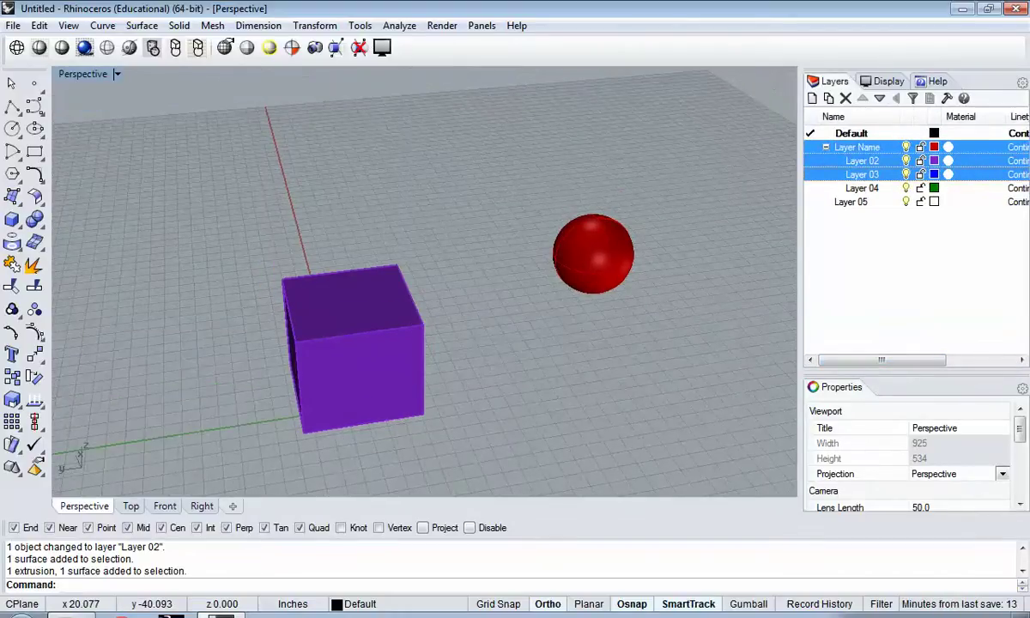